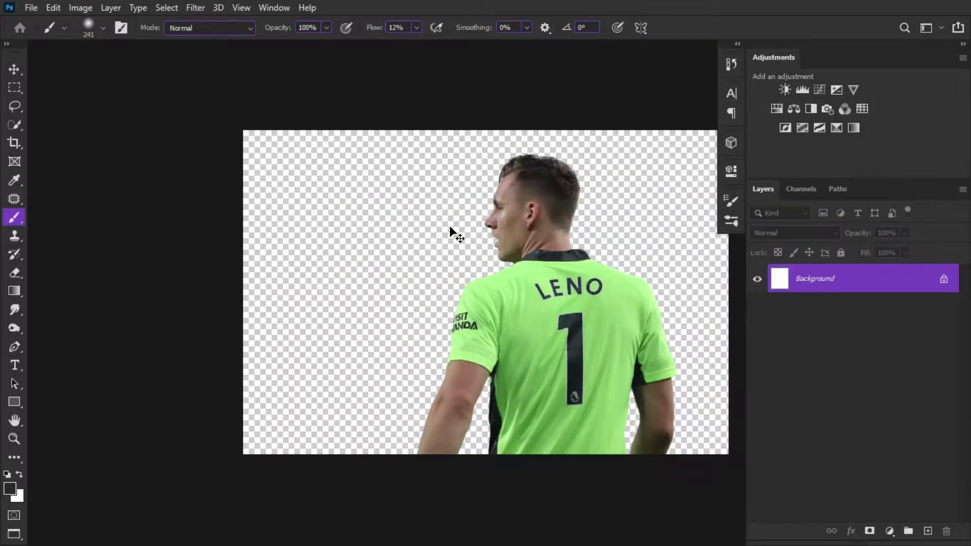
Step: Scale the stadium layer up so it spans the full width of the poster
{"action": "key", "text": "ctrl+t"}
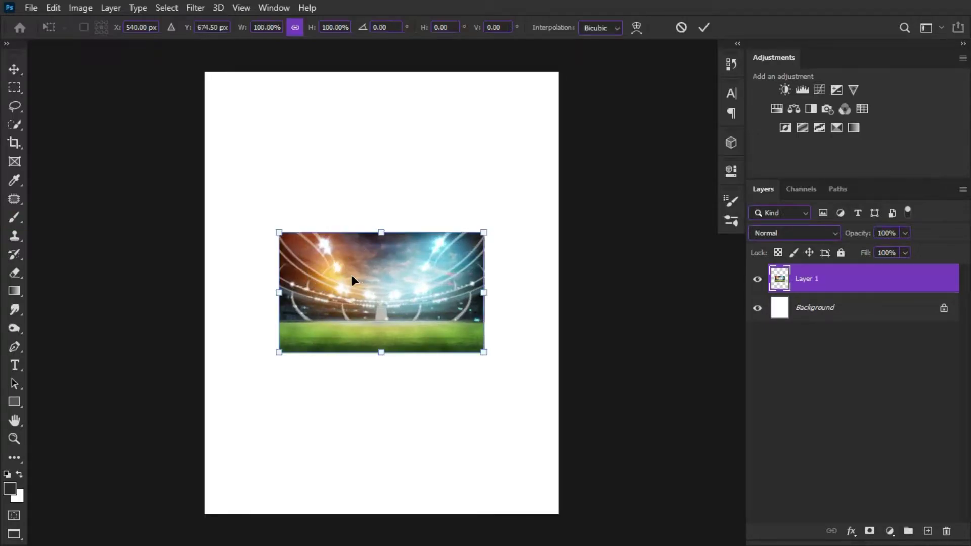
{"action": "left_click_drag", "start_coordinate": [478, 348], "coordinate": [657, 481]}
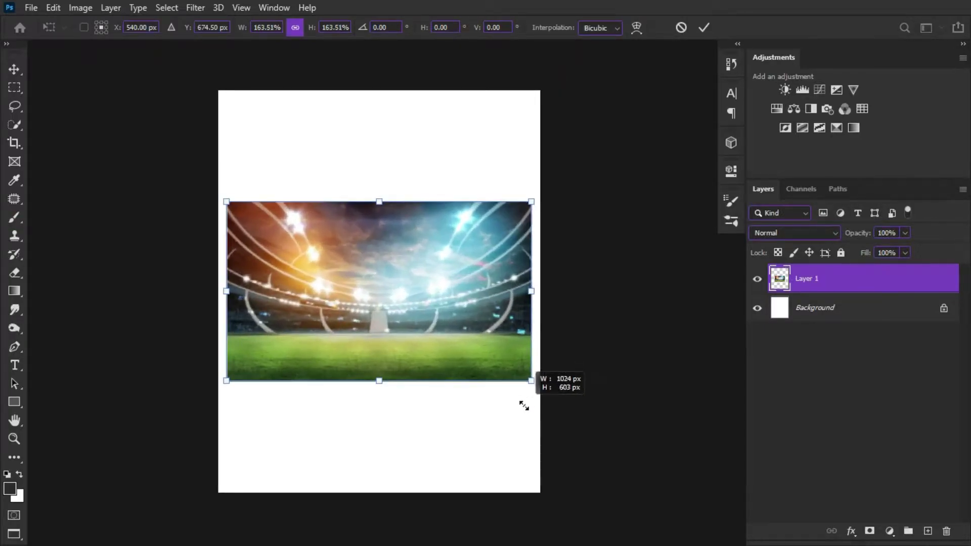
{"action": "left_click_drag", "start_coordinate": [437, 290], "coordinate": [438, 284]}
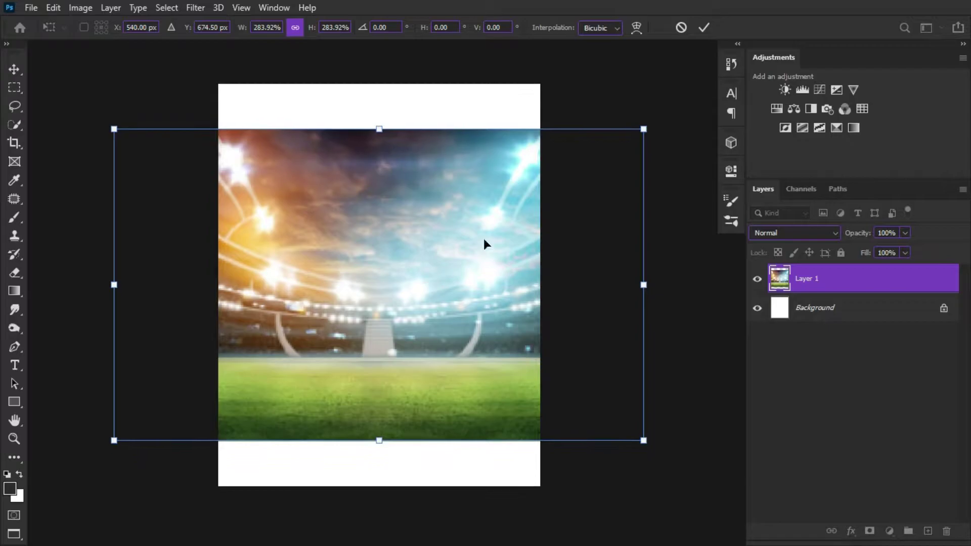
{"action": "key", "text": "Return"}
Step: Draw a rectangular marquee selection around the stadium's grass strip
{"action": "key", "text": "b"}
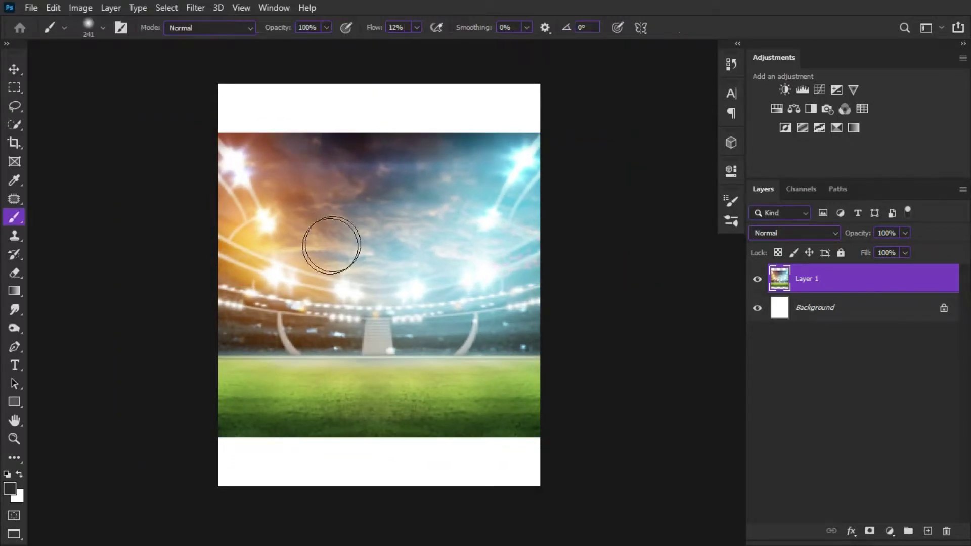
{"action": "key", "text": "m"}
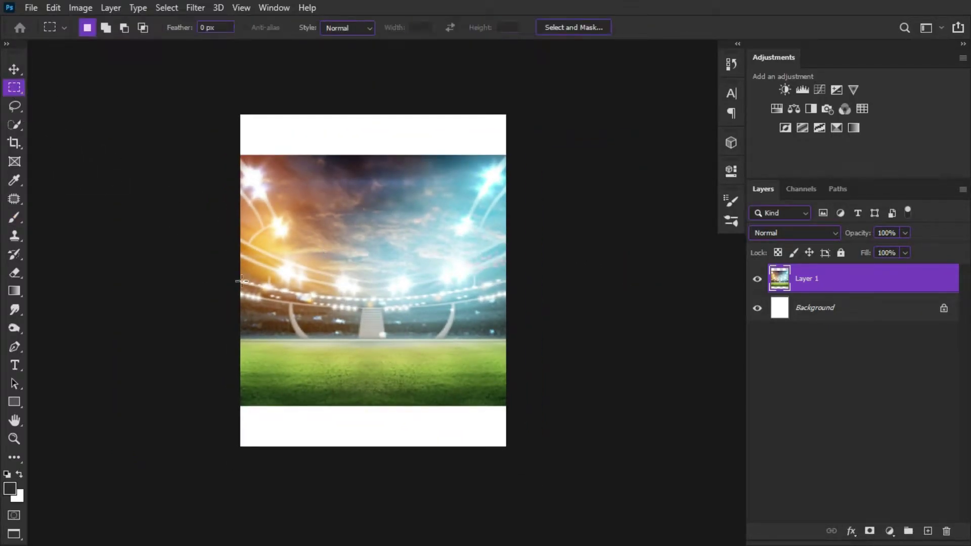
{"action": "scroll", "coordinate": [316, 318], "scroll_direction": "up", "scroll_amount": 2}
{"action": "scroll", "coordinate": [252, 293], "scroll_direction": "up", "scroll_amount": 2}
{"action": "mouse_move", "coordinate": [191, 272]}
{"action": "left_mouse_down"}
{"action": "mouse_move", "coordinate": [592, 394]}
{"action": "mouse_move", "coordinate": [647, 393]}
{"action": "left_mouse_up"}
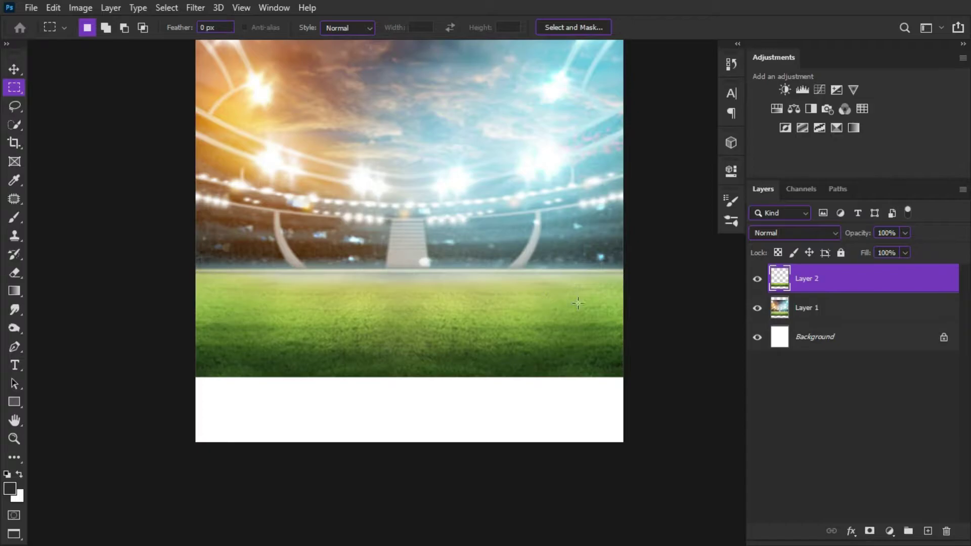
Step: Stretch the copied grass layer down to the poster's bottom edge
{"action": "key", "text": "ctrl+t"}
{"action": "left_click_drag", "start_coordinate": [410, 377], "coordinate": [408, 442]}
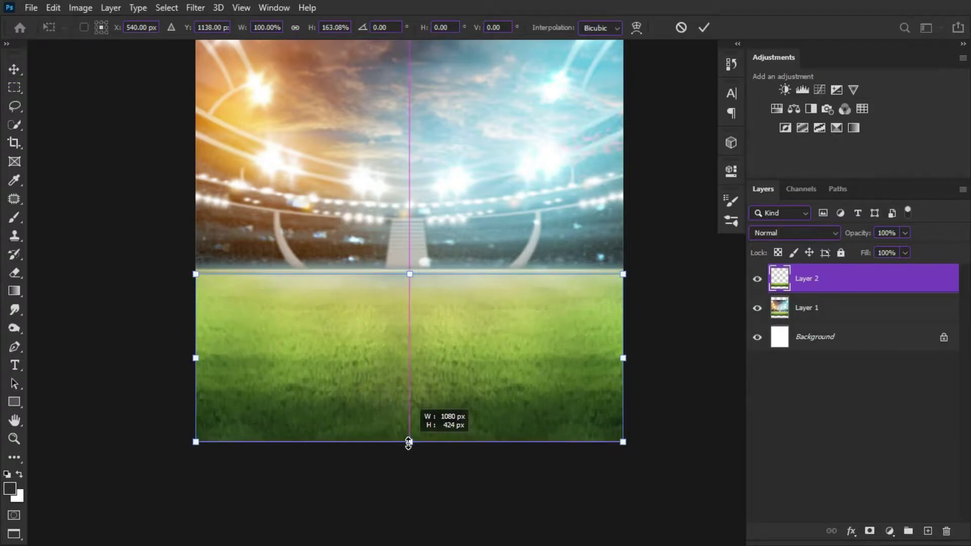
{"action": "left_click", "coordinate": [705, 27]}
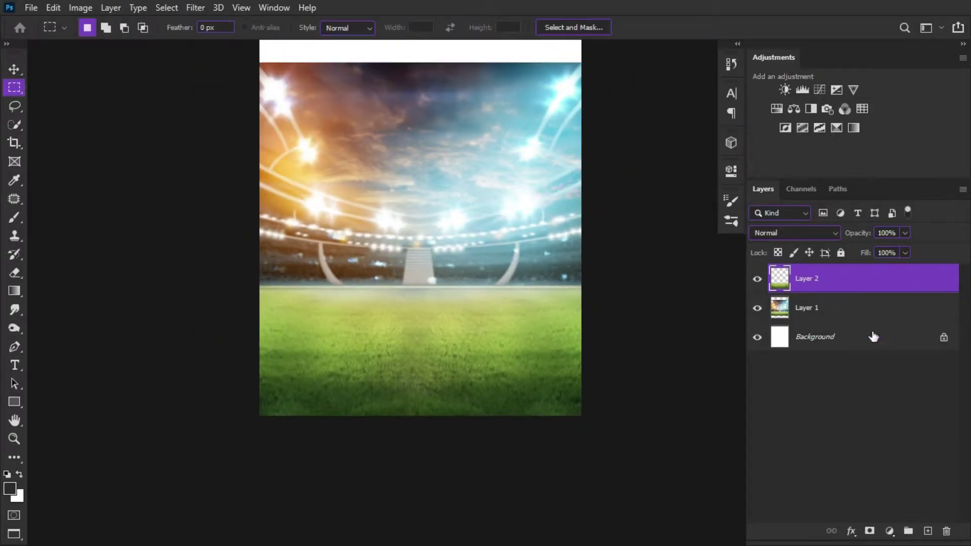
{"action": "scroll", "coordinate": [458, 280], "scroll_direction": "up", "scroll_amount": 2}
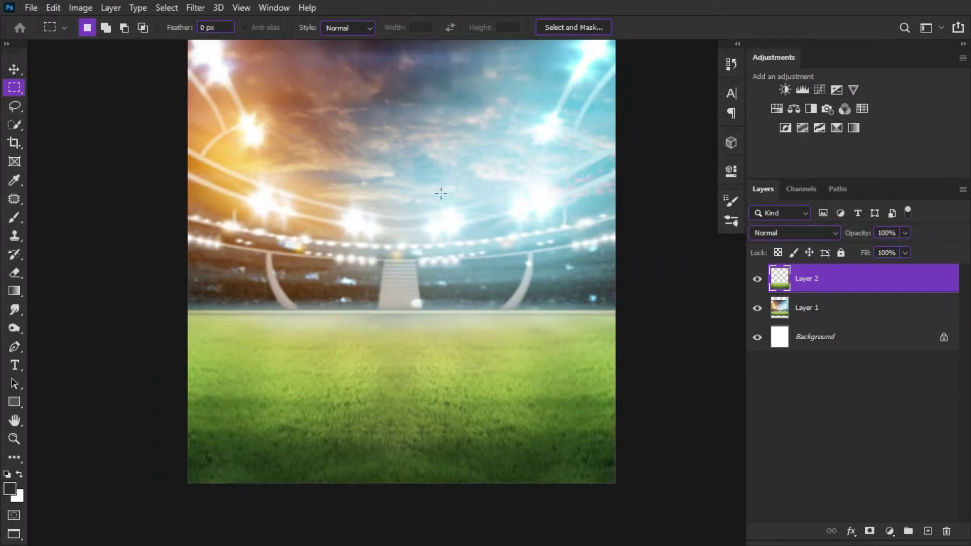
{"action": "scroll", "coordinate": [441, 194], "scroll_direction": "down", "scroll_amount": 2}
Step: Move the stadium copy up over the top white strip and select an area for its mask
{"action": "left_click", "coordinate": [816, 316]}
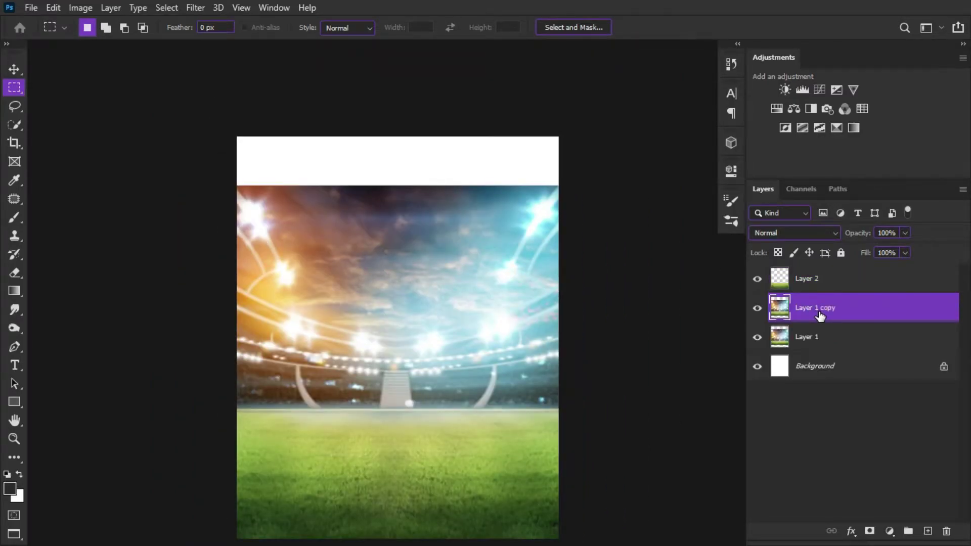
{"action": "key", "text": "ctrl+t"}
{"action": "left_click_drag", "start_coordinate": [380, 272], "coordinate": [379, 213]}
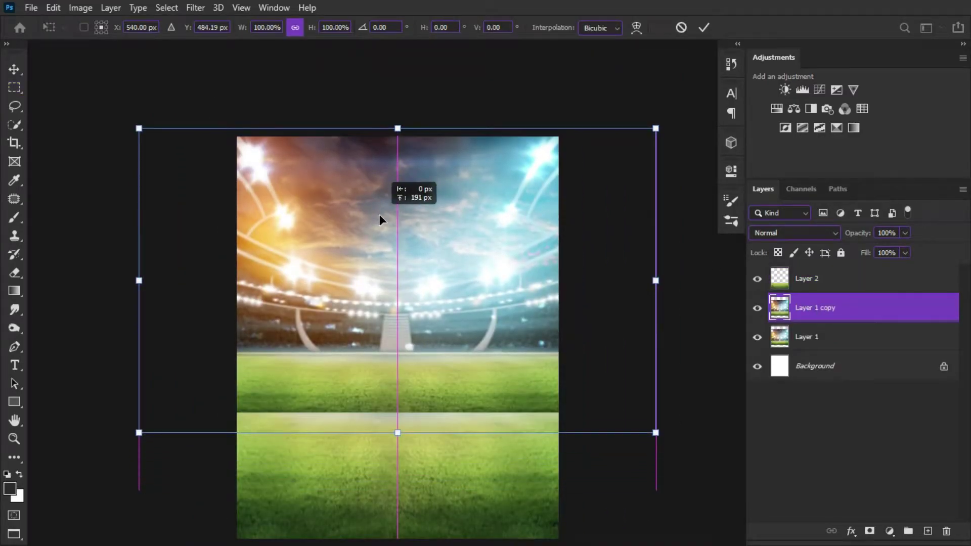
{"action": "left_click", "coordinate": [698, 27]}
{"action": "key", "text": "m"}
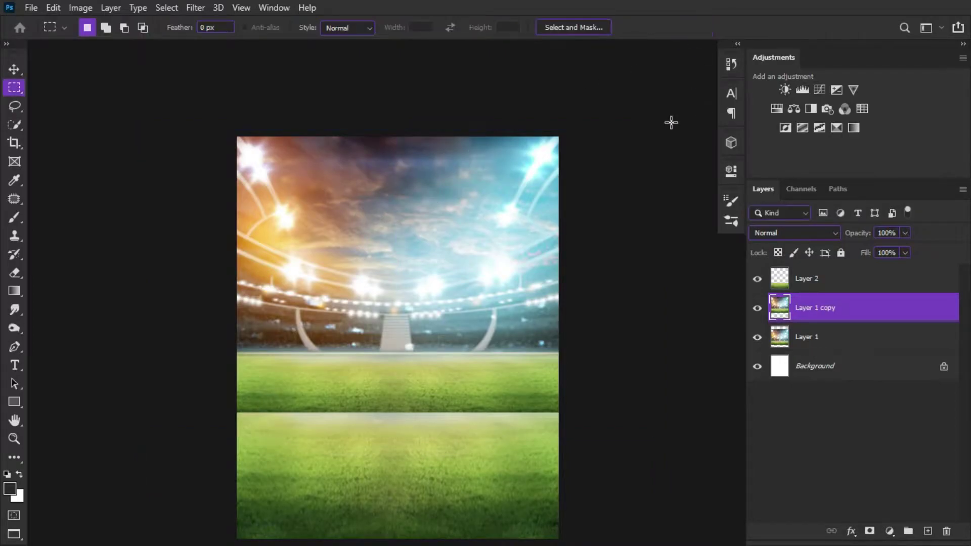
{"action": "left_click_drag", "start_coordinate": [569, 365], "coordinate": [532, 268]}
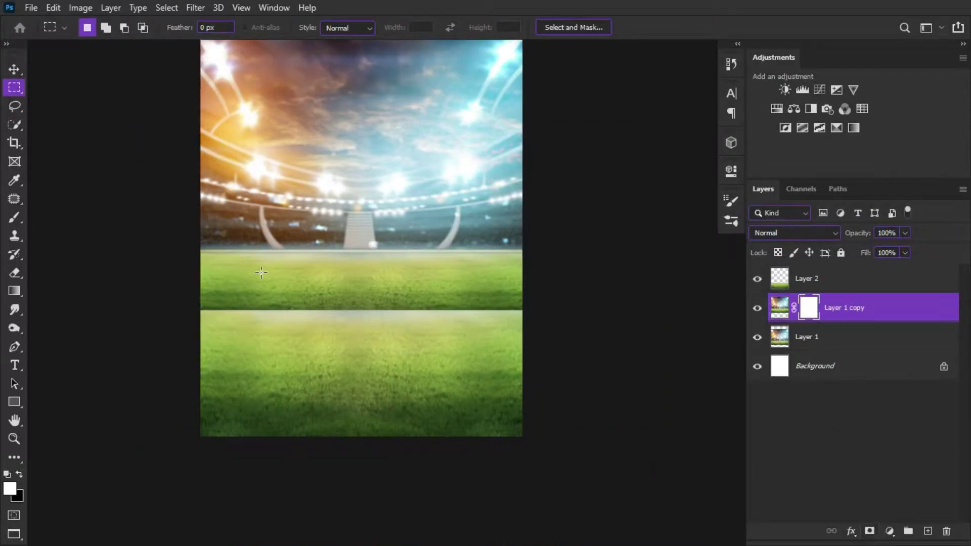
{"action": "scroll", "coordinate": [371, 285], "scroll_direction": "down", "scroll_amount": 1}
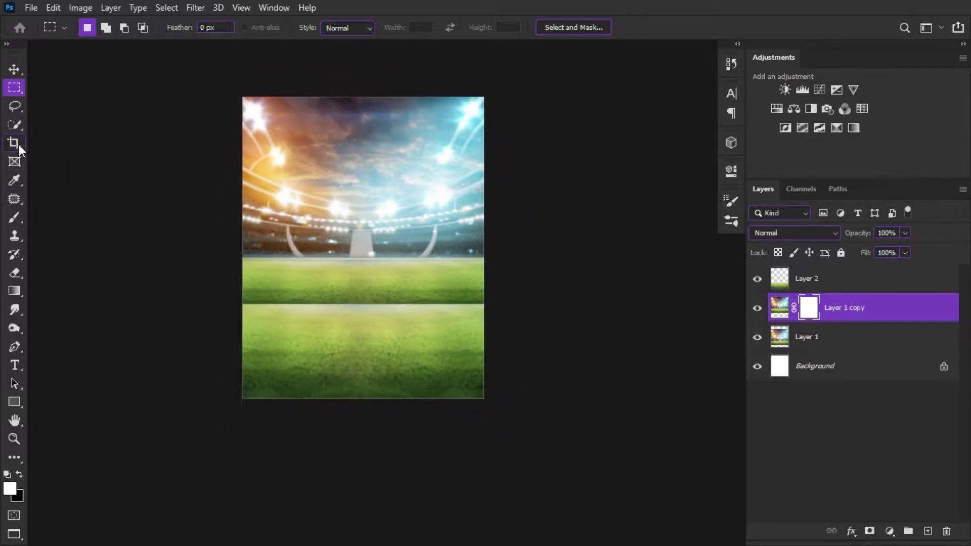
Step: Paint black on the stadium copy's mask to hide its lower part and merge the two skies
{"action": "key", "text": "b"}
{"action": "scroll", "coordinate": [368, 341], "scroll_direction": "up", "scroll_amount": 1}
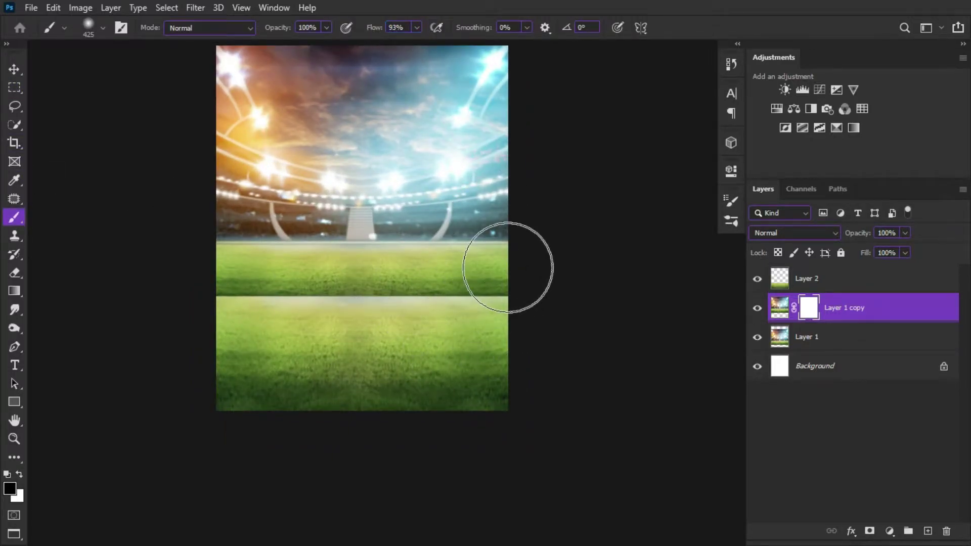
{"action": "left_click_drag", "start_coordinate": [507, 267], "coordinate": [242, 202]}
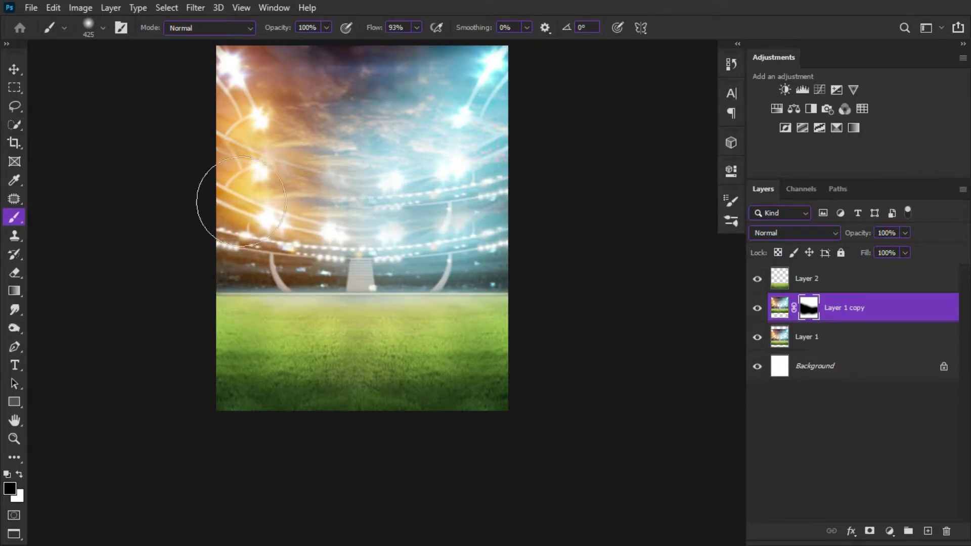
{"action": "mouse_move", "coordinate": [466, 151]}
{"action": "left_mouse_down"}
{"action": "mouse_move", "coordinate": [514, 148]}
{"action": "mouse_move", "coordinate": [328, 219]}
{"action": "left_mouse_up"}
{"action": "key", "text": "ctrl+plus"}
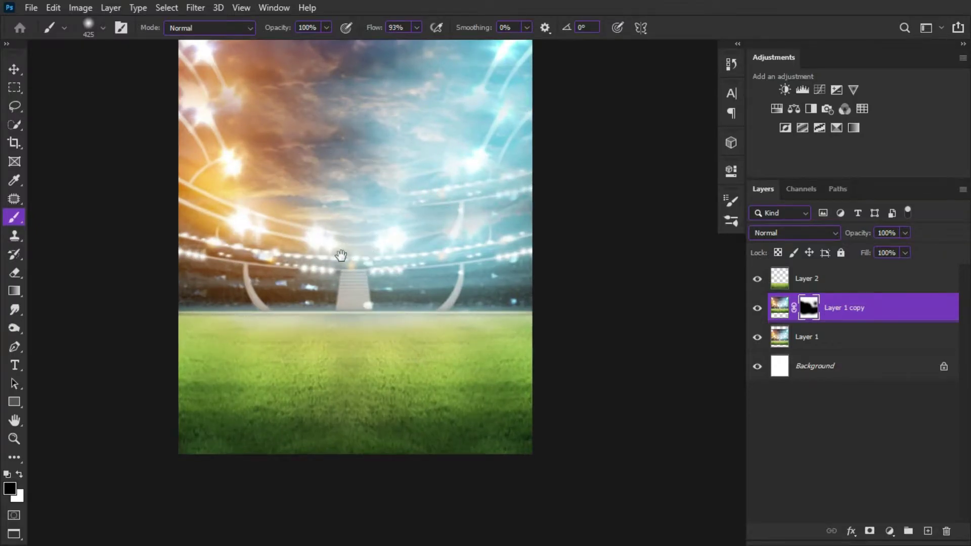
{"action": "left_click_drag", "start_coordinate": [341, 256], "coordinate": [341, 313]}
{"action": "left_click_drag", "start_coordinate": [377, 138], "coordinate": [388, 188]}
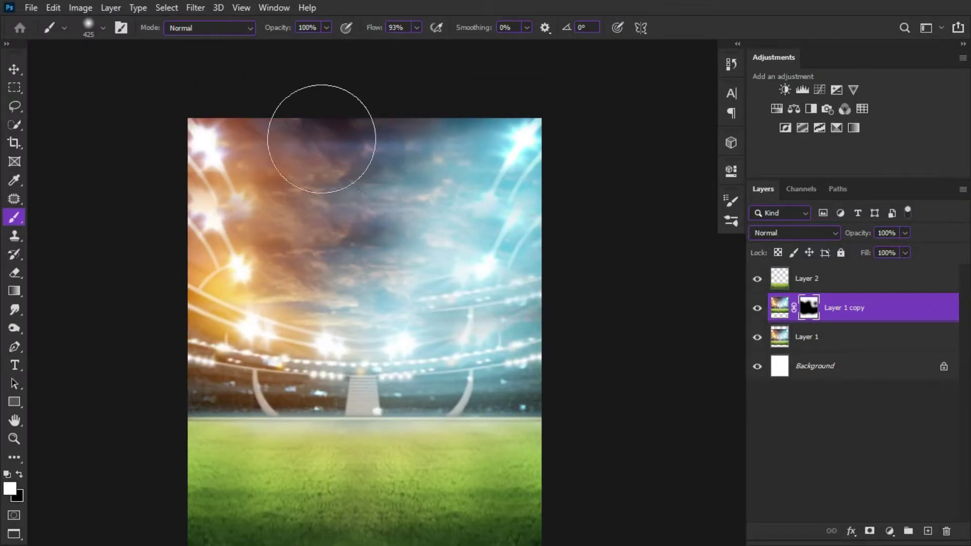
{"action": "key", "text": "ctrl+minus"}
{"action": "left_click_drag", "start_coordinate": [378, 292], "coordinate": [384, 253]}
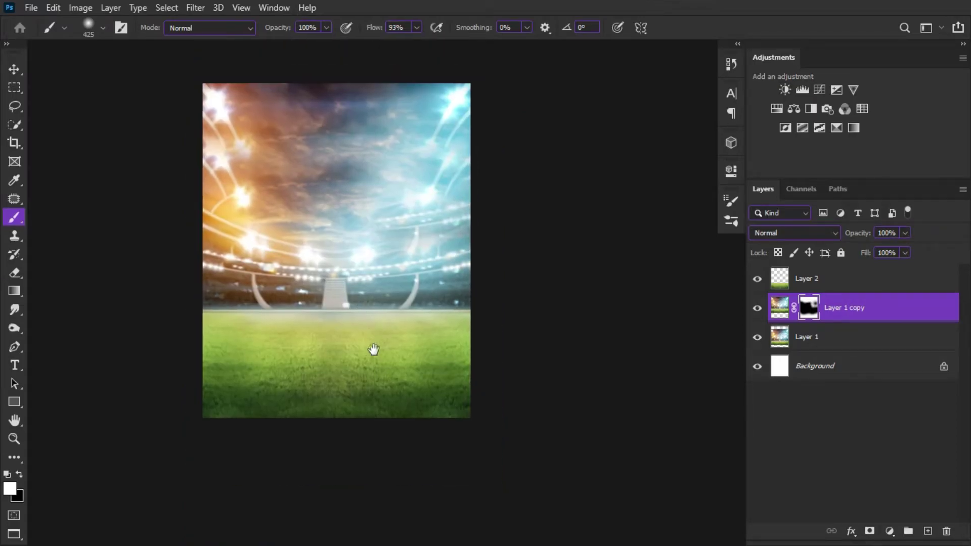
{"action": "left_click", "coordinate": [809, 285]}
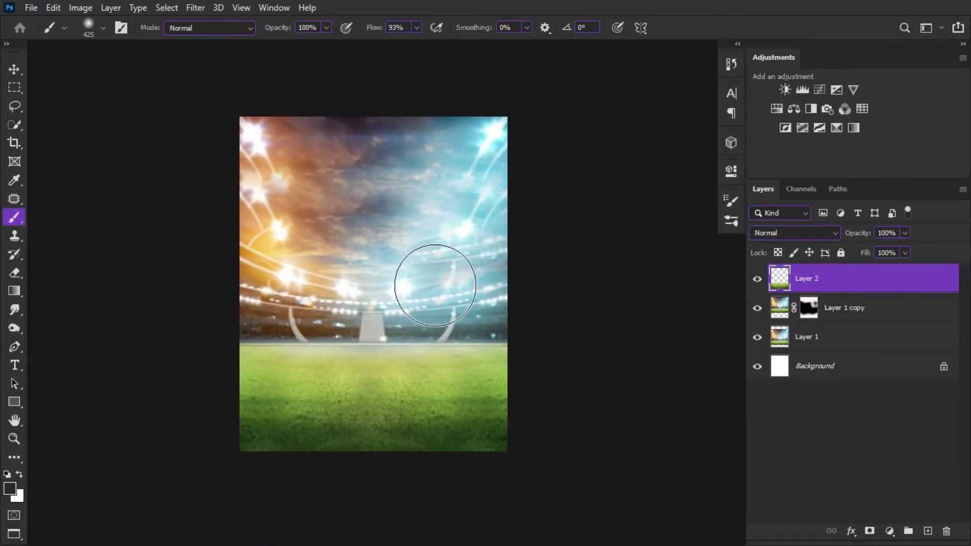
Step: Bring in the red-striped player cut-out, shrink him and centre him on the pitch
{"action": "key", "text": "ctrl+Tab"}
{"action": "key", "text": "ctrl+Tab"}
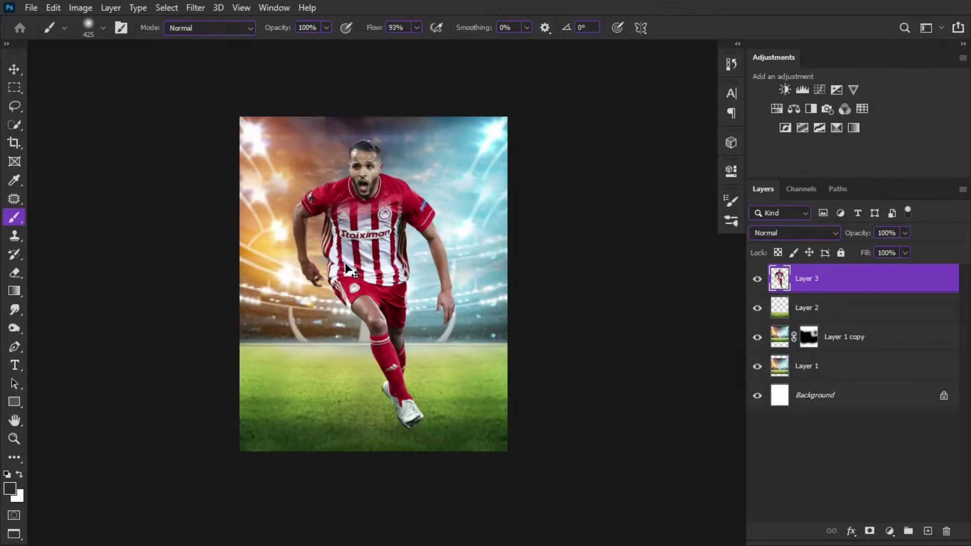
{"action": "key", "text": "ctrl+t"}
{"action": "left_click_drag", "start_coordinate": [455, 134], "coordinate": [412, 221]}
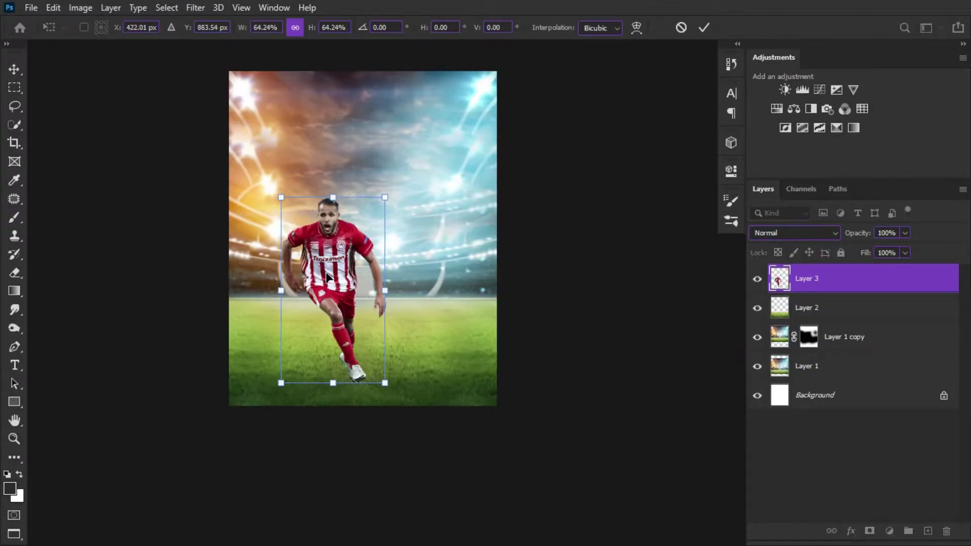
{"action": "left_click_drag", "start_coordinate": [334, 248], "coordinate": [345, 281]}
{"action": "scroll", "coordinate": [323, 238], "scroll_direction": "up", "scroll_amount": 1}
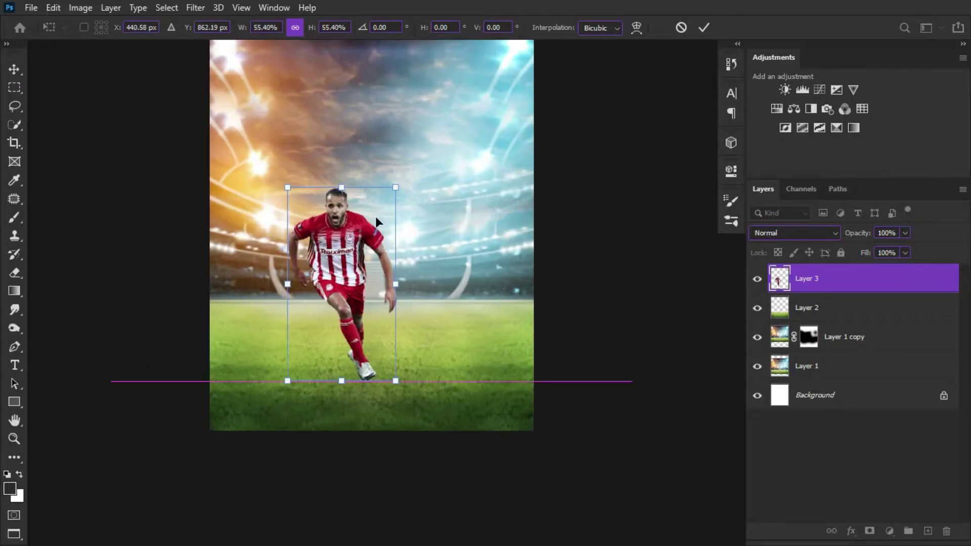
{"action": "mouse_move", "coordinate": [397, 183]}
{"action": "left_mouse_down"}
{"action": "mouse_move", "coordinate": [387, 209]}
{"action": "mouse_move", "coordinate": [417, 157]}
{"action": "left_mouse_up"}
{"action": "left_click_drag", "start_coordinate": [343, 249], "coordinate": [359, 273]}
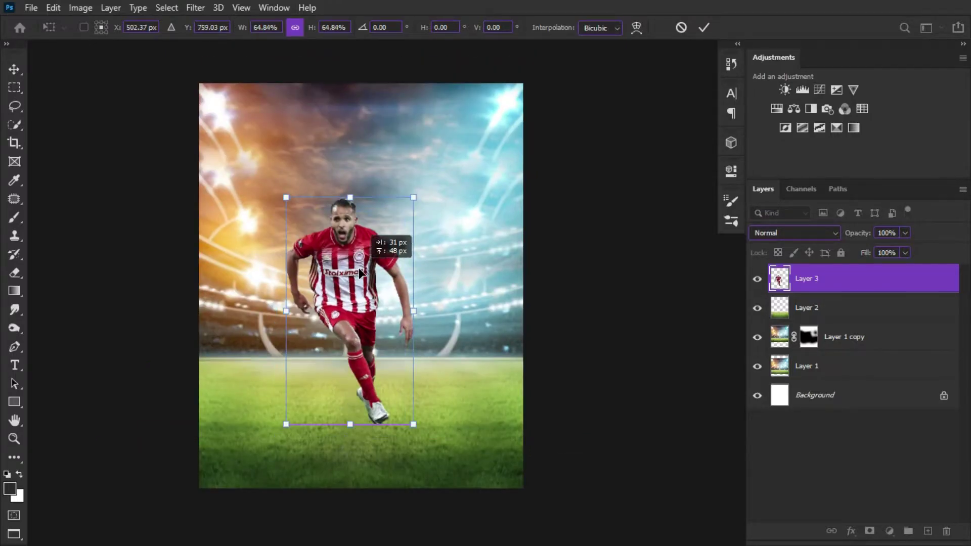
{"action": "left_click_drag", "start_coordinate": [413, 197], "coordinate": [400, 209]}
{"action": "key", "text": "Return"}
Step: Switch to the Brush tool and scroll around the poster
{"action": "key", "text": "b"}
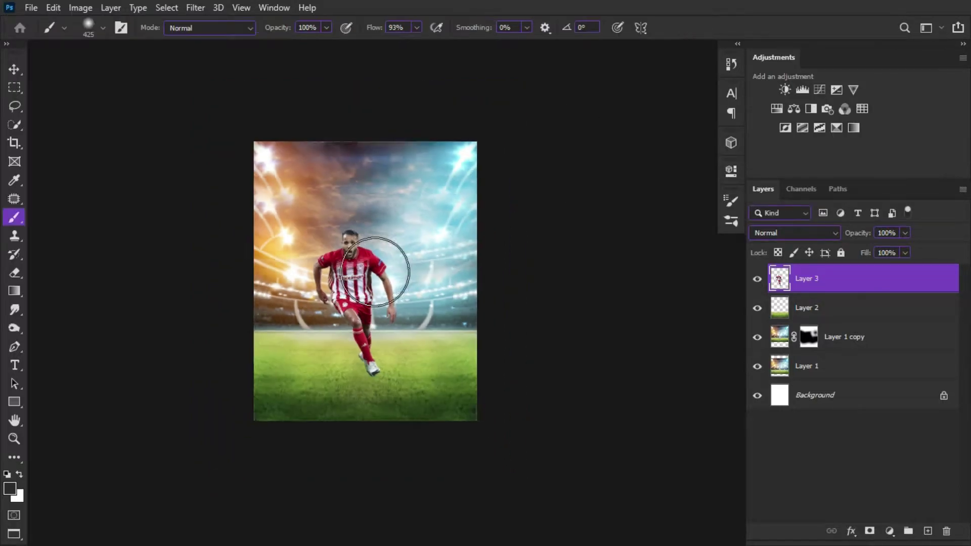
{"action": "scroll", "coordinate": [303, 303], "scroll_direction": "up", "scroll_amount": 2}
{"action": "scroll", "coordinate": [400, 313], "scroll_direction": "up", "scroll_amount": 1}
{"action": "scroll", "coordinate": [366, 338], "scroll_direction": "up", "scroll_amount": 1}
{"action": "scroll", "coordinate": [366, 338], "scroll_direction": "down", "scroll_amount": 1}
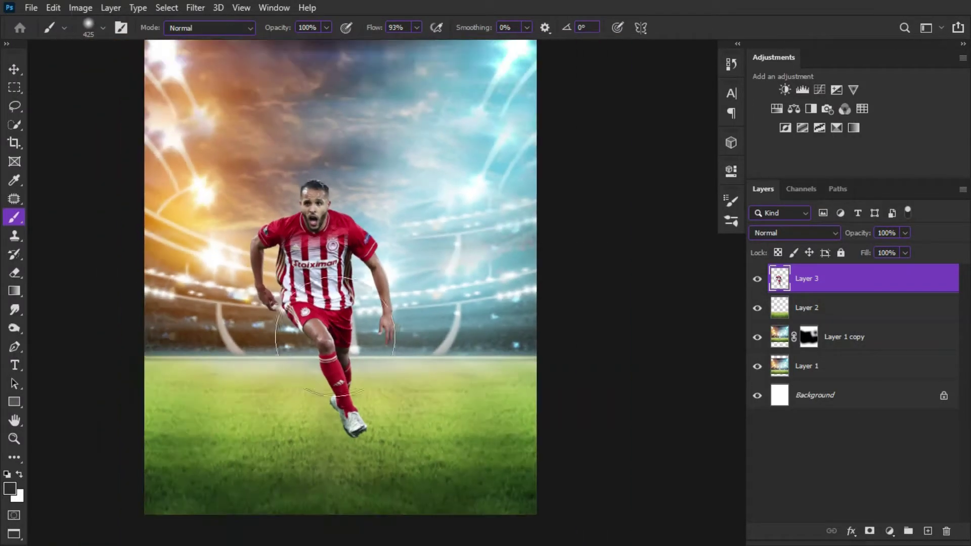
{"action": "scroll", "coordinate": [336, 346], "scroll_direction": "down", "scroll_amount": 1}
{"action": "scroll", "coordinate": [335, 332], "scroll_direction": "down", "scroll_amount": 1}
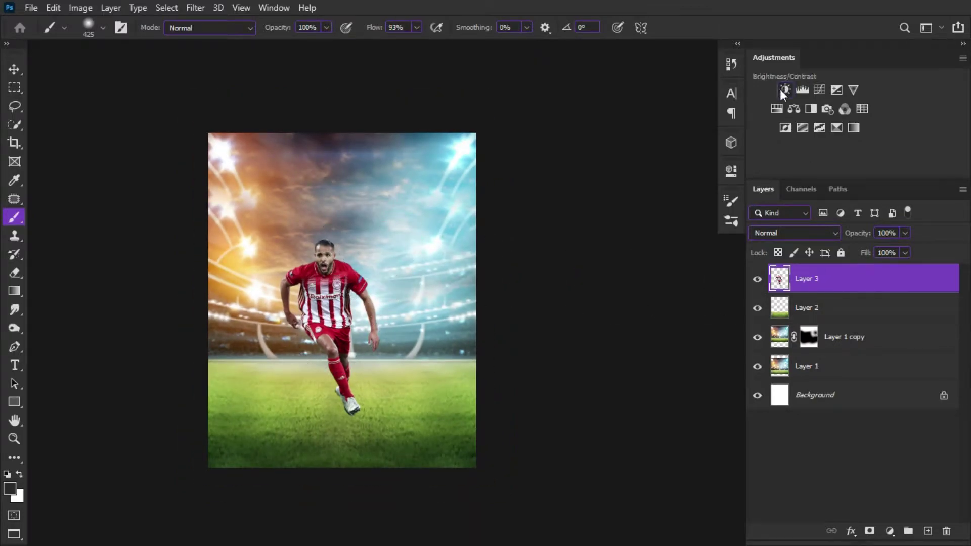
{"action": "scroll", "coordinate": [381, 269], "scroll_direction": "down", "scroll_amount": 2}
{"action": "scroll", "coordinate": [380, 269], "scroll_direction": "up", "scroll_amount": 2}
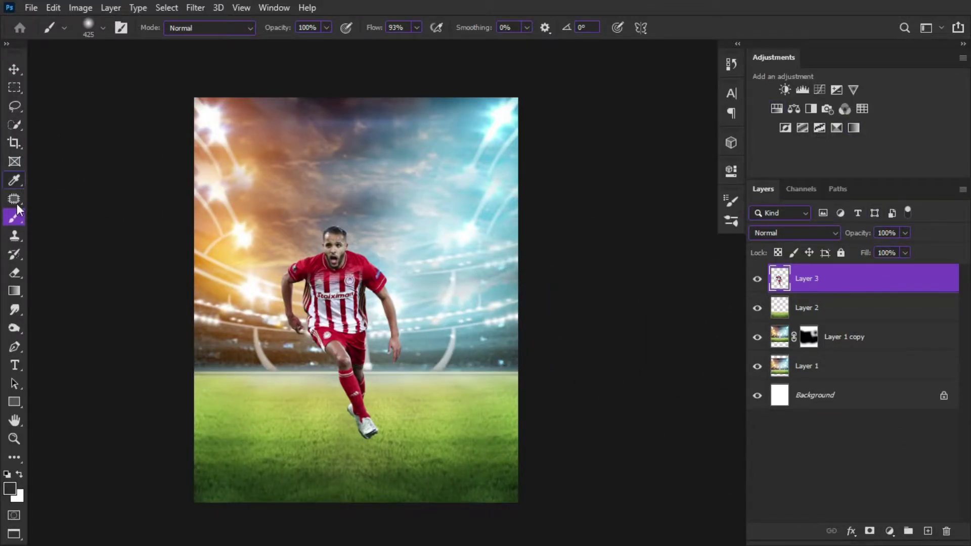
Step: Pick the CLOD 1 brush from the Cloud Dust 2 > Effects presets in the Brushes panel
{"action": "key", "text": "F5"}
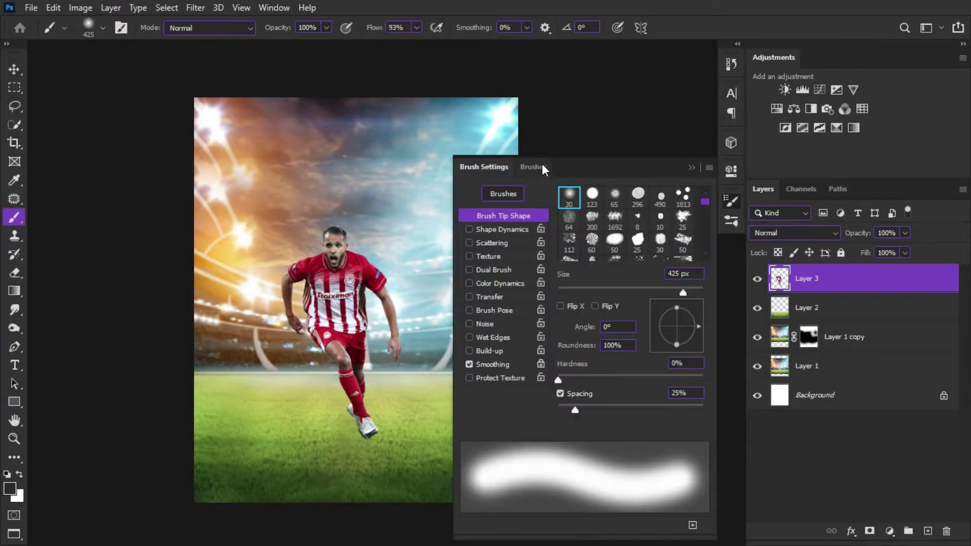
{"action": "left_click", "coordinate": [534, 167]}
{"action": "left_click_drag", "start_coordinate": [705, 226], "coordinate": [711, 493]}
{"action": "scroll", "coordinate": [555, 387], "scroll_direction": "up", "scroll_amount": 3}
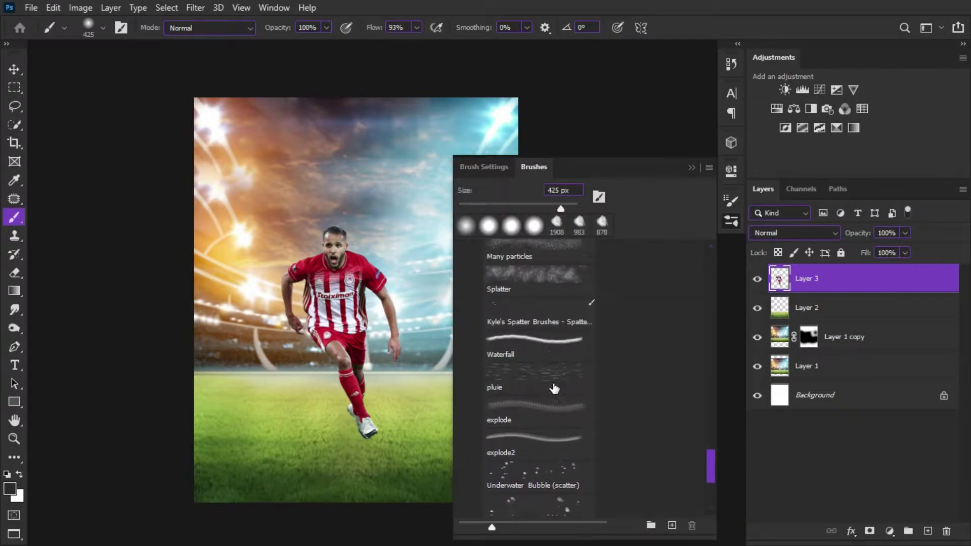
{"action": "scroll", "coordinate": [553, 386], "scroll_direction": "up", "scroll_amount": 3}
{"action": "scroll", "coordinate": [553, 386], "scroll_direction": "up", "scroll_amount": 3}
{"action": "scroll", "coordinate": [553, 387], "scroll_direction": "up", "scroll_amount": 3}
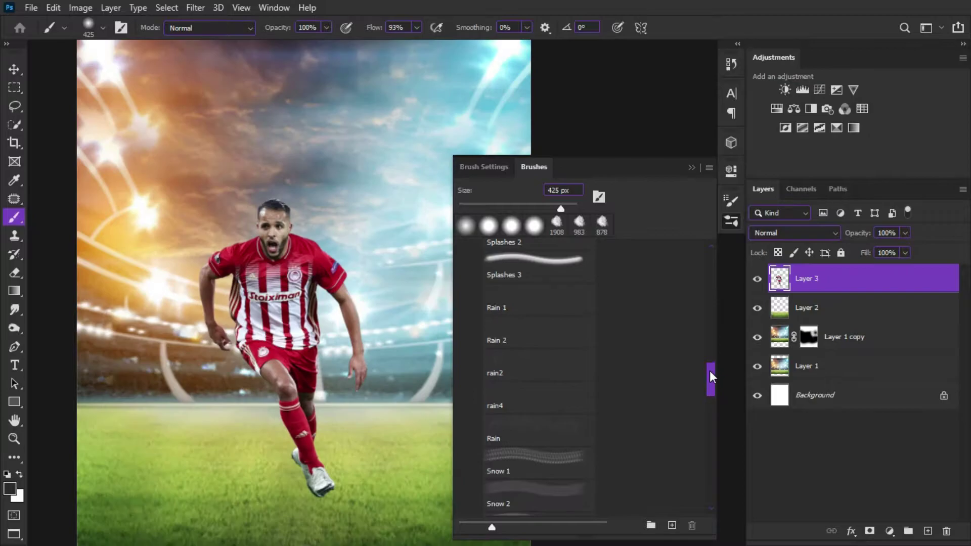
{"action": "mouse_move", "coordinate": [709, 381]}
{"action": "left_mouse_down"}
{"action": "mouse_move", "coordinate": [711, 511]}
{"action": "mouse_move", "coordinate": [711, 319]}
{"action": "left_mouse_up"}
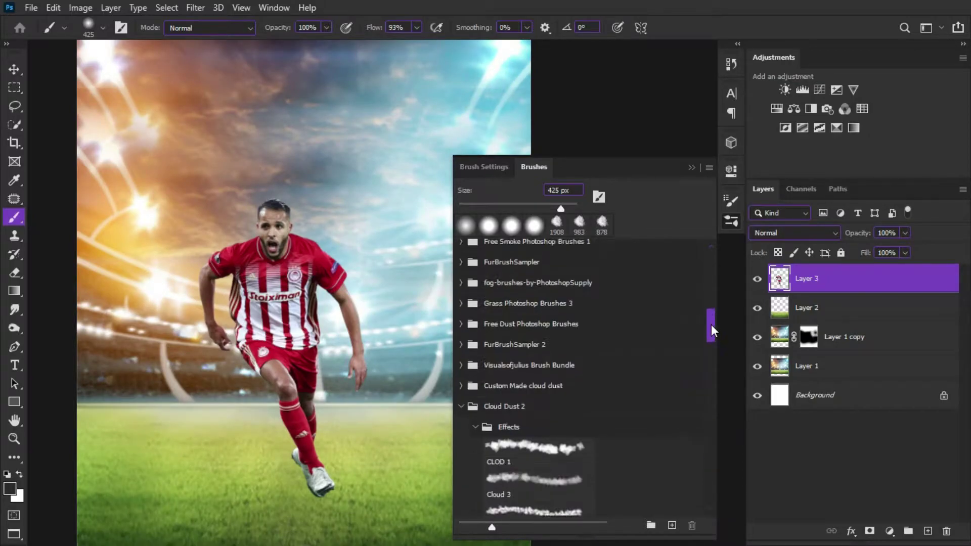
{"action": "scroll", "coordinate": [555, 454], "scroll_direction": "down", "scroll_amount": 3}
{"action": "scroll", "coordinate": [555, 454], "scroll_direction": "down", "scroll_amount": 3}
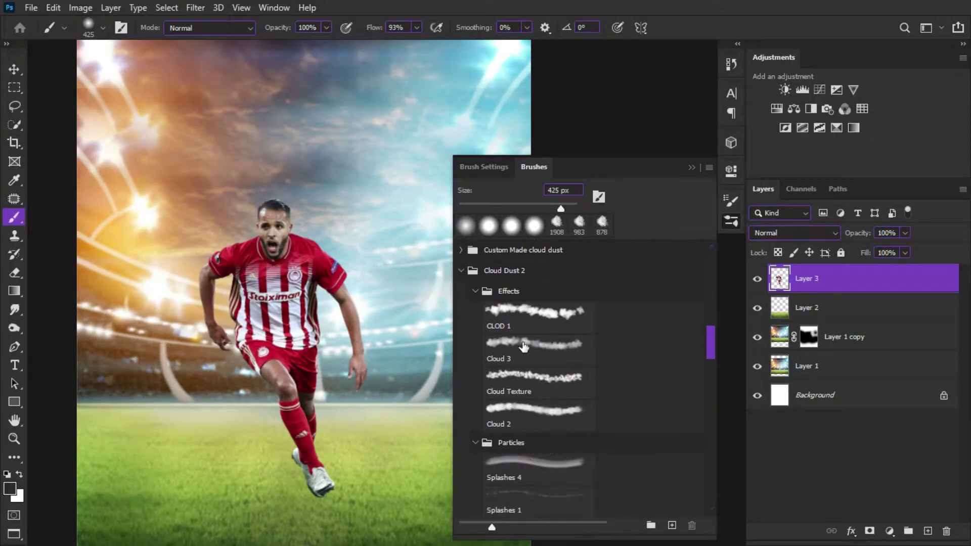
Step: Fit the poster in view, shrink the cloud brush and sample a light blue from the sky
{"action": "key", "text": "ctrl+minus"}
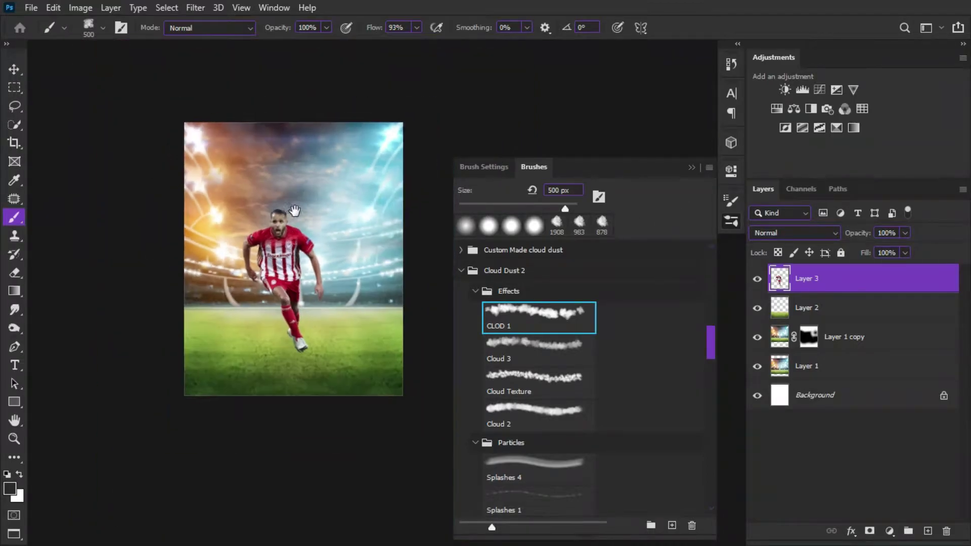
{"action": "key", "text": "ctrl+0"}
{"action": "left_click", "coordinate": [369, 158], "text": "alt"}
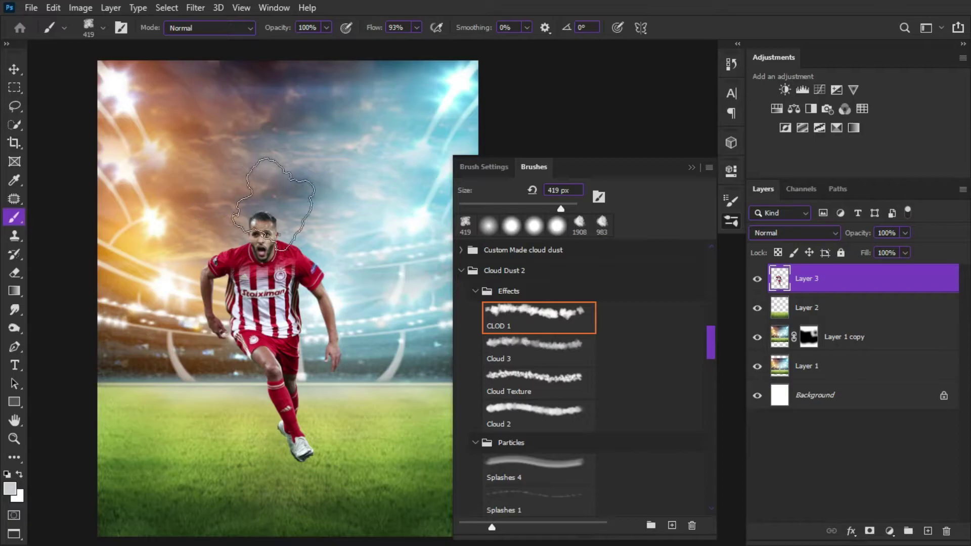
{"action": "left_click", "coordinate": [364, 329], "text": "alt"}
Step: Add a new Linear Dodge (Add) layer above Layer 2 and set brush flow to 16%
{"action": "left_click", "coordinate": [874, 309]}
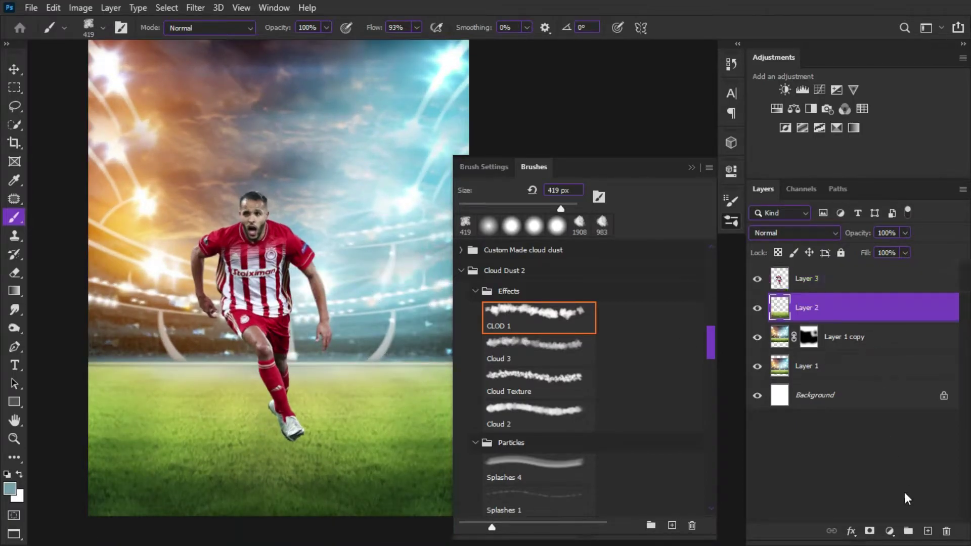
{"action": "left_click", "coordinate": [928, 531]}
{"action": "left_click", "coordinate": [824, 233]}
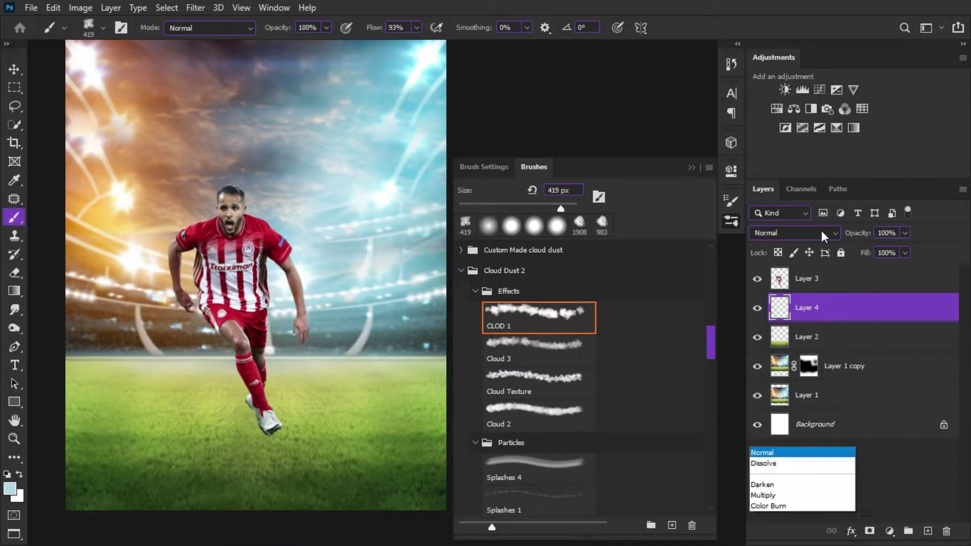
{"action": "left_click", "coordinate": [794, 304]}
{"action": "scroll", "coordinate": [506, 304], "scroll_direction": "up", "scroll_amount": 2}
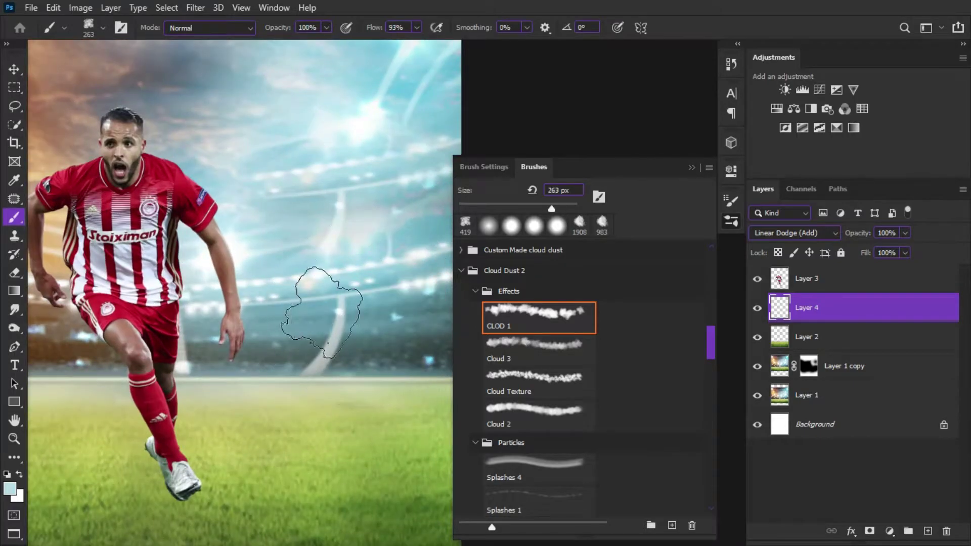
{"action": "scroll", "coordinate": [321, 312], "scroll_direction": "down", "scroll_amount": 2}
{"action": "type", "text": "18"}
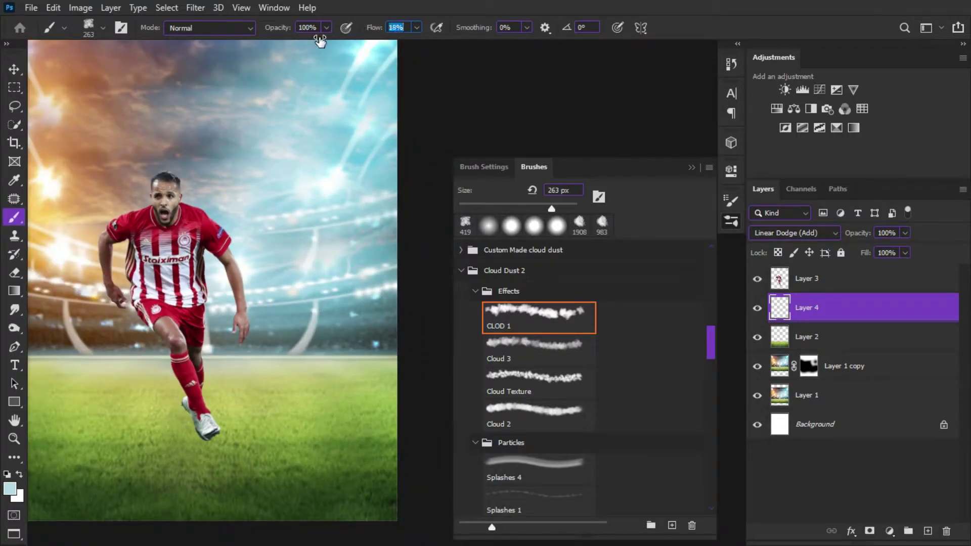
{"action": "type", "text": "16"}
{"action": "key", "text": "Return"}
Step: Sample warm, yellow, light blue and grey-green sky tones and size the brush to about 204 px
{"action": "scroll", "coordinate": [369, 325], "scroll_direction": "up", "scroll_amount": 2}
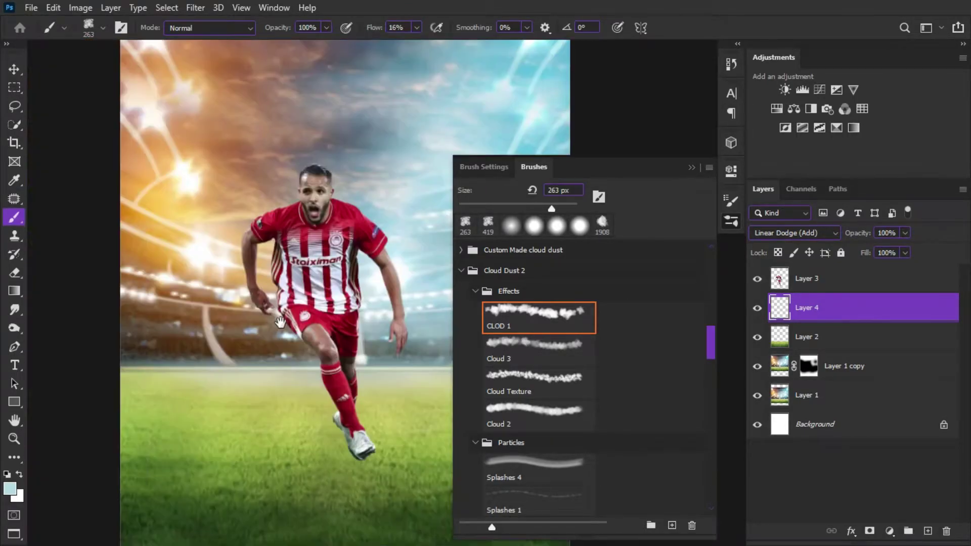
{"action": "left_click_drag", "start_coordinate": [219, 245], "coordinate": [235, 319]}
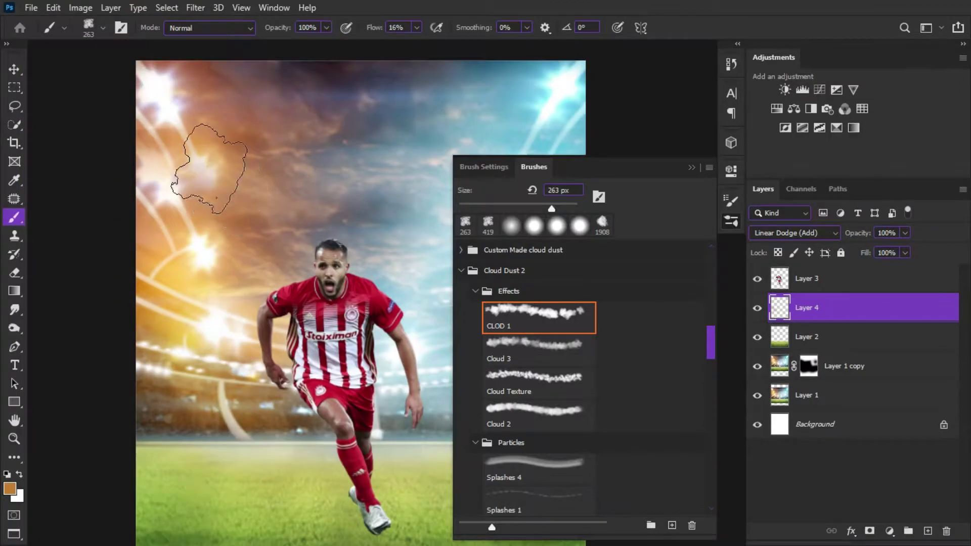
{"action": "scroll", "coordinate": [184, 133], "scroll_direction": "down", "scroll_amount": 1}
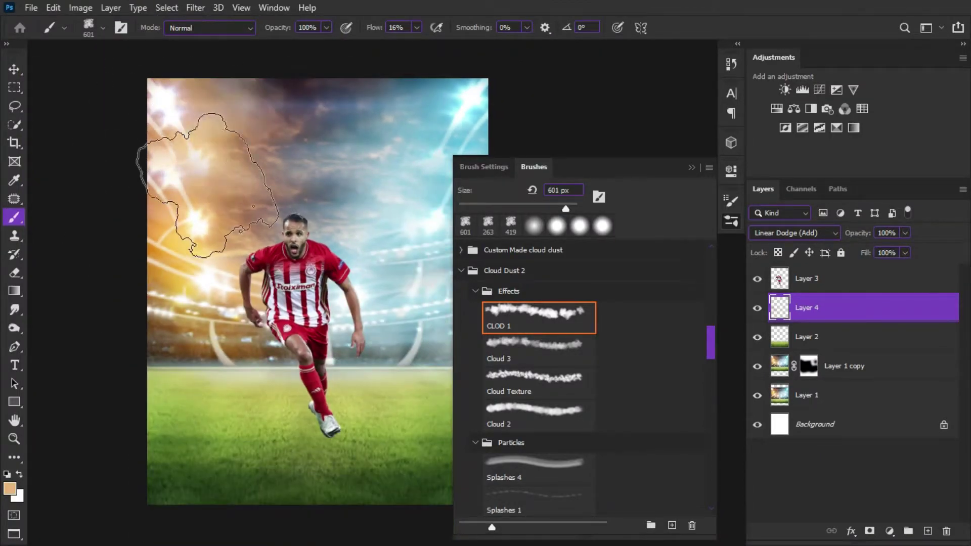
{"action": "left_click", "coordinate": [163, 206], "text": "alt"}
{"action": "left_click", "coordinate": [283, 90], "text": "alt"}
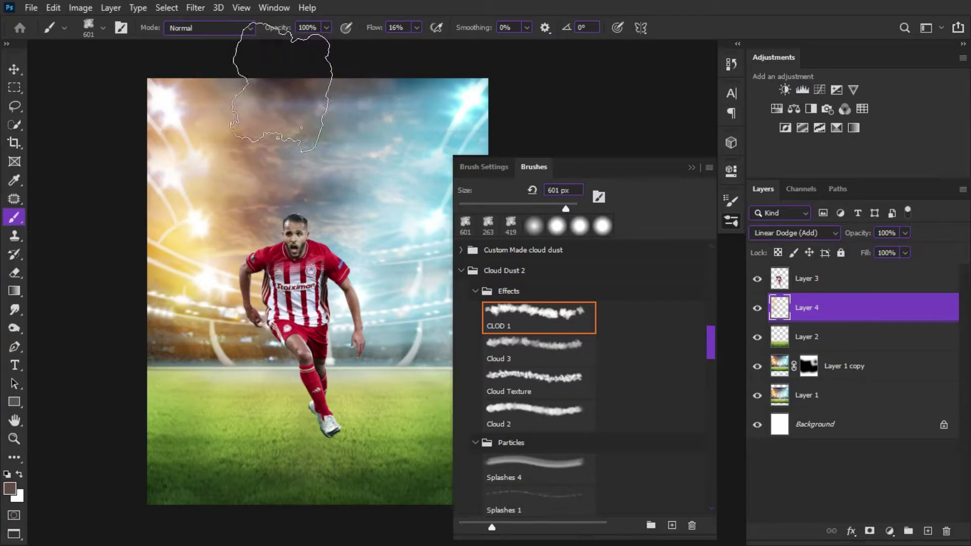
{"action": "left_click", "coordinate": [164, 251], "text": "alt"}
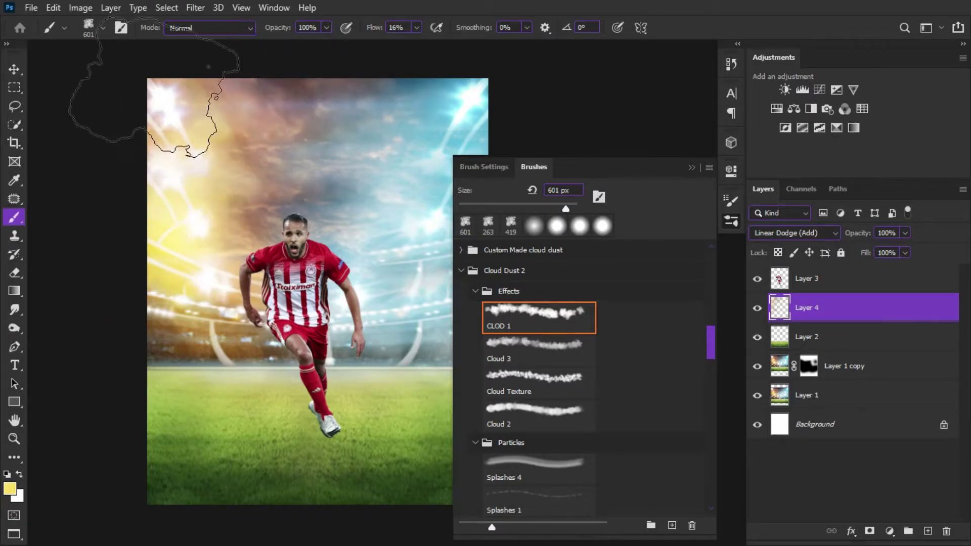
{"action": "left_click_drag", "start_coordinate": [184, 221], "coordinate": [96, 230]}
{"action": "left_click", "coordinate": [349, 133], "text": "alt"}
{"action": "mouse_move", "coordinate": [349, 133]}
{"action": "left_mouse_down"}
{"action": "mouse_move", "coordinate": [318, 221]}
{"action": "mouse_move", "coordinate": [284, 222]}
{"action": "left_mouse_up"}
{"action": "left_click", "coordinate": [243, 344], "text": "alt"}
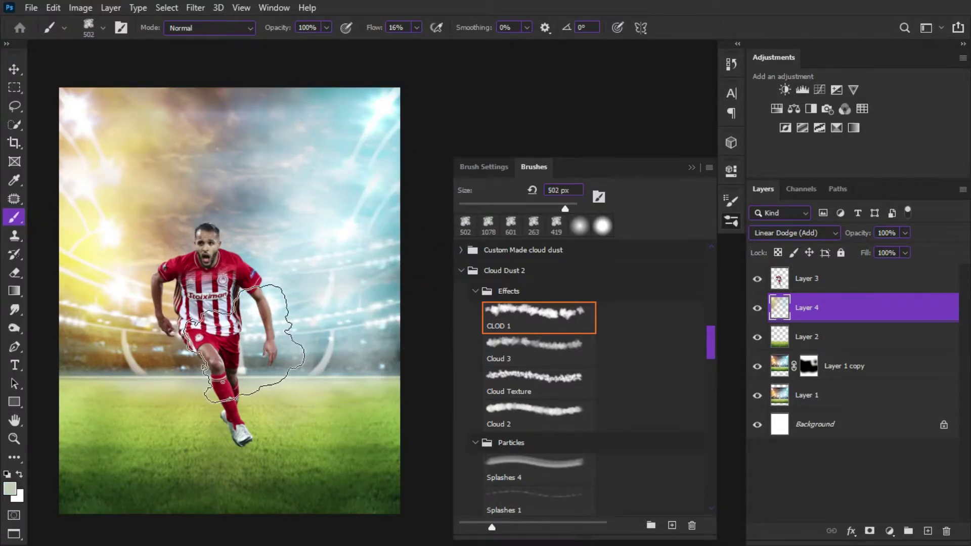
{"action": "left_click_drag", "start_coordinate": [286, 342], "coordinate": [263, 342]}
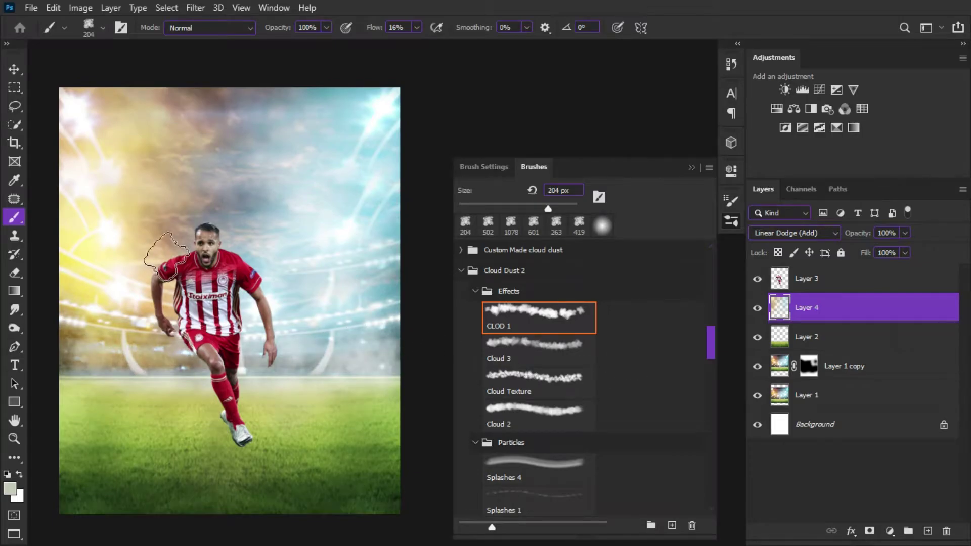
Step: Paint white haze into the top-right sky with a brush of about 379 px
{"action": "scroll", "coordinate": [340, 303], "scroll_direction": "down", "scroll_amount": 2}
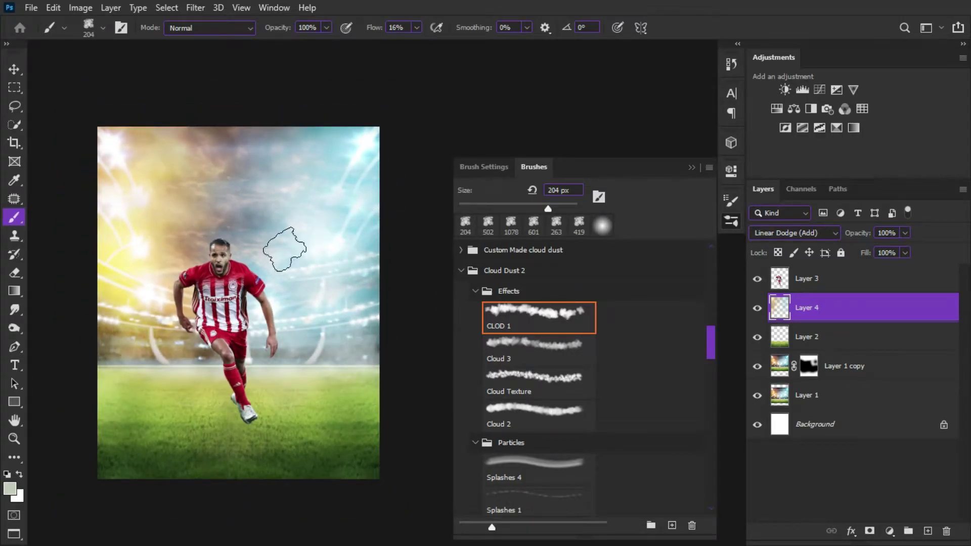
{"action": "left_click", "coordinate": [212, 161], "text": "alt"}
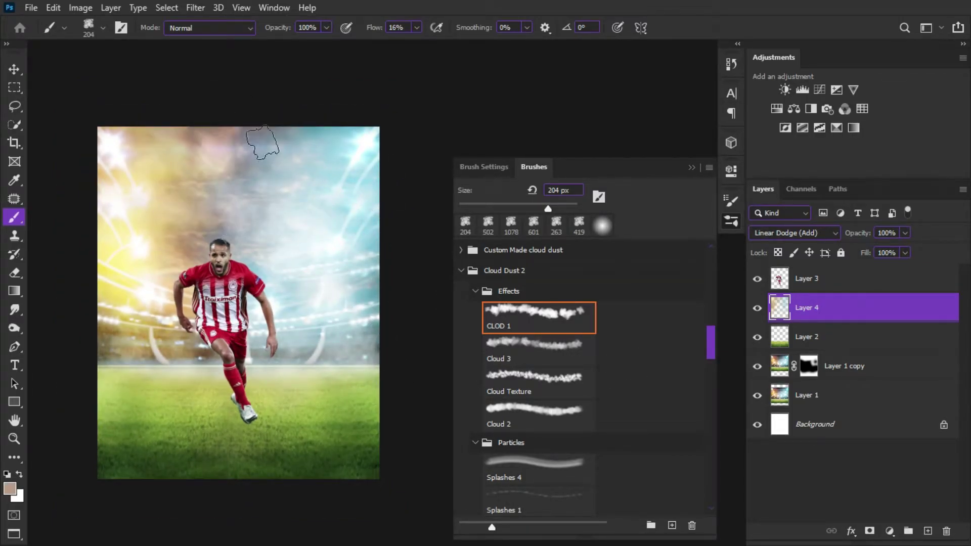
{"action": "left_click", "coordinate": [360, 135], "text": "alt"}
{"action": "key", "text": "bracketright"}
{"action": "key", "text": "bracketright"}
{"action": "key", "text": "bracketright"}
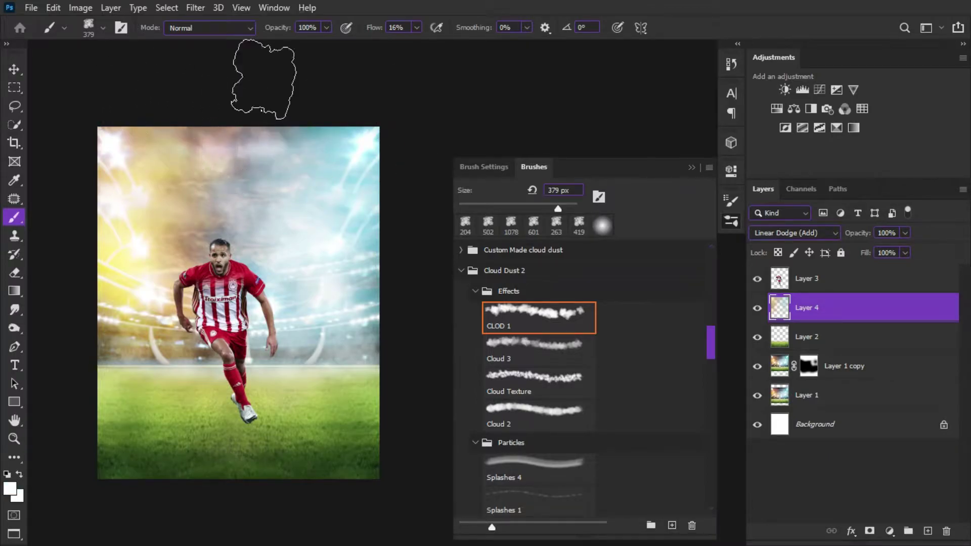
{"action": "left_click_drag", "start_coordinate": [188, 97], "coordinate": [357, 158]}
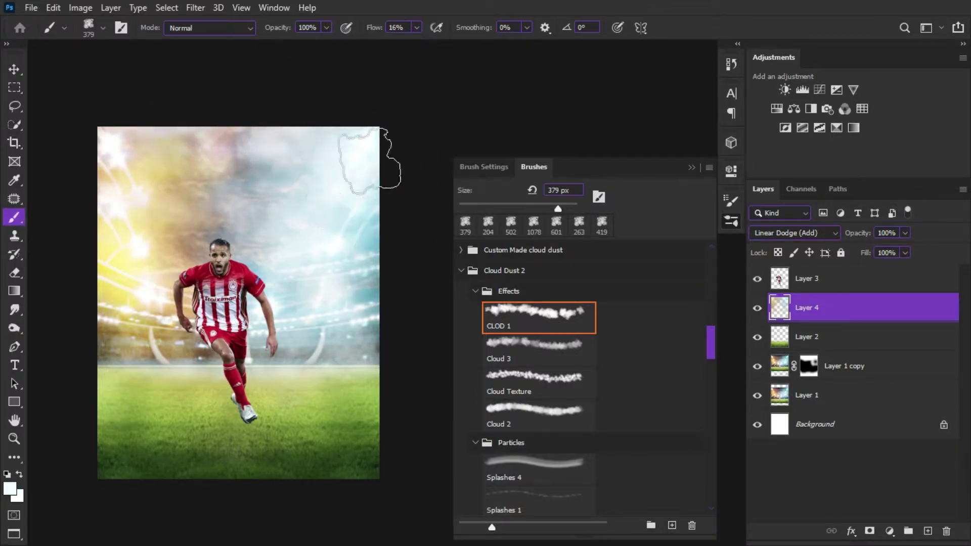
Step: Switch to a soft round brush tip sized to 87 px
{"action": "scroll", "coordinate": [271, 283], "scroll_direction": "up", "scroll_amount": 2}
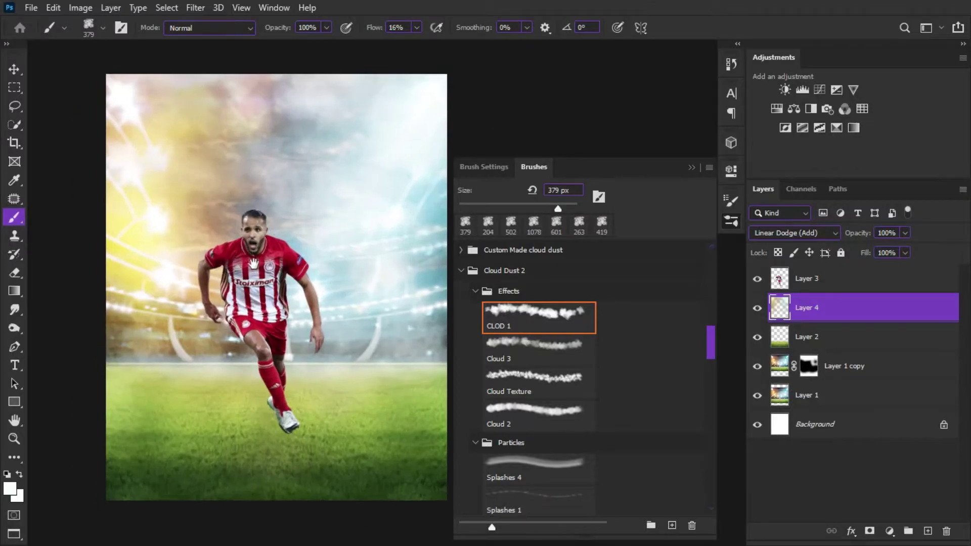
{"action": "left_click_drag", "start_coordinate": [710, 341], "coordinate": [710, 260]}
{"action": "left_click", "coordinate": [521, 277]}
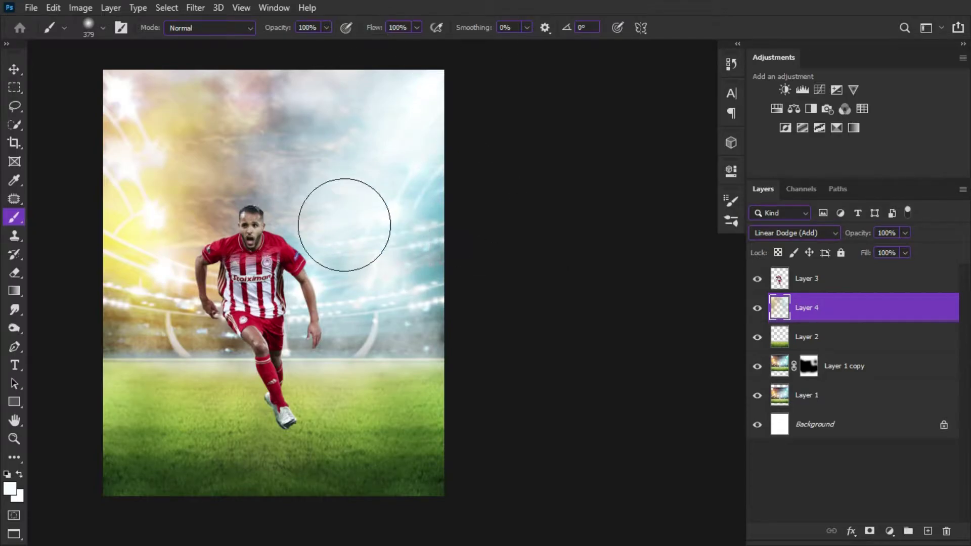
{"action": "left_click_drag", "start_coordinate": [344, 225], "coordinate": [303, 231]}
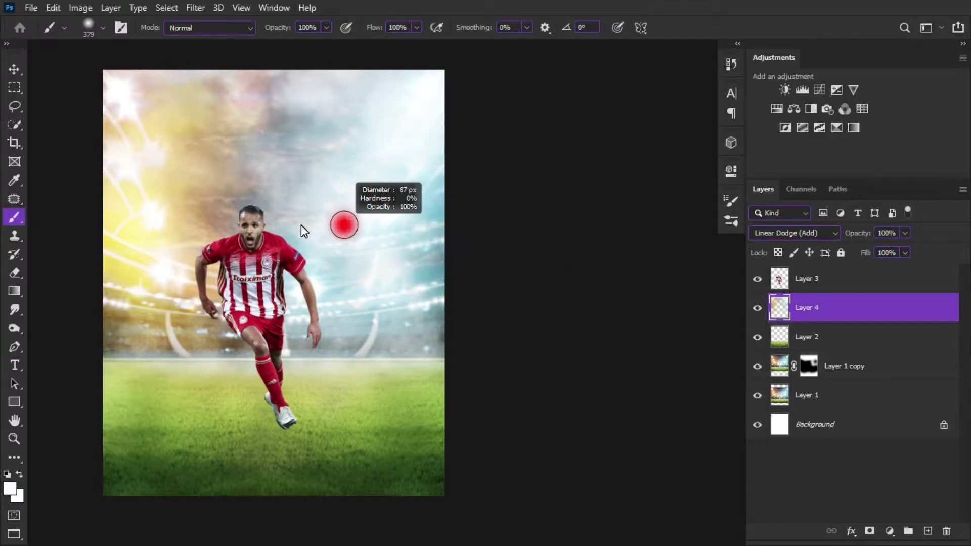
Step: Clip a Hue/Saturation layer to the player: Colorize Hue 200, Saturation 25, Lightness +37, mask inverted
{"action": "left_click", "coordinate": [813, 279]}
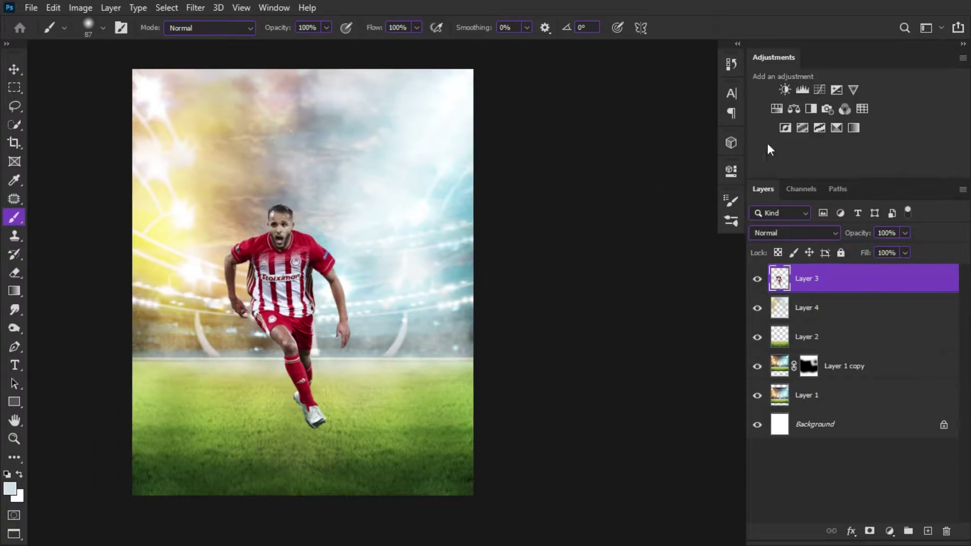
{"action": "left_click", "coordinate": [777, 109]}
{"action": "left_click", "coordinate": [609, 434]}
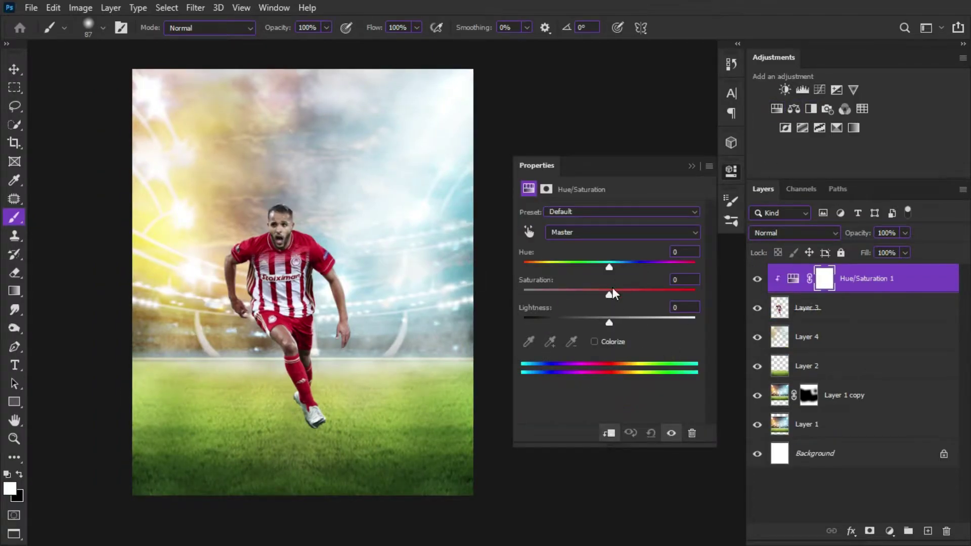
{"action": "left_click", "coordinate": [606, 340]}
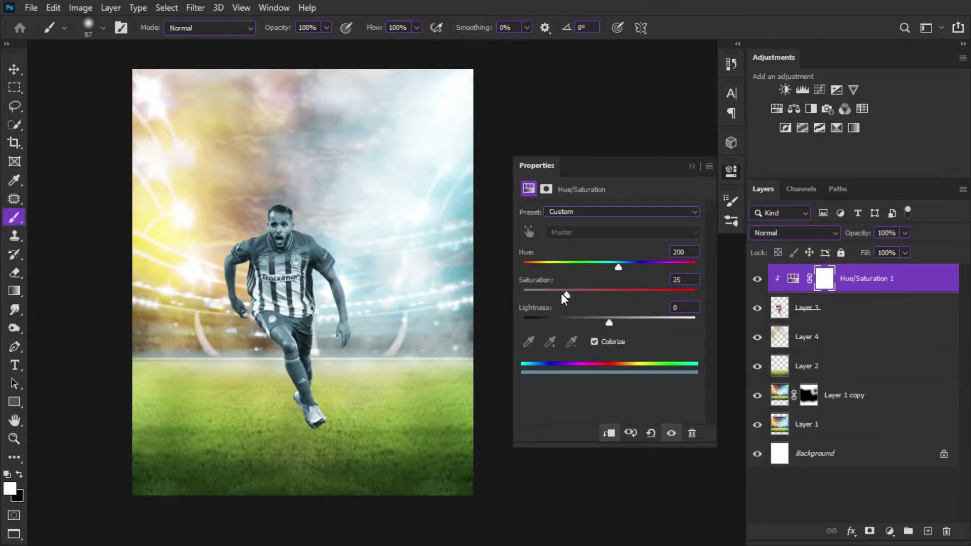
{"action": "left_click_drag", "start_coordinate": [608, 322], "coordinate": [641, 323]}
{"action": "left_click", "coordinate": [690, 168]}
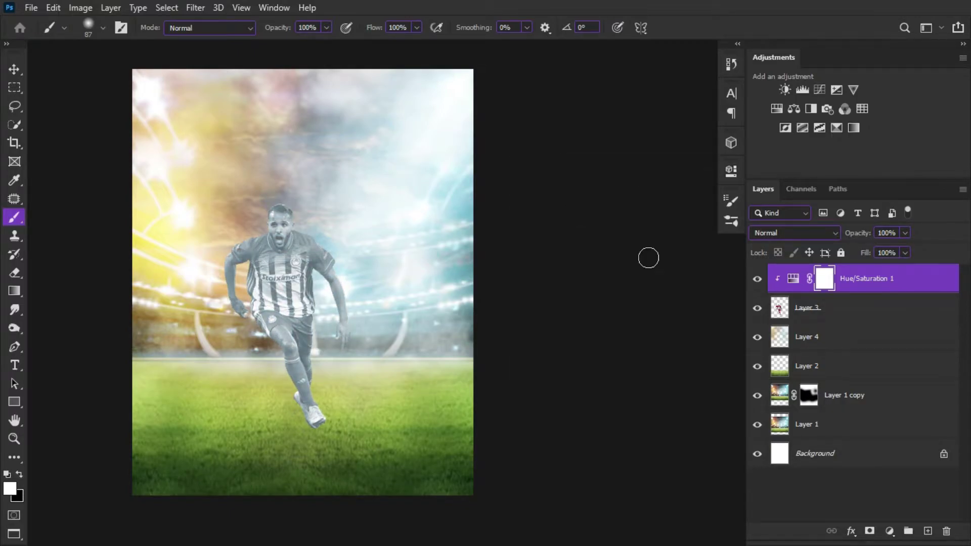
{"action": "key", "text": "ctrl+i"}
Step: Paint white on the mask to tint the player's hair edge and the right side of his face
{"action": "scroll", "coordinate": [299, 222], "scroll_direction": "up", "scroll_amount": 6}
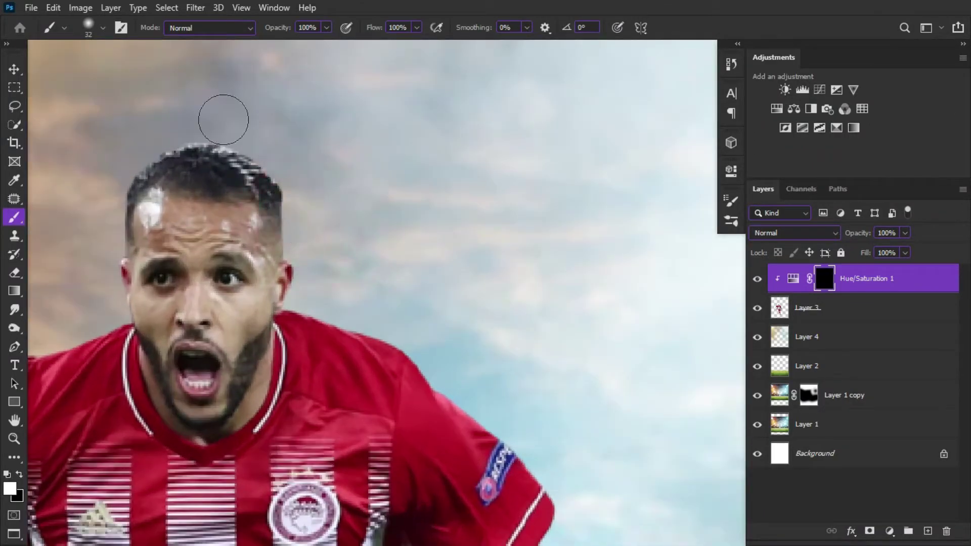
{"action": "left_click_drag", "start_coordinate": [224, 116], "coordinate": [284, 237]}
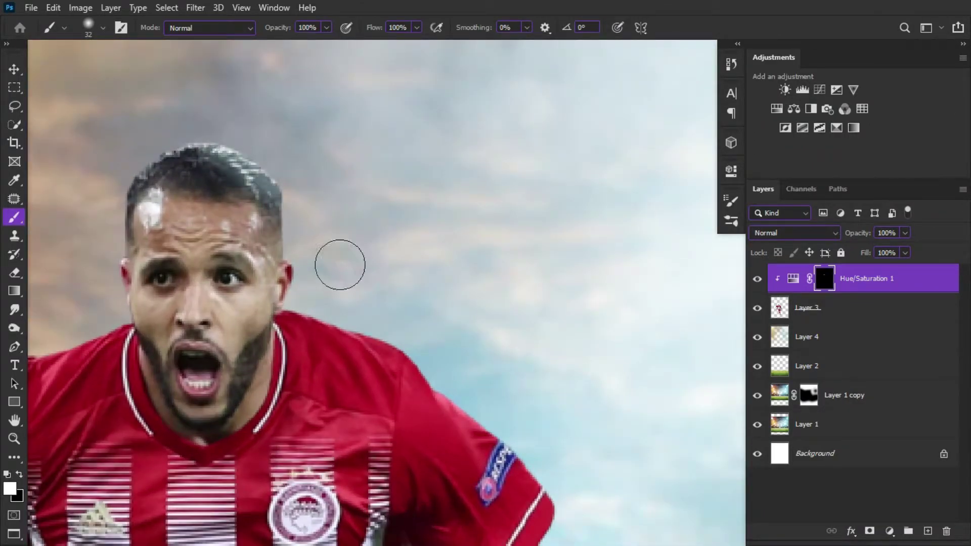
{"action": "scroll", "coordinate": [294, 284], "scroll_direction": "up", "scroll_amount": 2}
{"action": "key", "text": "bracketleft"}
{"action": "key", "text": "bracketleft"}
{"action": "key", "text": "bracketleft"}
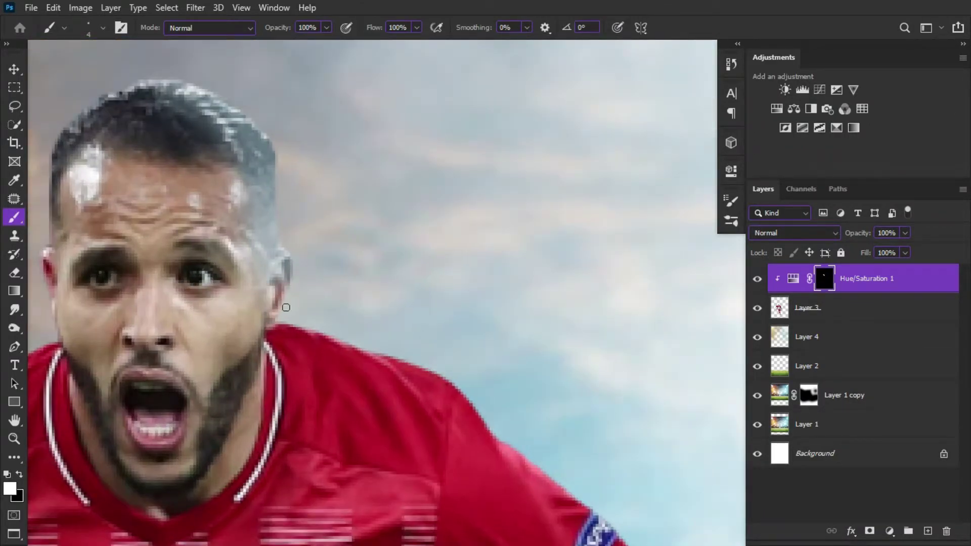
{"action": "scroll", "coordinate": [283, 304], "scroll_direction": "down", "scroll_amount": 1}
{"action": "key", "text": "bracketright"}
{"action": "key", "text": "bracketright"}
{"action": "key", "text": "bracketright"}
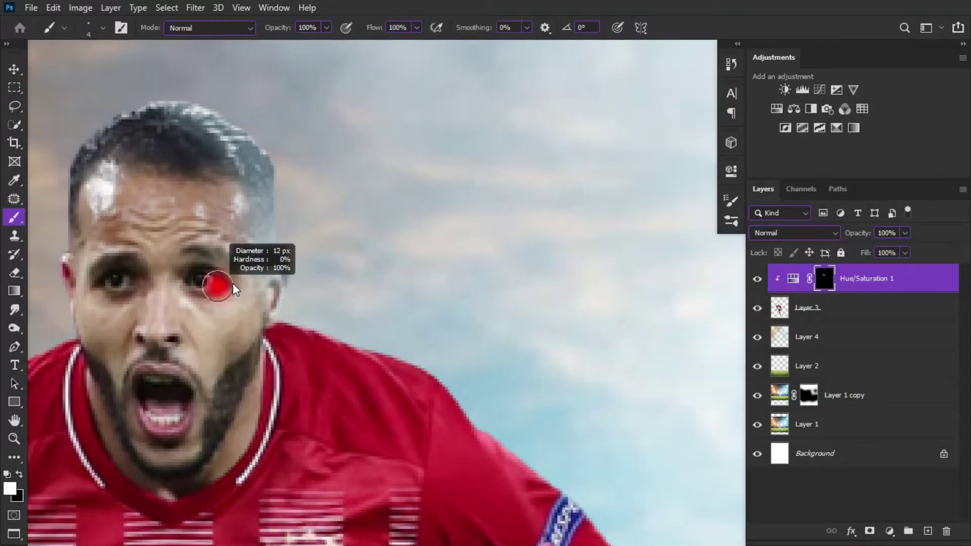
{"action": "scroll", "coordinate": [221, 209], "scroll_direction": "down", "scroll_amount": 2}
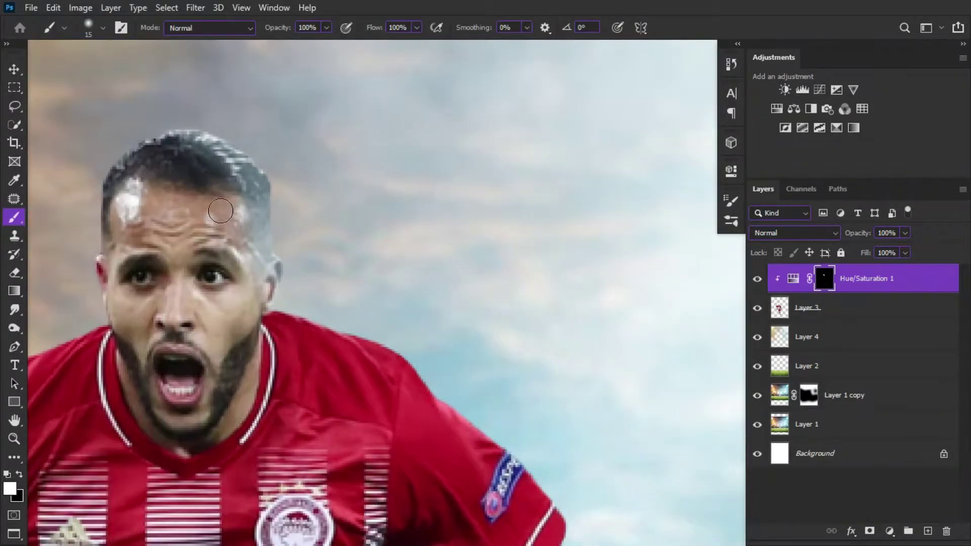
{"action": "scroll", "coordinate": [237, 167], "scroll_direction": "up", "scroll_amount": 2}
{"action": "left_click_drag", "start_coordinate": [237, 167], "coordinate": [238, 322]}
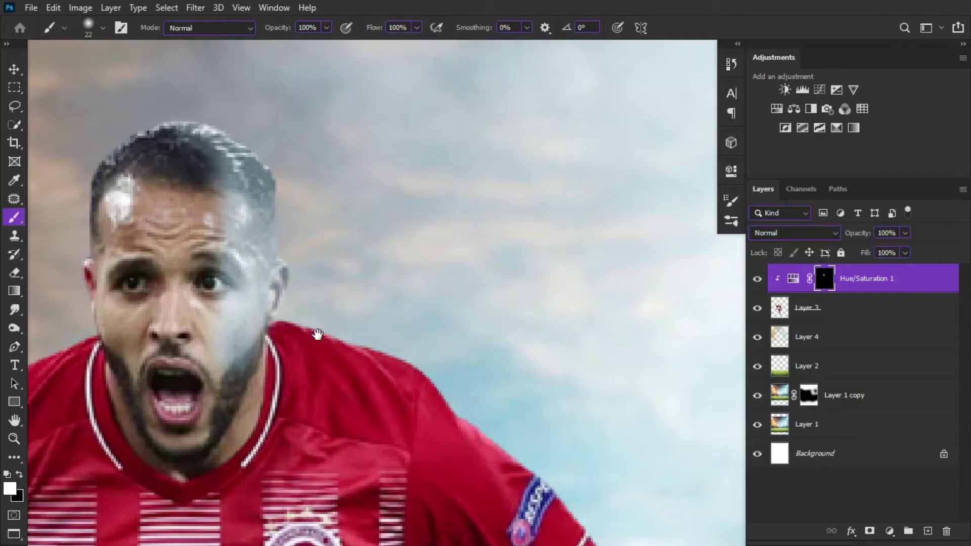
Step: Extend the bluish tint over the shoulder, sleeve edge and arm down toward the hand
{"action": "mouse_move", "coordinate": [318, 334]}
{"action": "left_mouse_down"}
{"action": "mouse_move", "coordinate": [283, 284]}
{"action": "mouse_move", "coordinate": [445, 349]}
{"action": "left_mouse_up"}
{"action": "mouse_move", "coordinate": [445, 349]}
{"action": "left_mouse_down"}
{"action": "mouse_move", "coordinate": [374, 255]}
{"action": "mouse_move", "coordinate": [506, 354]}
{"action": "left_mouse_up"}
{"action": "mouse_move", "coordinate": [506, 354]}
{"action": "left_mouse_down"}
{"action": "mouse_move", "coordinate": [430, 192]}
{"action": "mouse_move", "coordinate": [479, 278]}
{"action": "left_mouse_up"}
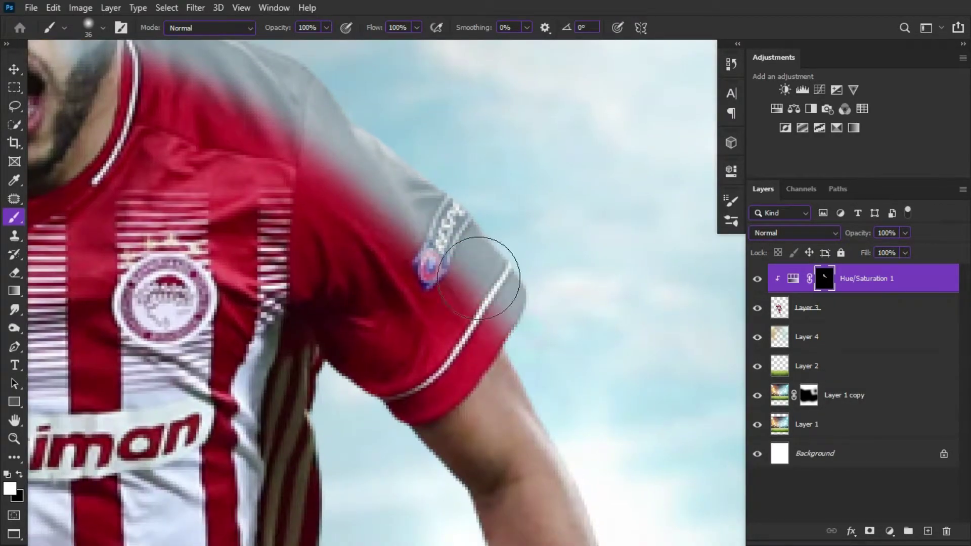
{"action": "scroll", "coordinate": [479, 278], "scroll_direction": "down", "scroll_amount": 3}
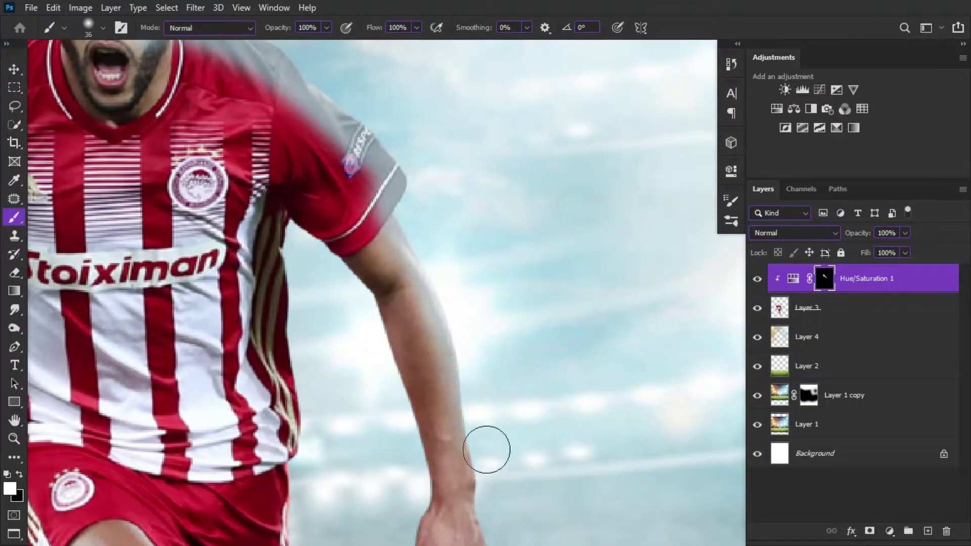
{"action": "left_click_drag", "start_coordinate": [486, 450], "coordinate": [453, 283]}
{"action": "mouse_move", "coordinate": [462, 362]}
{"action": "left_mouse_down"}
{"action": "mouse_move", "coordinate": [457, 412]}
{"action": "mouse_move", "coordinate": [459, 306]}
{"action": "mouse_move", "coordinate": [422, 374]}
{"action": "left_mouse_up"}
{"action": "left_click_drag", "start_coordinate": [343, 374], "coordinate": [399, 433]}
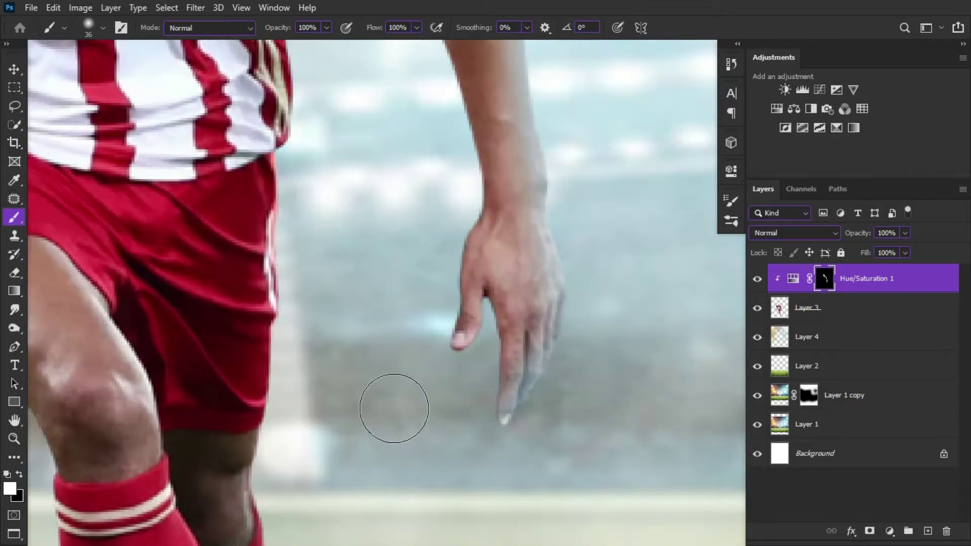
Step: Swap the brush between black and white, enlarge it and move the view down to the legs
{"action": "key", "text": "x"}
{"action": "scroll", "coordinate": [367, 334], "scroll_direction": "down", "scroll_amount": 2}
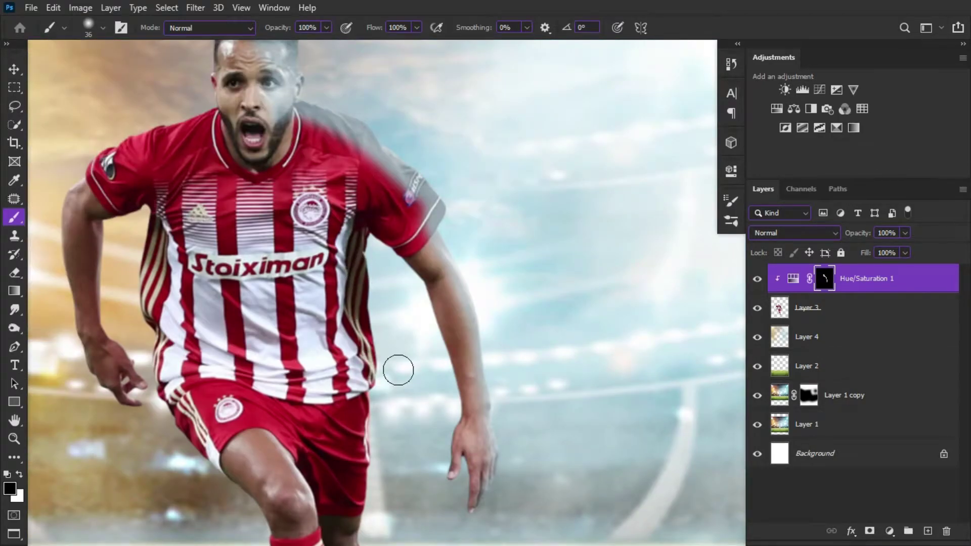
{"action": "key", "text": "x"}
{"action": "key", "text": "bracketright"}
{"action": "key", "text": "bracketright"}
{"action": "mouse_move", "coordinate": [380, 422]}
{"action": "left_mouse_down"}
{"action": "mouse_move", "coordinate": [345, 304]}
{"action": "mouse_move", "coordinate": [324, 303]}
{"action": "mouse_move", "coordinate": [336, 462]}
{"action": "left_mouse_up"}
Step: Paint white on the mask along the shorts' back edge, knee, shin, thigh and red sock edges
{"action": "scroll", "coordinate": [345, 304], "scroll_direction": "up", "scroll_amount": 3}
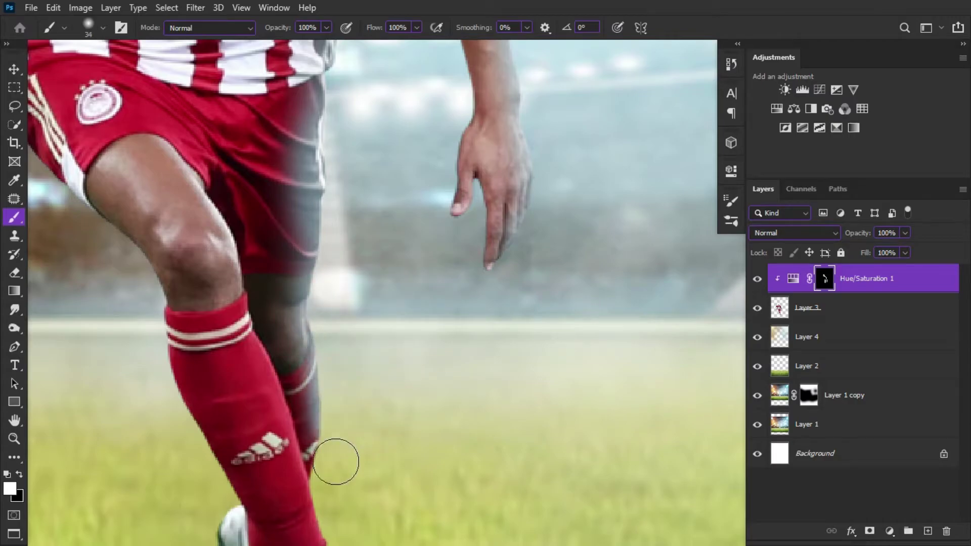
{"action": "left_click_drag", "start_coordinate": [283, 136], "coordinate": [304, 136]}
{"action": "left_click_drag", "start_coordinate": [250, 108], "coordinate": [278, 130]}
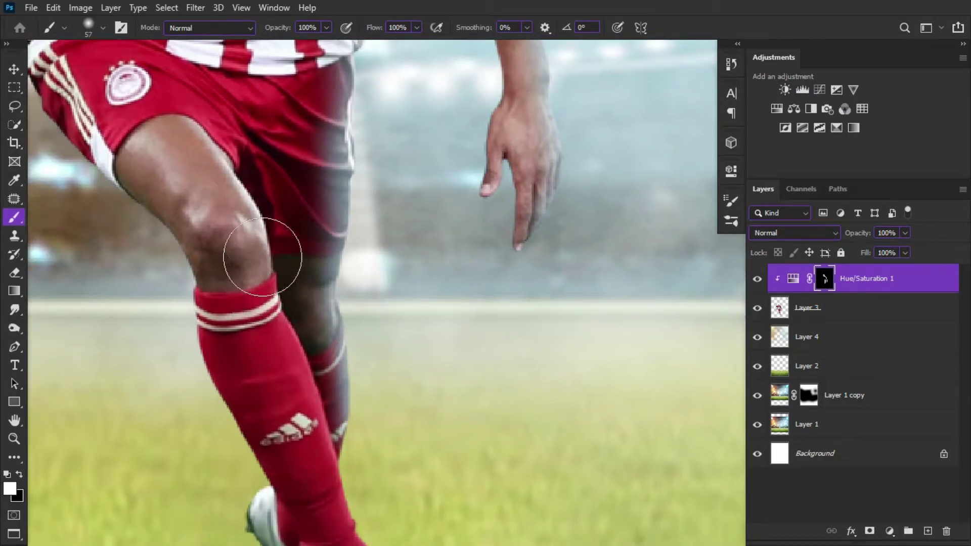
{"action": "left_click_drag", "start_coordinate": [256, 249], "coordinate": [238, 249]}
{"action": "scroll", "coordinate": [248, 243], "scroll_direction": "up", "scroll_amount": 2}
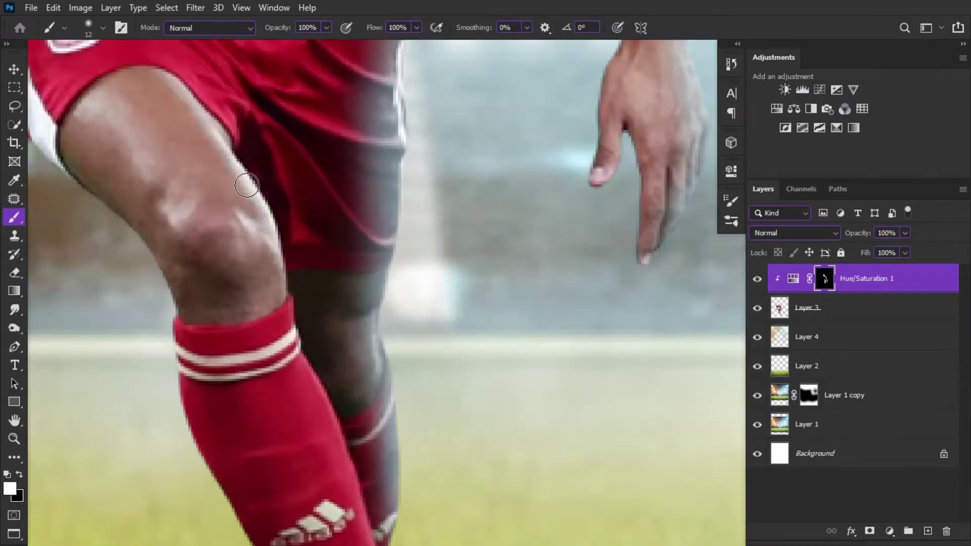
{"action": "left_click_drag", "start_coordinate": [246, 186], "coordinate": [258, 186]}
{"action": "left_click_drag", "start_coordinate": [195, 101], "coordinate": [282, 349]}
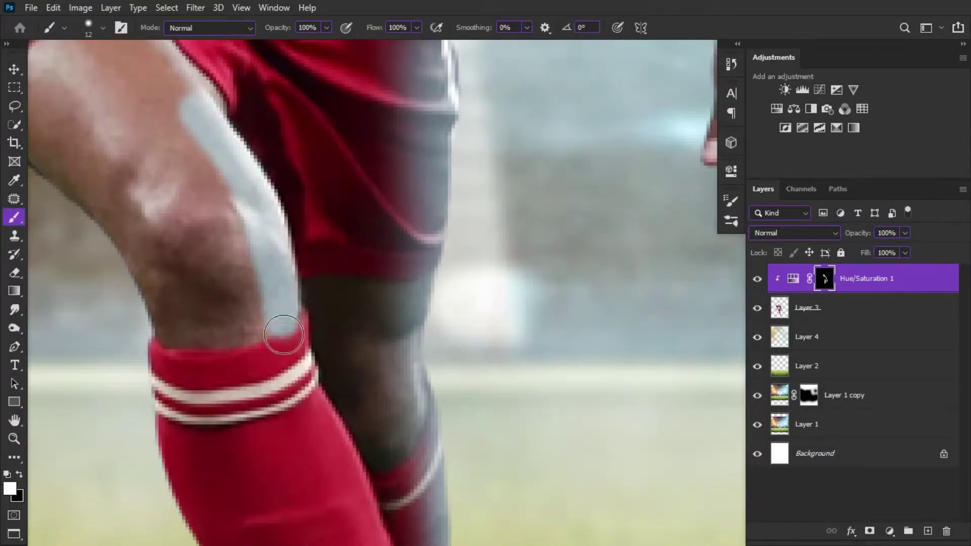
{"action": "scroll", "coordinate": [228, 207], "scroll_direction": "up", "scroll_amount": 2}
{"action": "mouse_move", "coordinate": [228, 207]}
{"action": "left_mouse_down"}
{"action": "mouse_move", "coordinate": [292, 288]}
{"action": "mouse_move", "coordinate": [211, 124]}
{"action": "left_mouse_up"}
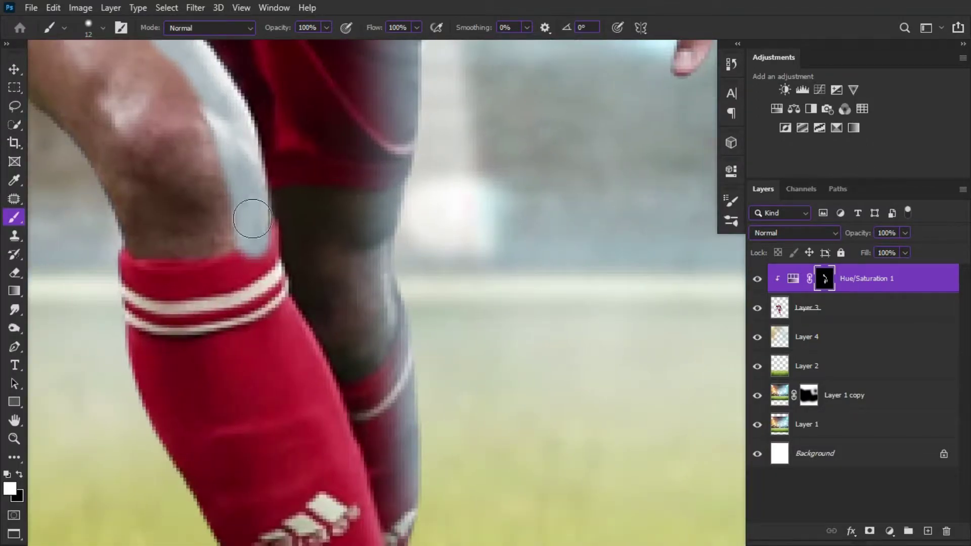
{"action": "left_click_drag", "start_coordinate": [277, 306], "coordinate": [219, 137]}
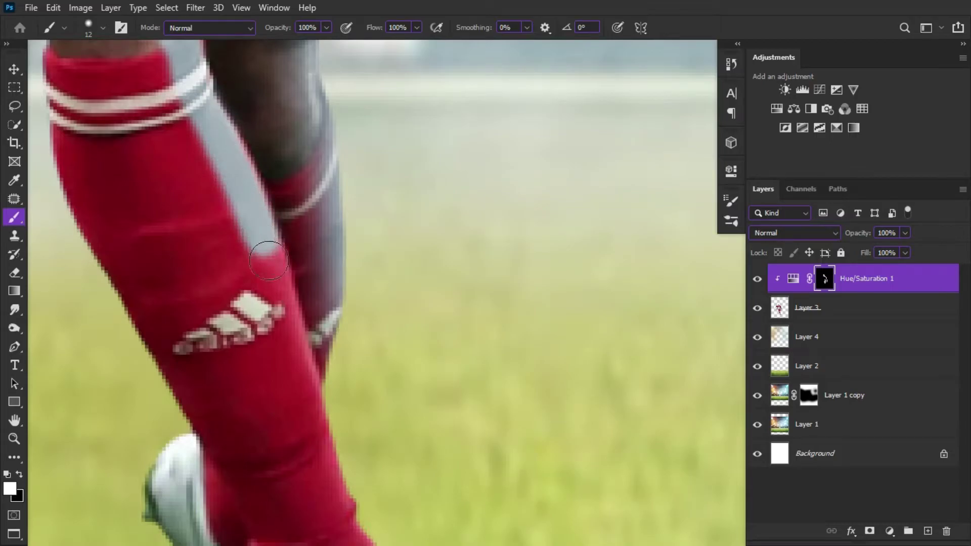
{"action": "left_click_drag", "start_coordinate": [268, 260], "coordinate": [304, 349]}
{"action": "left_click_drag", "start_coordinate": [313, 397], "coordinate": [217, 144]}
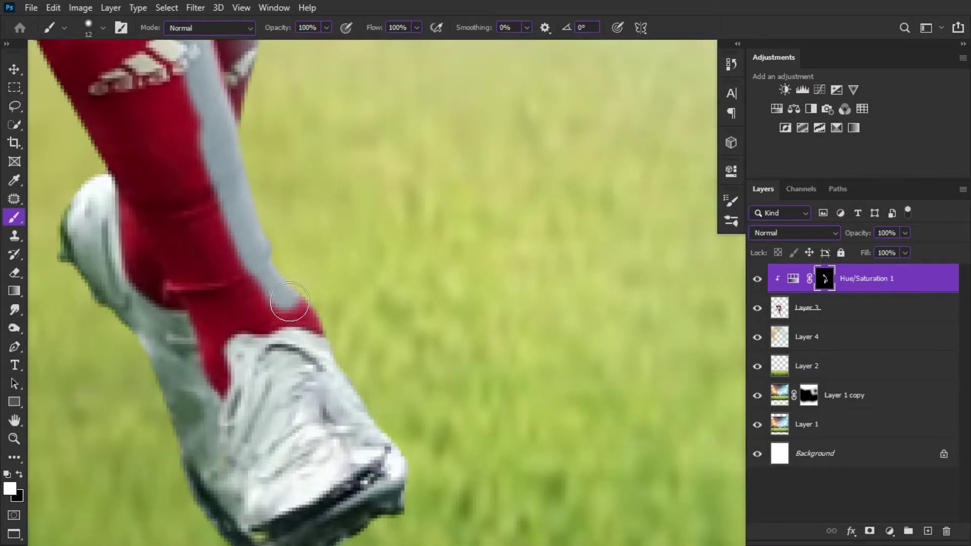
Step: Resize the brush to about 38 px, then slightly smaller, and return to the knee and shorts
{"action": "key", "text": "ctrl+minus"}
{"action": "left_click_drag", "start_coordinate": [330, 381], "coordinate": [321, 416]}
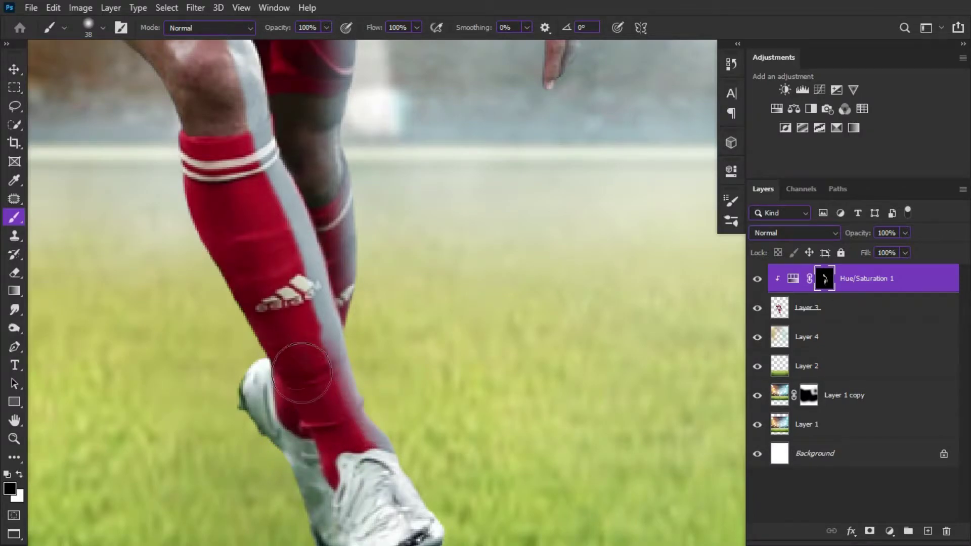
{"action": "key", "text": "ctrl+plus"}
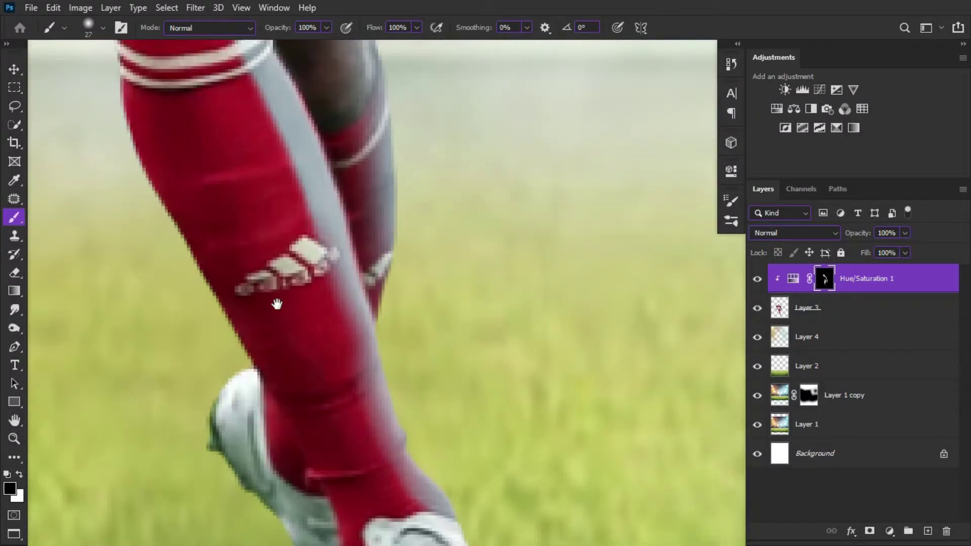
{"action": "left_click_drag", "start_coordinate": [275, 304], "coordinate": [308, 427]}
{"action": "left_click_drag", "start_coordinate": [279, 293], "coordinate": [312, 428]}
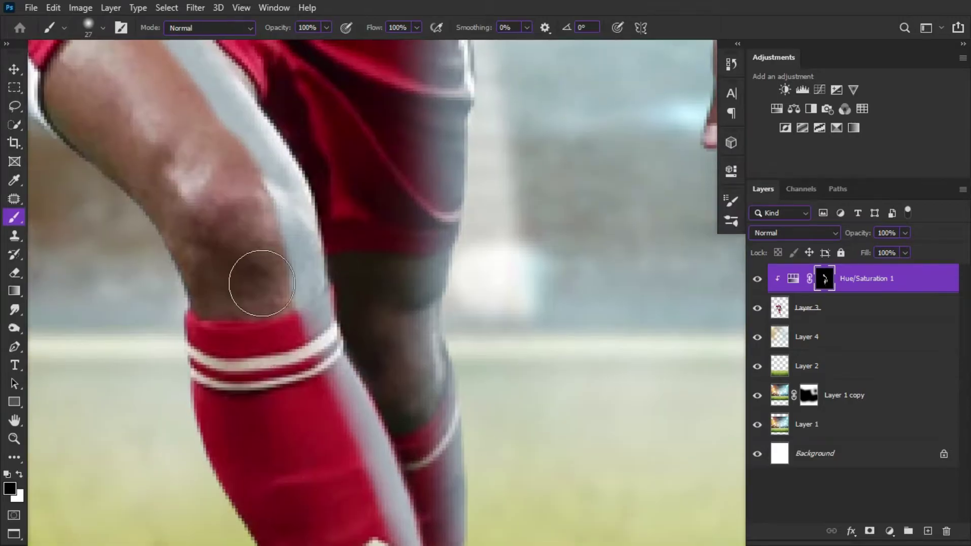
{"action": "left_click_drag", "start_coordinate": [250, 228], "coordinate": [288, 359]}
{"action": "key", "text": "bracketleft"}
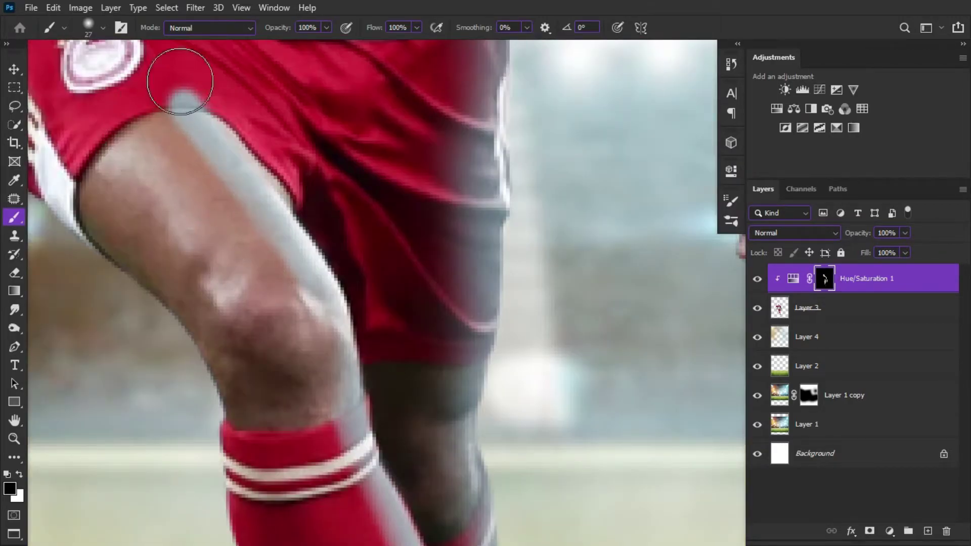
{"action": "key", "text": "bracketleft"}
{"action": "key", "text": "bracketleft"}
{"action": "key", "text": "bracketleft"}
{"action": "key", "text": "ctrl+minus"}
{"action": "key", "text": "bracketright"}
{"action": "key", "text": "bracketright"}
{"action": "key", "text": "bracketright"}
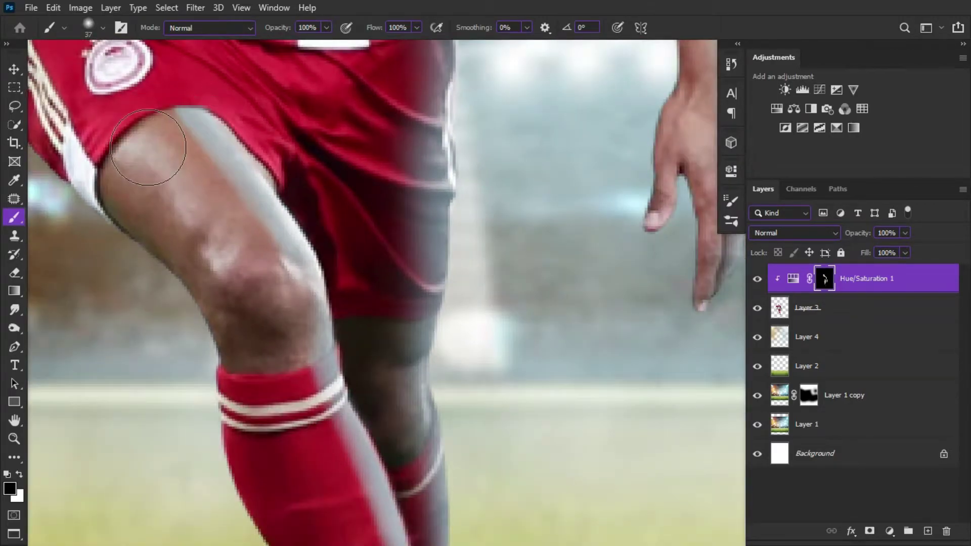
Step: Tint the edge of the other arm beside the hand with a smaller brush
{"action": "scroll", "coordinate": [183, 175], "scroll_direction": "down", "scroll_amount": 3}
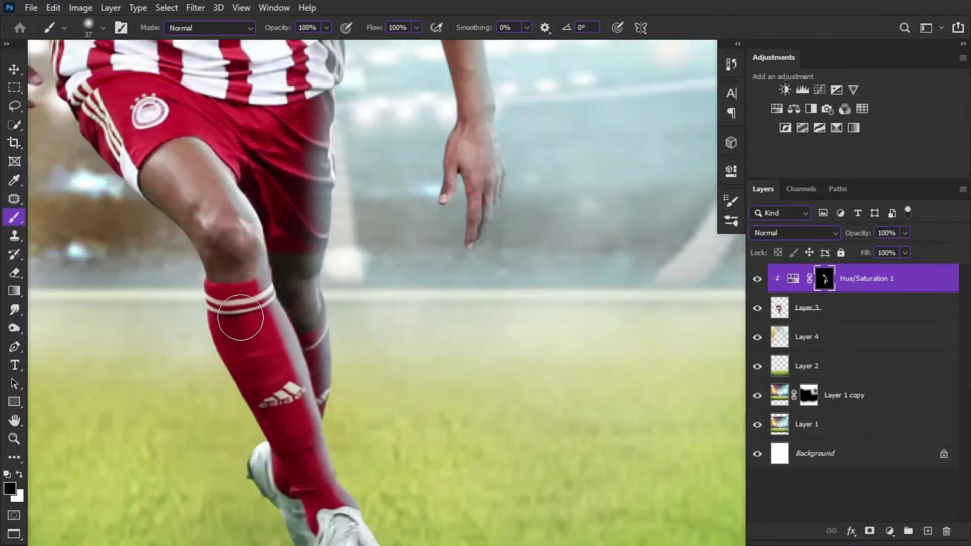
{"action": "scroll", "coordinate": [244, 347], "scroll_direction": "up", "scroll_amount": 3}
{"action": "scroll", "coordinate": [227, 286], "scroll_direction": "down", "scroll_amount": 2}
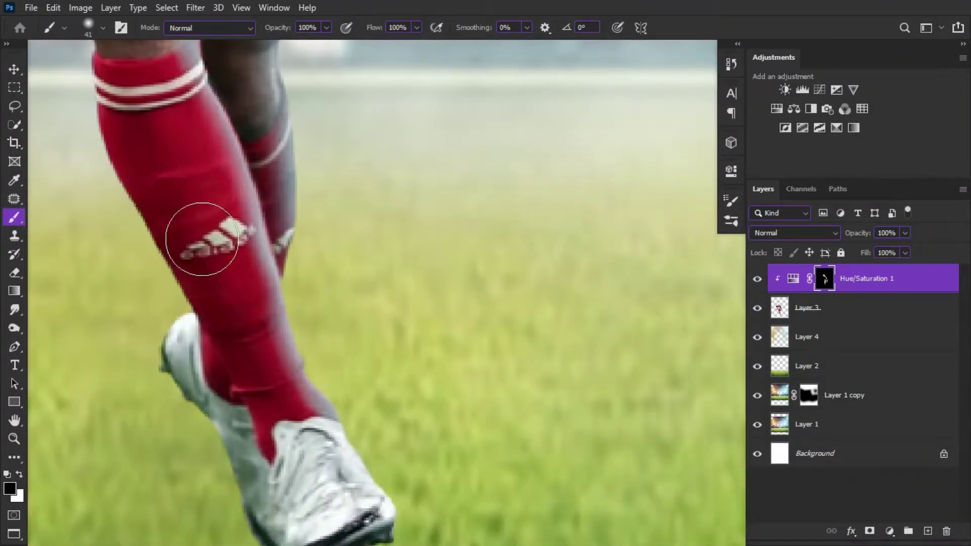
{"action": "scroll", "coordinate": [245, 357], "scroll_direction": "down", "scroll_amount": 2}
{"action": "scroll", "coordinate": [239, 369], "scroll_direction": "down", "scroll_amount": 3}
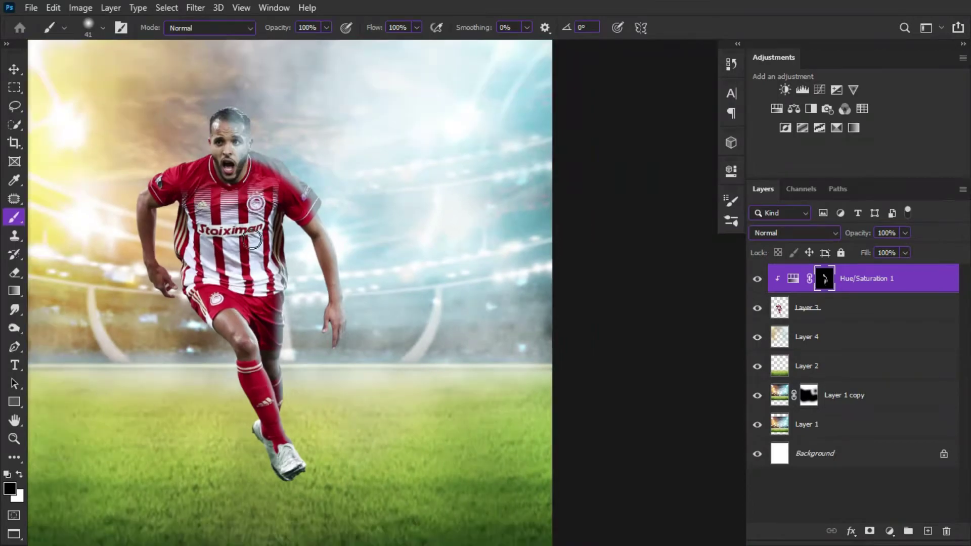
{"action": "scroll", "coordinate": [311, 367], "scroll_direction": "up", "scroll_amount": 2}
{"action": "scroll", "coordinate": [311, 368], "scroll_direction": "up", "scroll_amount": 1}
{"action": "scroll", "coordinate": [81, 277], "scroll_direction": "up", "scroll_amount": 3}
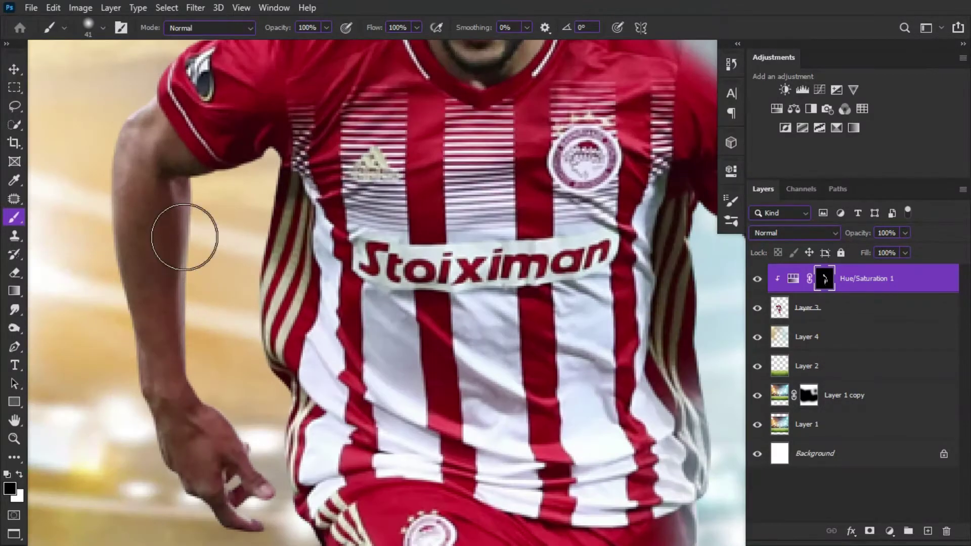
{"action": "key", "text": "bracketleft"}
{"action": "key", "text": "bracketleft"}
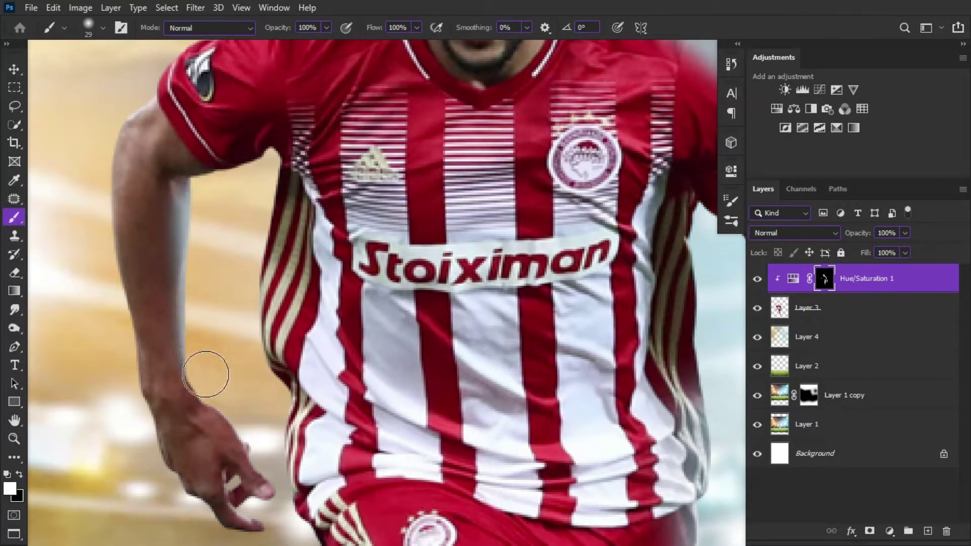
{"action": "scroll", "coordinate": [209, 373], "scroll_direction": "up", "scroll_amount": 2}
{"action": "scroll", "coordinate": [152, 256], "scroll_direction": "up", "scroll_amount": 2}
{"action": "mouse_move", "coordinate": [167, 287]}
{"action": "left_mouse_down"}
{"action": "mouse_move", "coordinate": [217, 347]}
{"action": "mouse_move", "coordinate": [212, 444]}
{"action": "mouse_move", "coordinate": [243, 463]}
{"action": "left_mouse_up"}
Step: Paint white along the outer edge of the other shoulder, then view the whole poster
{"action": "scroll", "coordinate": [200, 424], "scroll_direction": "down", "scroll_amount": 3}
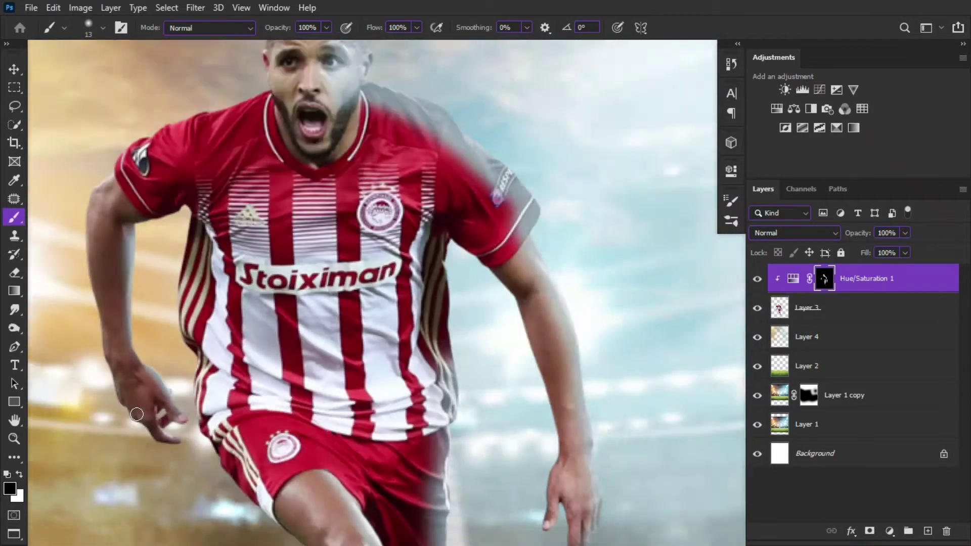
{"action": "scroll", "coordinate": [197, 405], "scroll_direction": "down", "scroll_amount": 1}
{"action": "scroll", "coordinate": [195, 385], "scroll_direction": "down", "scroll_amount": 1}
{"action": "scroll", "coordinate": [192, 366], "scroll_direction": "up", "scroll_amount": 5}
{"action": "key", "text": "x"}
{"action": "scroll", "coordinate": [193, 366], "scroll_direction": "up", "scroll_amount": 2}
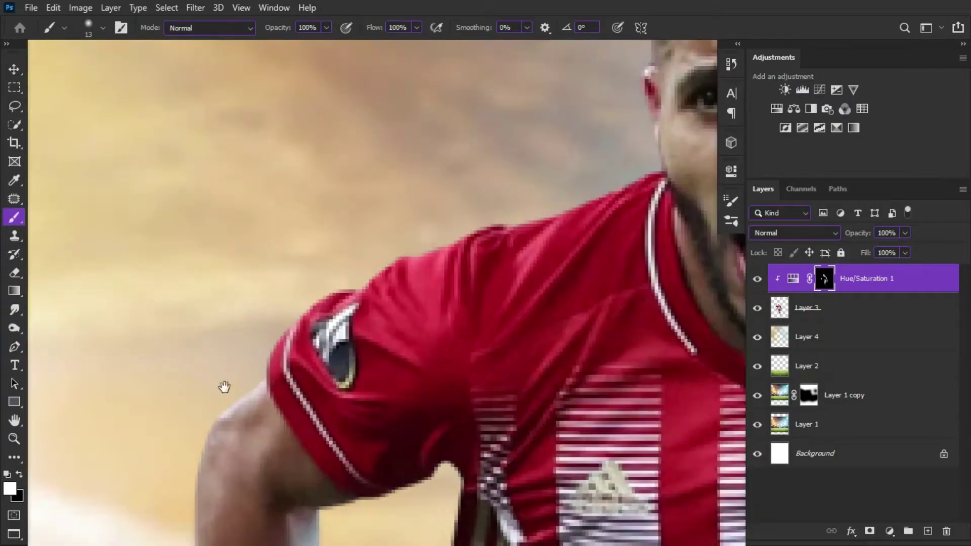
{"action": "scroll", "coordinate": [223, 386], "scroll_direction": "up", "scroll_amount": 2}
{"action": "mouse_move", "coordinate": [236, 337]}
{"action": "left_mouse_down"}
{"action": "mouse_move", "coordinate": [416, 172]}
{"action": "mouse_move", "coordinate": [506, 132]}
{"action": "left_mouse_up"}
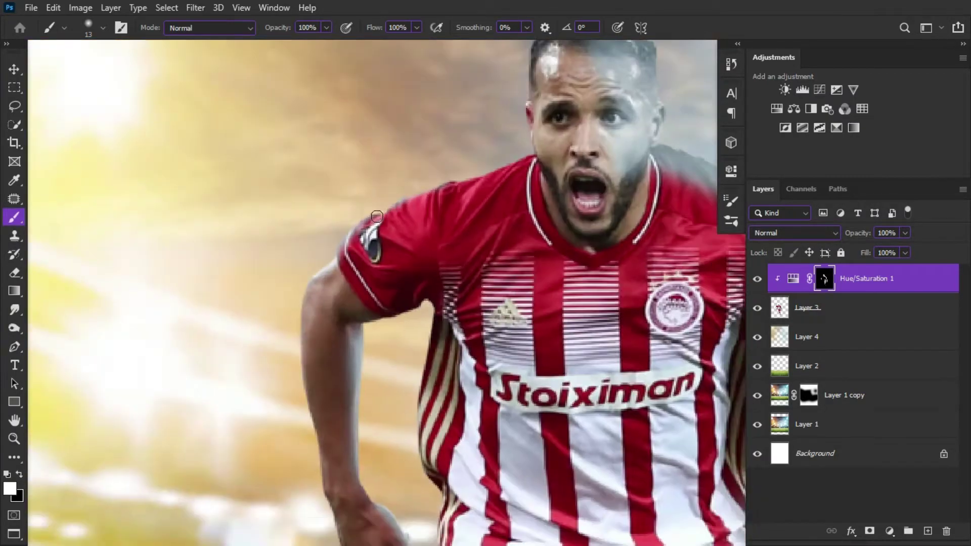
{"action": "scroll", "coordinate": [505, 131], "scroll_direction": "down", "scroll_amount": 3}
{"action": "scroll", "coordinate": [460, 431], "scroll_direction": "down", "scroll_amount": 2}
{"action": "scroll", "coordinate": [436, 360], "scroll_direction": "down", "scroll_amount": 2}
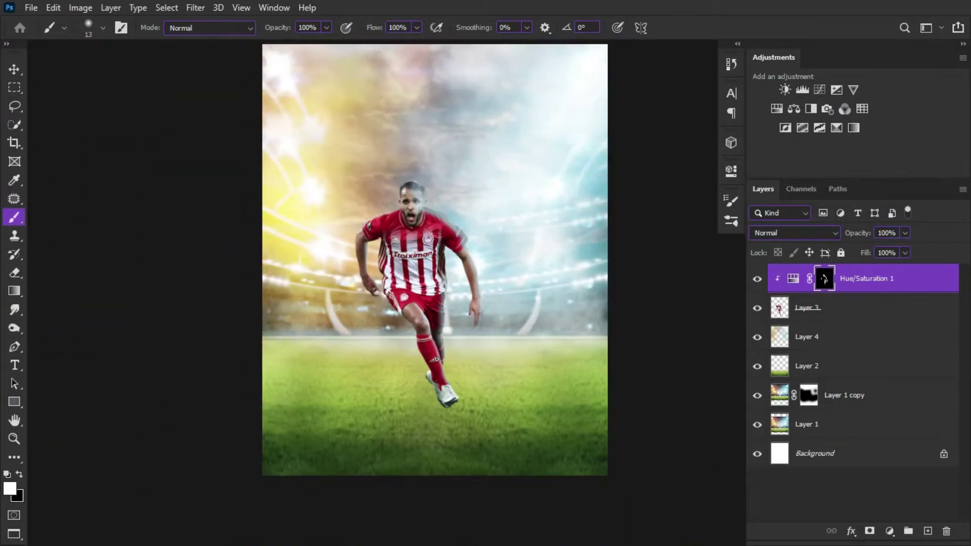
{"action": "scroll", "coordinate": [455, 243], "scroll_direction": "up", "scroll_amount": 5}
{"action": "scroll", "coordinate": [670, 231], "scroll_direction": "down", "scroll_amount": 2}
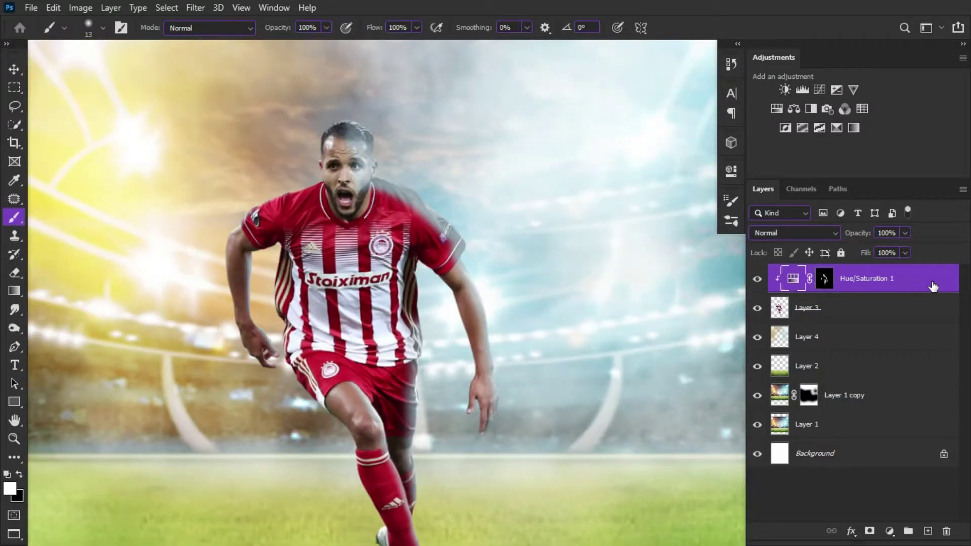
Step: Split the Hue/Saturation 1 Blend If Underlying Layer black slider to 11/89
{"action": "double_click", "coordinate": [904, 281]}
{"action": "left_click_drag", "start_coordinate": [310, 151], "coordinate": [199, 130]}
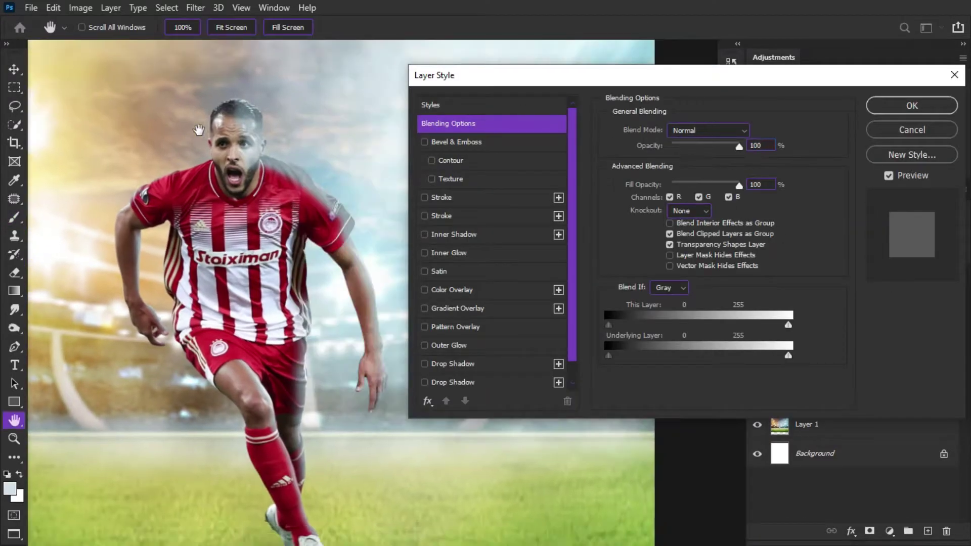
{"action": "left_click_drag", "start_coordinate": [608, 356], "coordinate": [682, 356]}
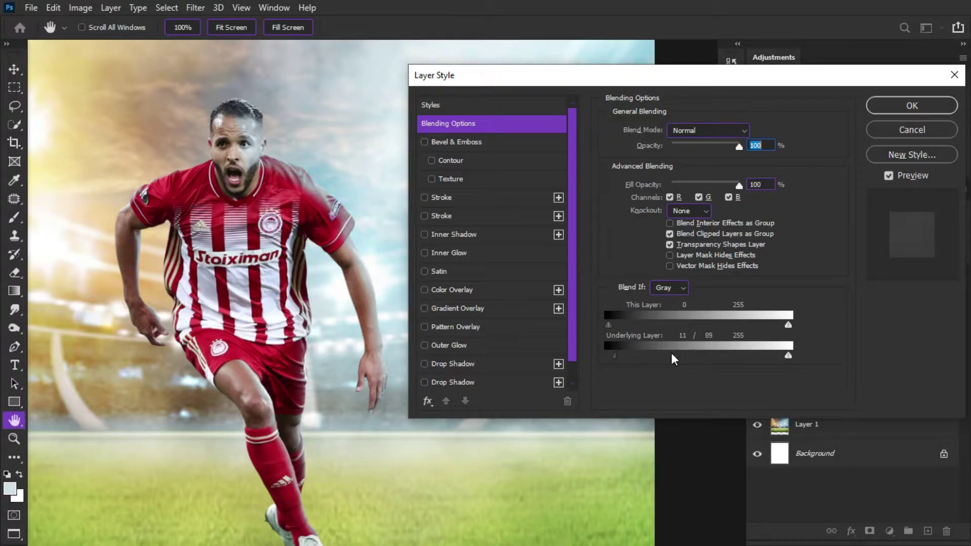
{"action": "left_click", "coordinate": [905, 105]}
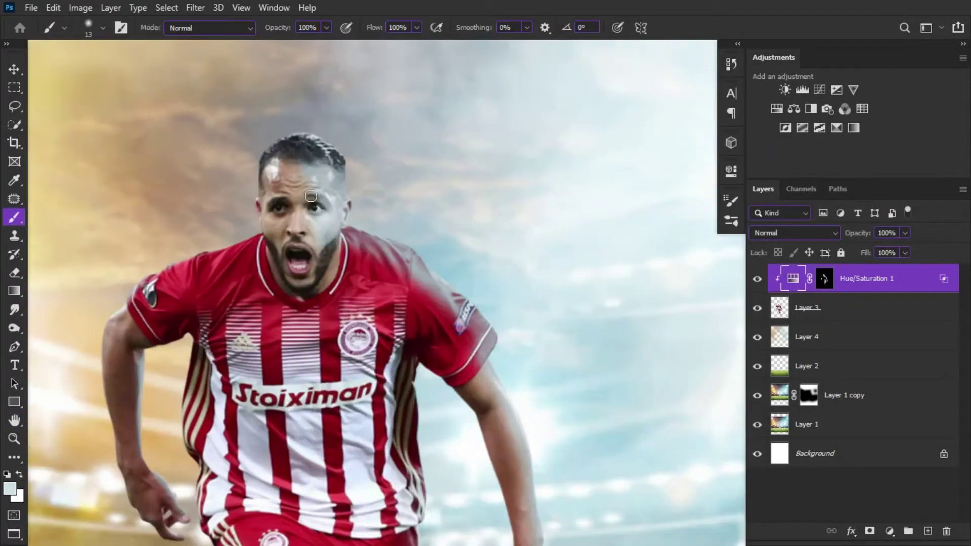
Step: Touch up the mask over the face and forehead, alternating black and white with brush resizing
{"action": "scroll", "coordinate": [310, 196], "scroll_direction": "up", "scroll_amount": 2}
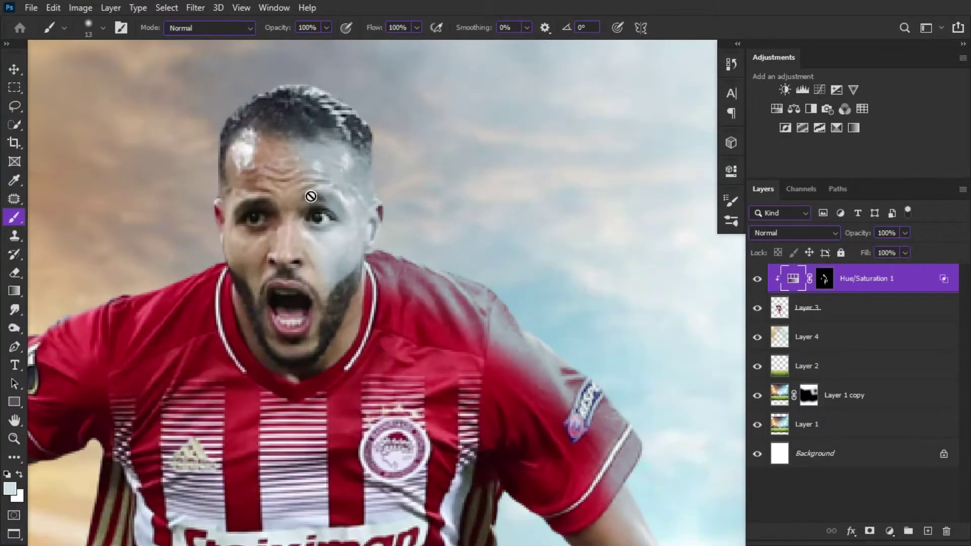
{"action": "key", "text": "x"}
{"action": "scroll", "coordinate": [193, 252], "scroll_direction": "up", "scroll_amount": 3}
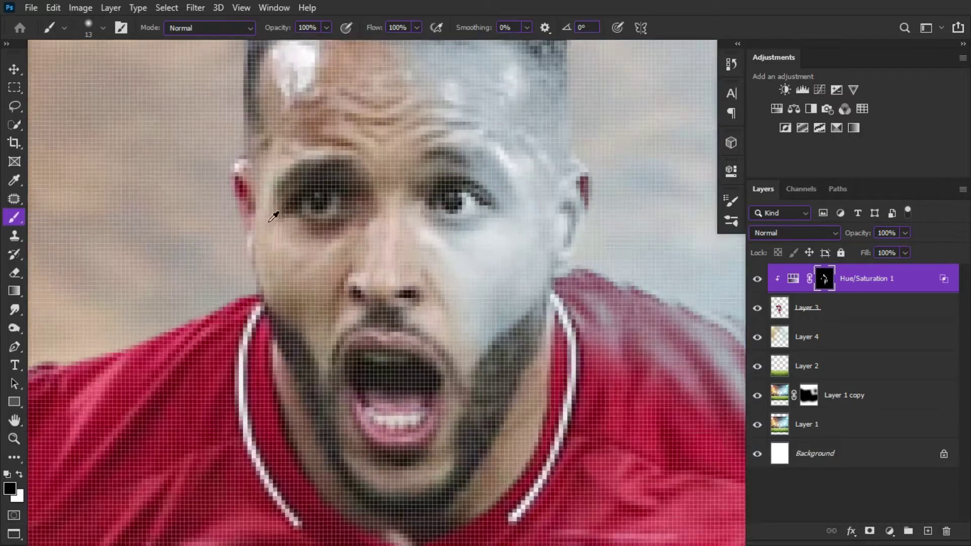
{"action": "key", "text": "bracketleft"}
{"action": "scroll", "coordinate": [193, 251], "scroll_direction": "down", "scroll_amount": 2}
{"action": "scroll", "coordinate": [363, 230], "scroll_direction": "up", "scroll_amount": 2}
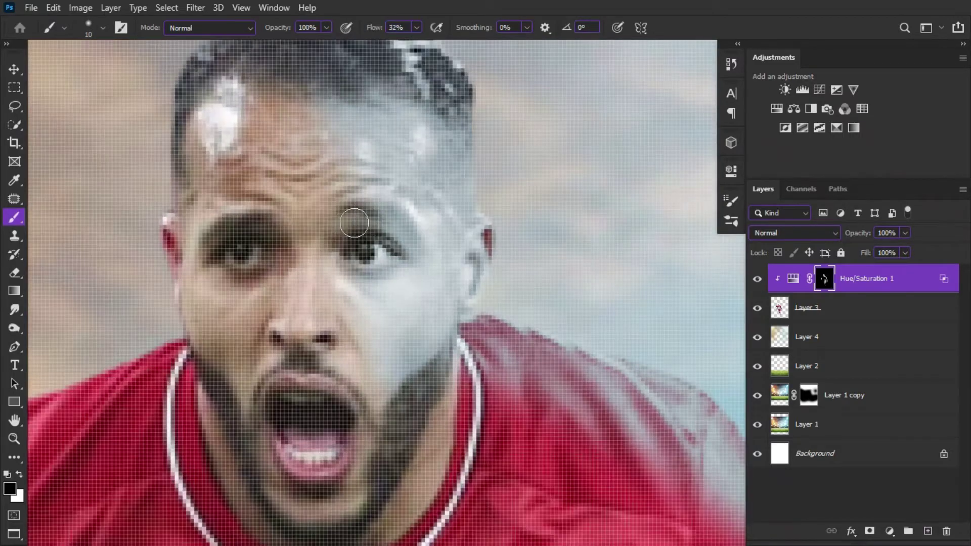
{"action": "key", "text": "bracketright"}
{"action": "key", "text": "x"}
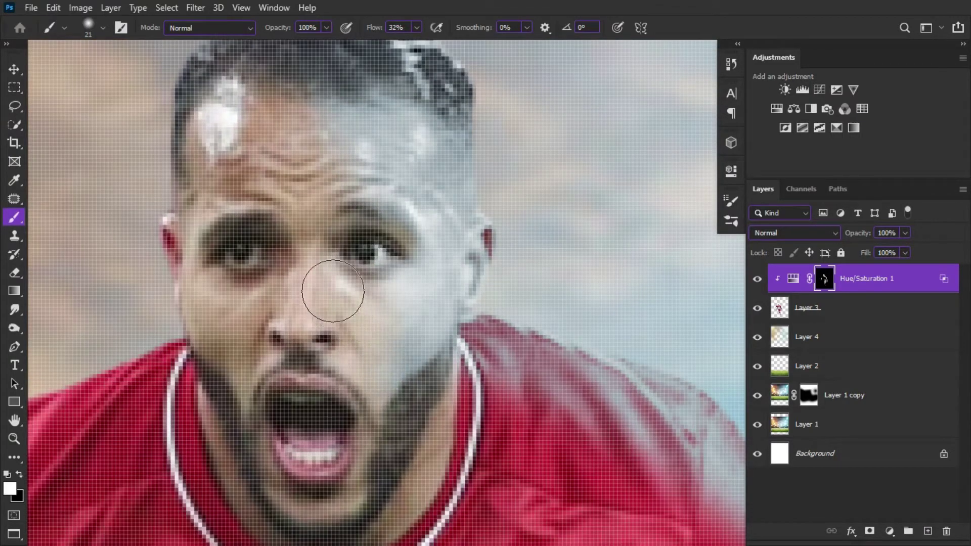
{"action": "key", "text": "bracketleft"}
{"action": "key", "text": "x"}
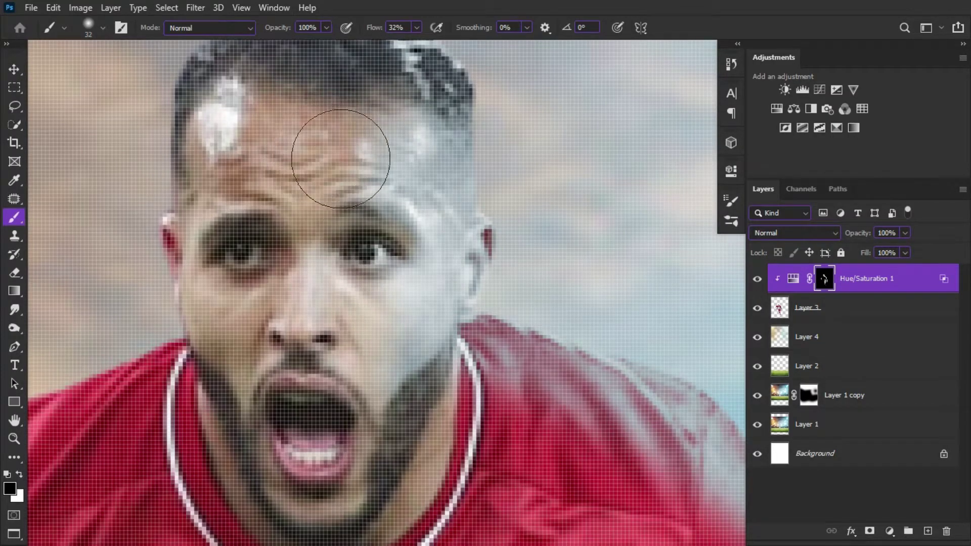
{"action": "key", "text": "x"}
{"action": "scroll", "coordinate": [435, 197], "scroll_direction": "down", "scroll_amount": 1}
{"action": "scroll", "coordinate": [521, 203], "scroll_direction": "down", "scroll_amount": 1}
{"action": "scroll", "coordinate": [545, 236], "scroll_direction": "down", "scroll_amount": 2}
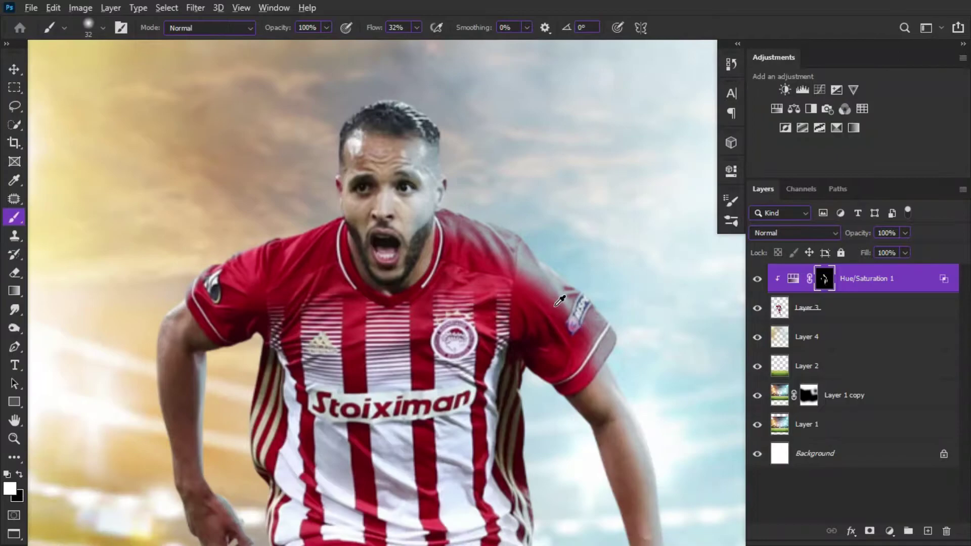
{"action": "scroll", "coordinate": [507, 244], "scroll_direction": "up", "scroll_amount": 3}
Step: Paint white to reveal the Hue/Saturation adjustment on the player's shoulder
{"action": "left_click_drag", "start_coordinate": [529, 293], "coordinate": [314, 150]}
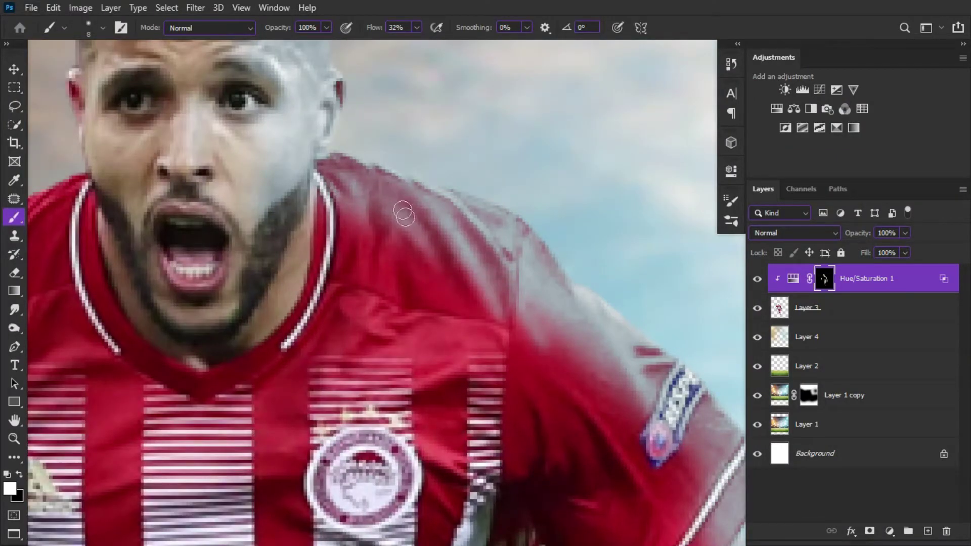
{"action": "scroll", "coordinate": [405, 164], "scroll_direction": "down", "scroll_amount": 3}
{"action": "scroll", "coordinate": [405, 164], "scroll_direction": "right", "scroll_amount": 3}
{"action": "scroll", "coordinate": [552, 358], "scroll_direction": "down", "scroll_amount": 3}
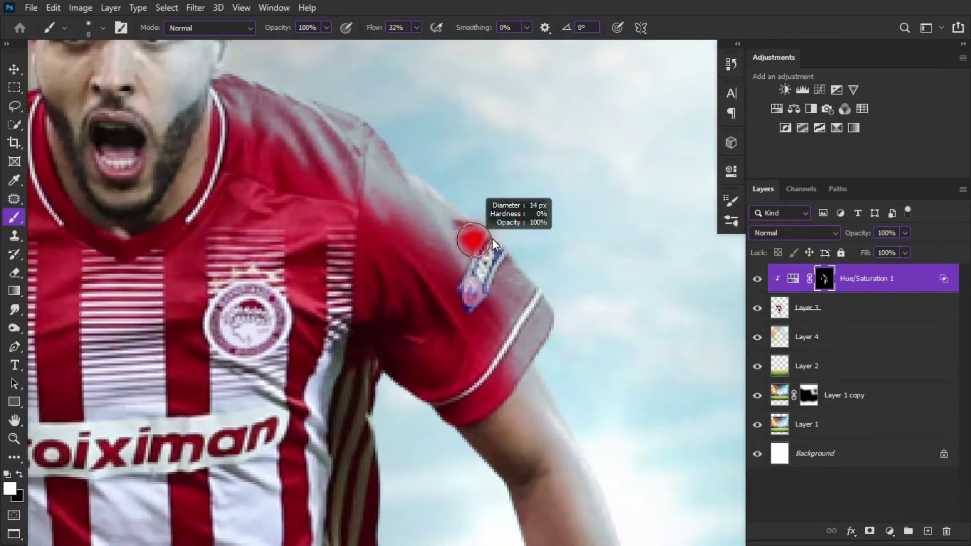
{"action": "scroll", "coordinate": [477, 218], "scroll_direction": "down", "scroll_amount": 2}
{"action": "scroll", "coordinate": [496, 349], "scroll_direction": "down", "scroll_amount": 5}
{"action": "scroll", "coordinate": [459, 360], "scroll_direction": "up", "scroll_amount": 3}
{"action": "scroll", "coordinate": [459, 360], "scroll_direction": "up", "scroll_amount": 3}
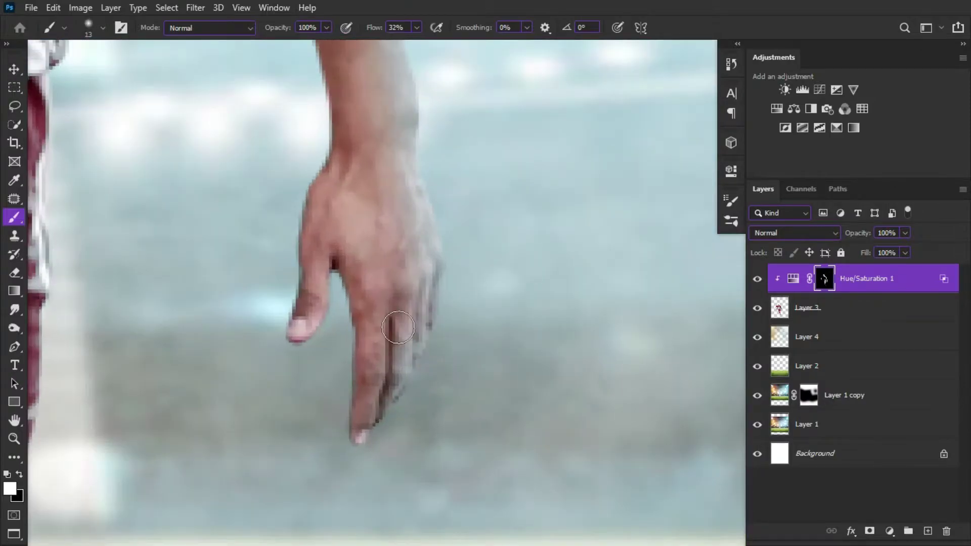
{"action": "scroll", "coordinate": [379, 418], "scroll_direction": "down", "scroll_amount": 3}
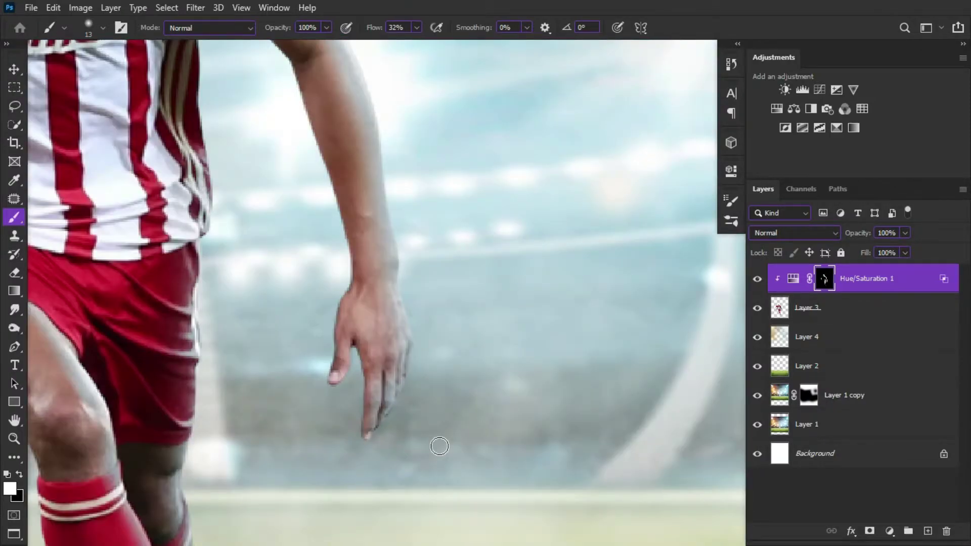
{"action": "scroll", "coordinate": [439, 446], "scroll_direction": "up", "scroll_amount": 1}
{"action": "scroll", "coordinate": [204, 305], "scroll_direction": "down", "scroll_amount": 1}
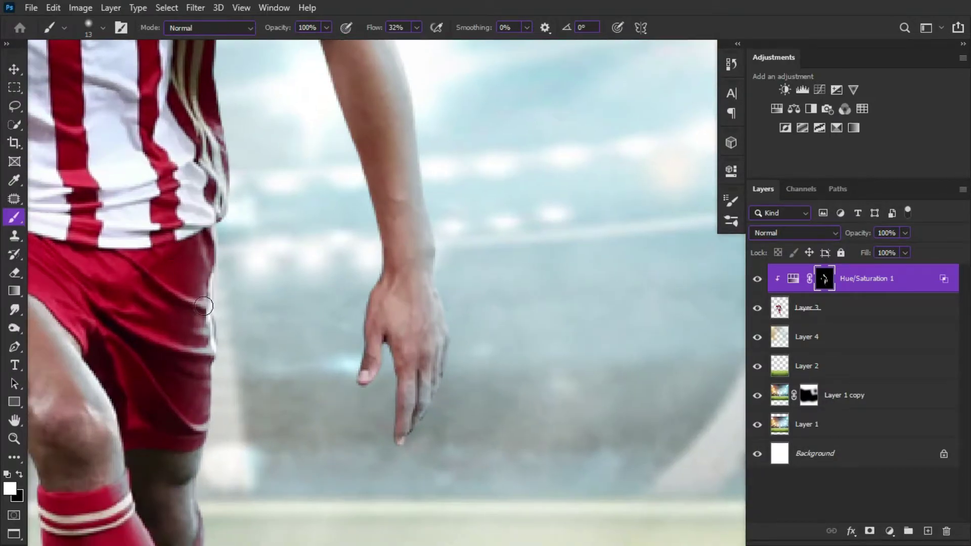
Step: Enlarge the brush, view the whole jersey and grass, and duplicate Hue/Saturation 1
{"action": "key", "text": "bracketright"}
{"action": "key", "text": "bracketright"}
{"action": "scroll", "coordinate": [206, 395], "scroll_direction": "down", "scroll_amount": 2}
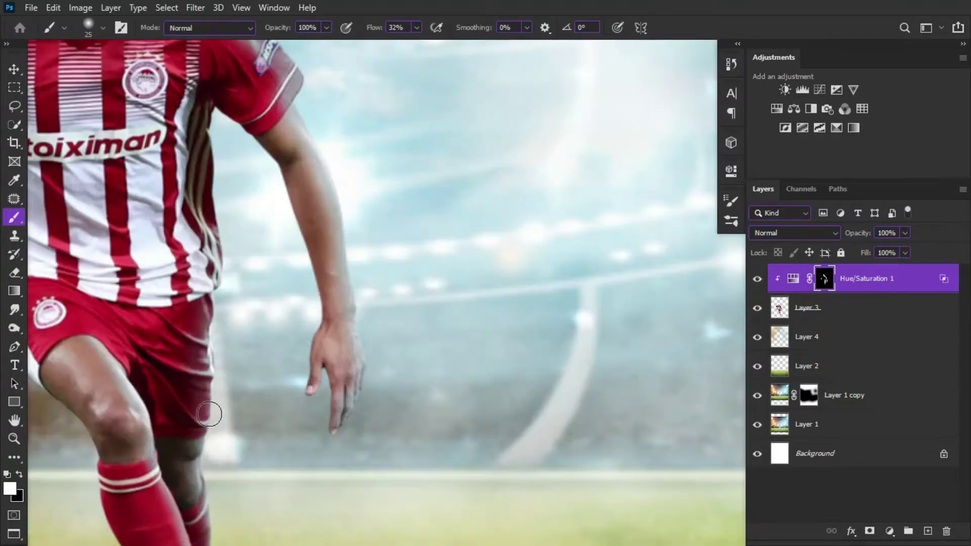
{"action": "left_click_drag", "start_coordinate": [206, 411], "coordinate": [227, 318]}
{"action": "scroll", "coordinate": [223, 390], "scroll_direction": "down", "scroll_amount": 3}
{"action": "scroll", "coordinate": [329, 364], "scroll_direction": "down", "scroll_amount": 1}
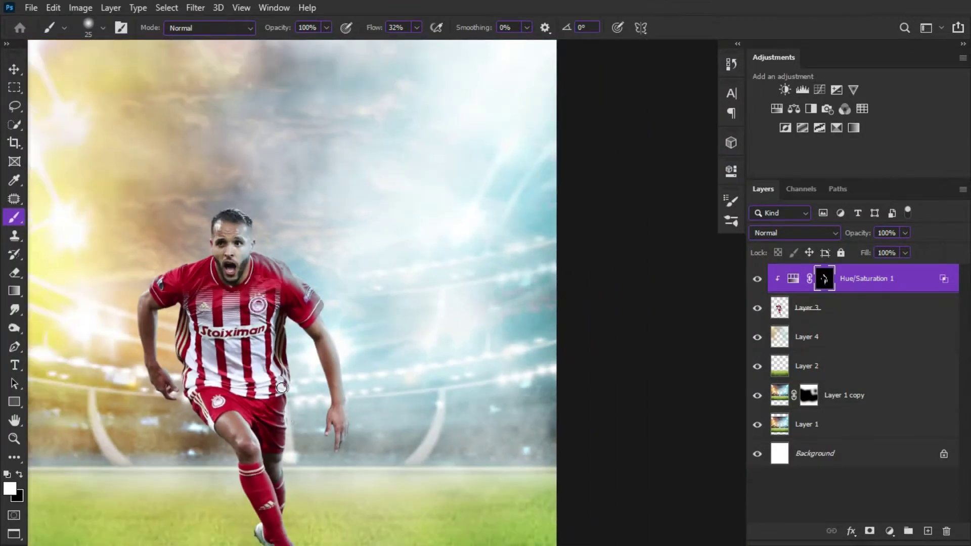
{"action": "scroll", "coordinate": [430, 340], "scroll_direction": "down", "scroll_amount": 1}
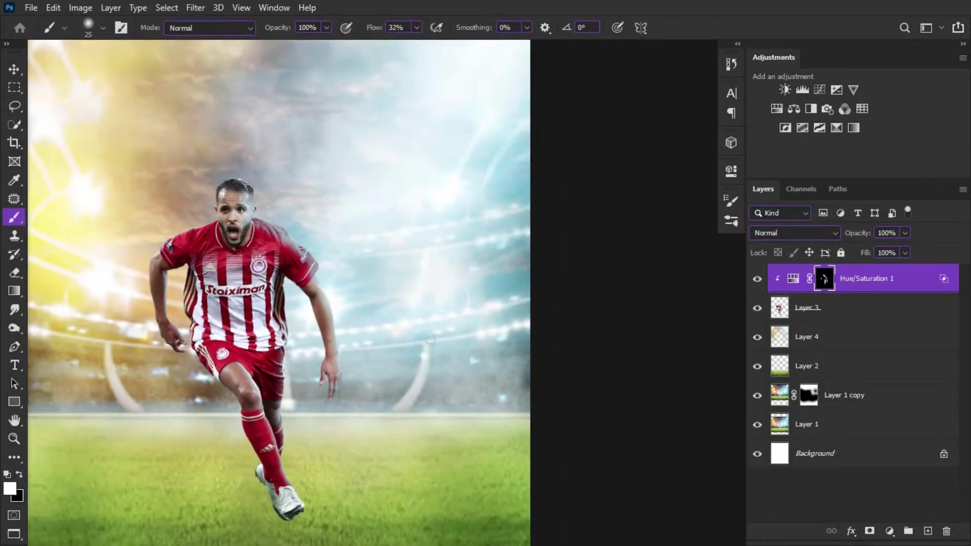
{"action": "key", "text": "ctrl+j"}
Step: Clip the copy to the layer below, fill its mask black, and try Overlay blending
{"action": "left_click", "coordinate": [861, 287], "text": "alt"}
{"action": "key", "text": "ctrl+BackSpace"}
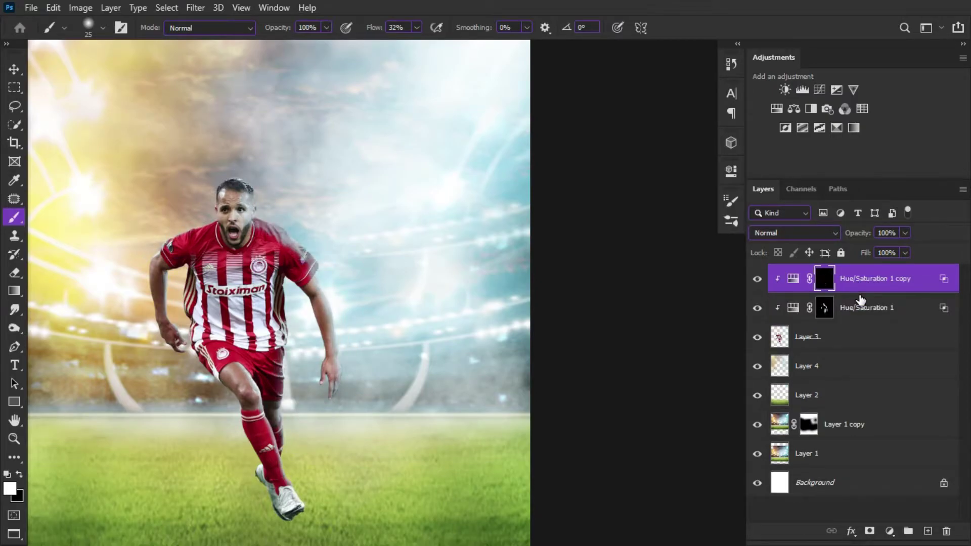
{"action": "left_click", "coordinate": [799, 232]}
{"action": "left_click", "coordinate": [787, 334]}
{"action": "scroll", "coordinate": [269, 213], "scroll_direction": "up", "scroll_amount": 3}
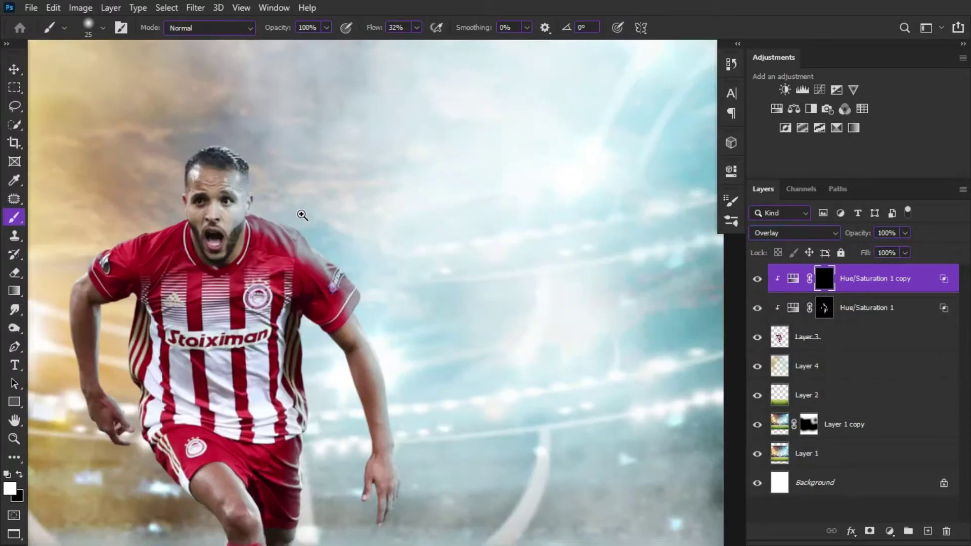
{"action": "scroll", "coordinate": [303, 212], "scroll_direction": "up", "scroll_amount": 2}
{"action": "left_click_drag", "start_coordinate": [439, 350], "coordinate": [394, 226]}
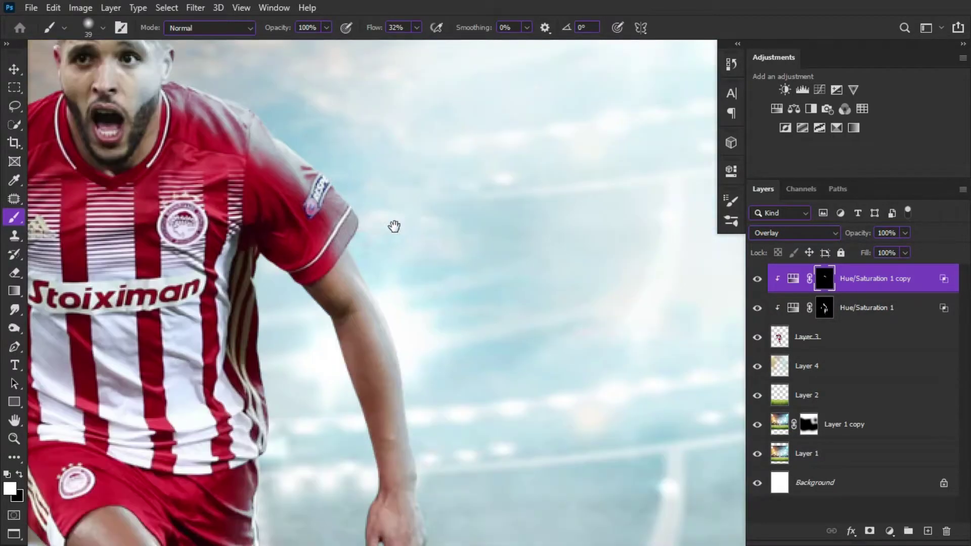
{"action": "scroll", "coordinate": [384, 374], "scroll_direction": "down", "scroll_amount": 2}
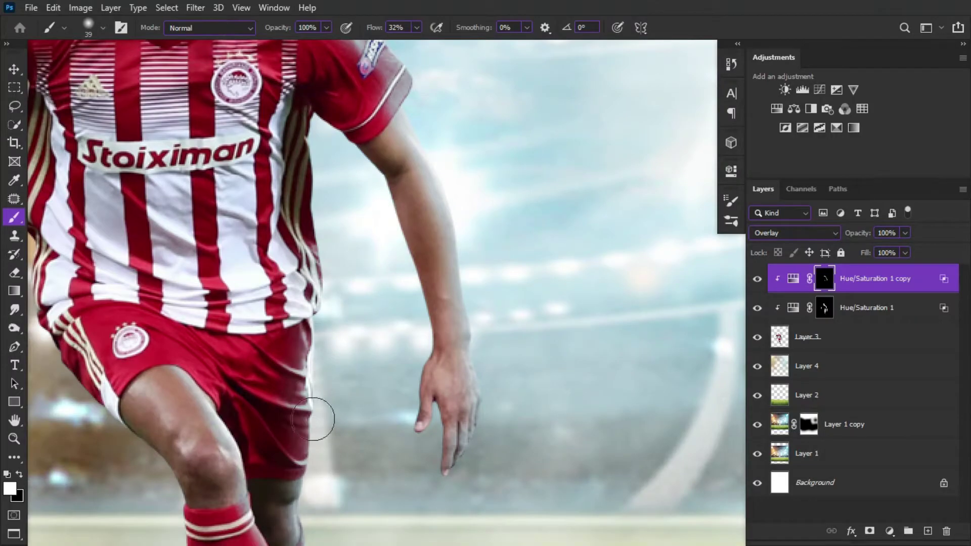
{"action": "scroll", "coordinate": [334, 374], "scroll_direction": "down", "scroll_amount": 2}
Step: Return the copy to Normal blending and shrink the brush to 23 px
{"action": "left_click", "coordinate": [794, 232]}
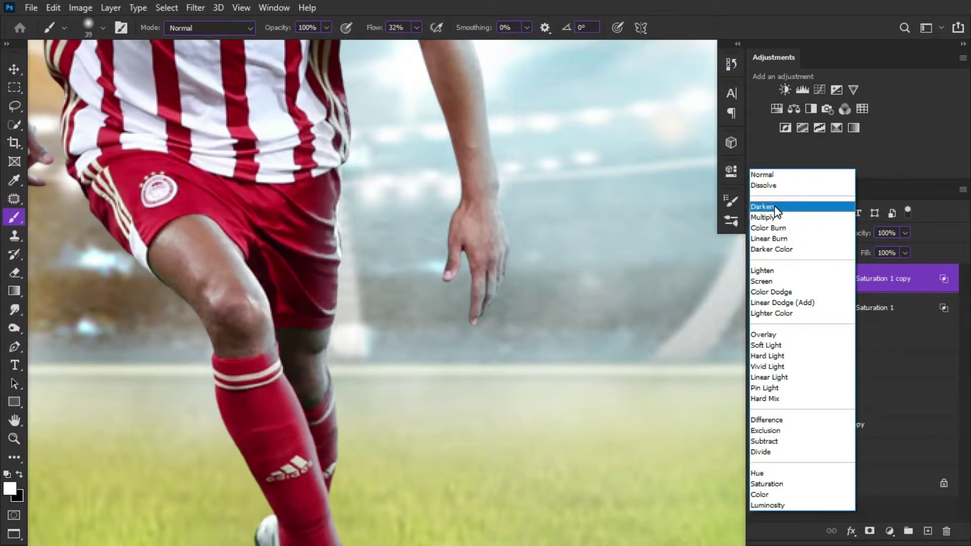
{"action": "left_click", "coordinate": [778, 346]}
{"action": "scroll", "coordinate": [379, 206], "scroll_direction": "down", "scroll_amount": 2}
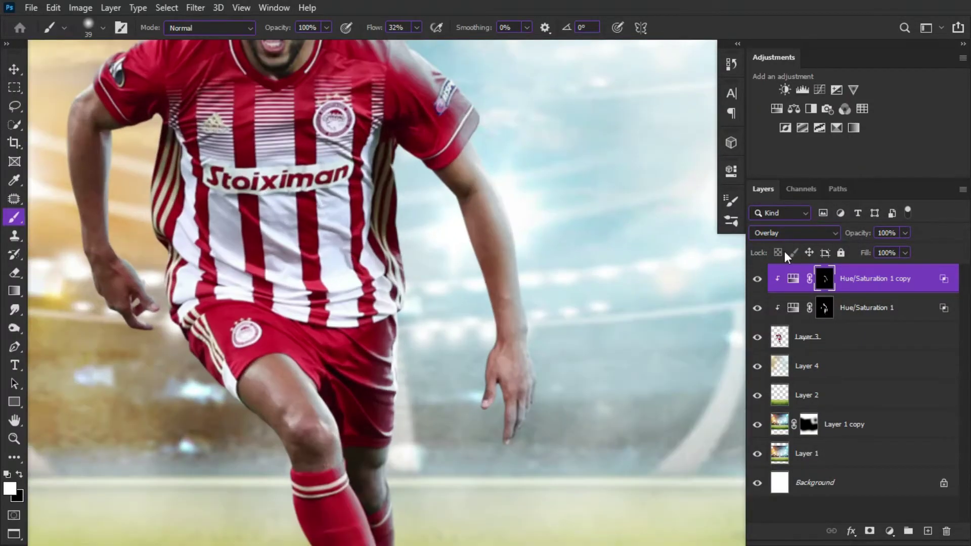
{"action": "left_click", "coordinate": [789, 232]}
{"action": "key", "text": "Escape"}
{"action": "scroll", "coordinate": [405, 308], "scroll_direction": "up", "scroll_amount": 1}
{"action": "scroll", "coordinate": [420, 299], "scroll_direction": "up", "scroll_amount": 1}
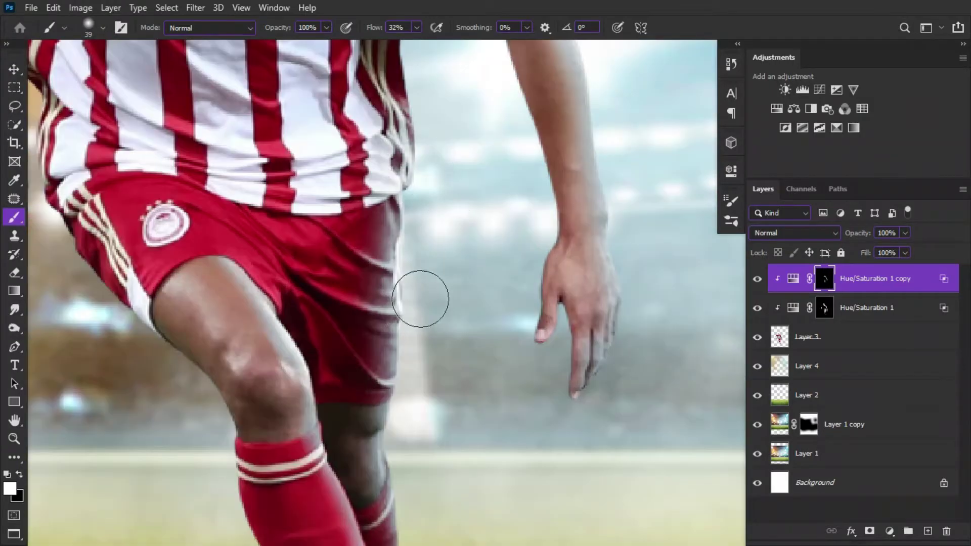
{"action": "scroll", "coordinate": [417, 429], "scroll_direction": "down", "scroll_amount": 2}
{"action": "left_click_drag", "start_coordinate": [405, 302], "coordinate": [401, 304]}
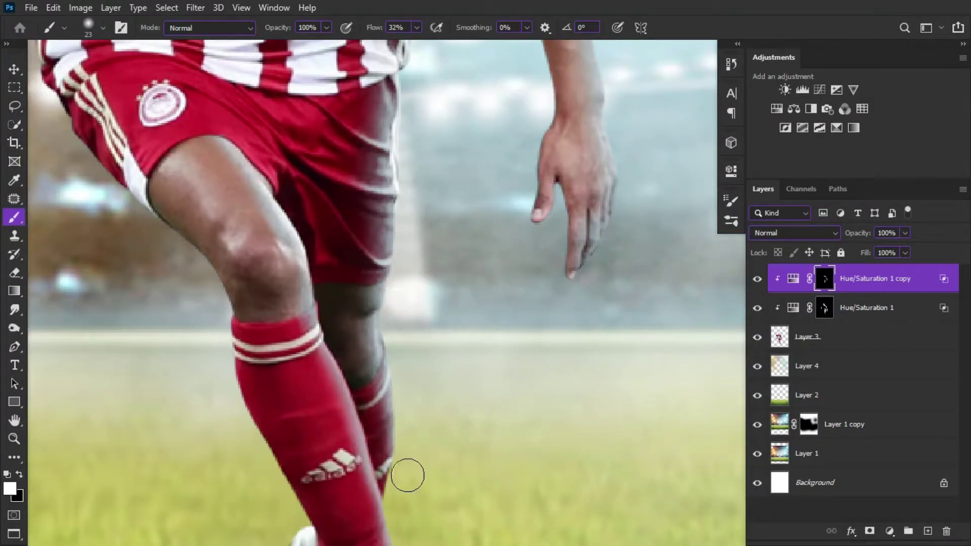
{"action": "scroll", "coordinate": [409, 180], "scroll_direction": "up", "scroll_amount": 2}
{"action": "left_click_drag", "start_coordinate": [410, 181], "coordinate": [399, 291]}
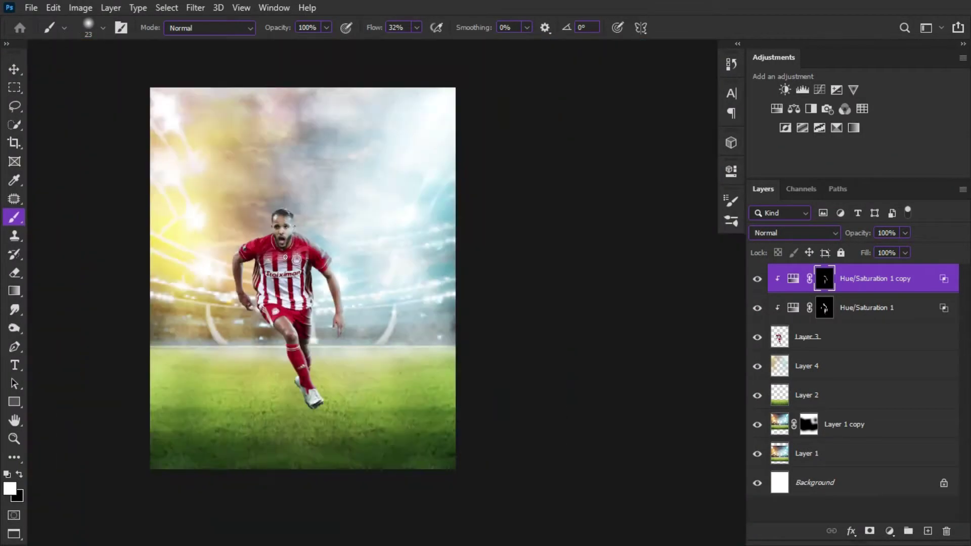
Step: Toggle the Hue/Saturation 1 copy off and on to compare its effect
{"action": "left_click", "coordinate": [757, 278]}
{"action": "scroll", "coordinate": [435, 206], "scroll_direction": "up", "scroll_amount": 2}
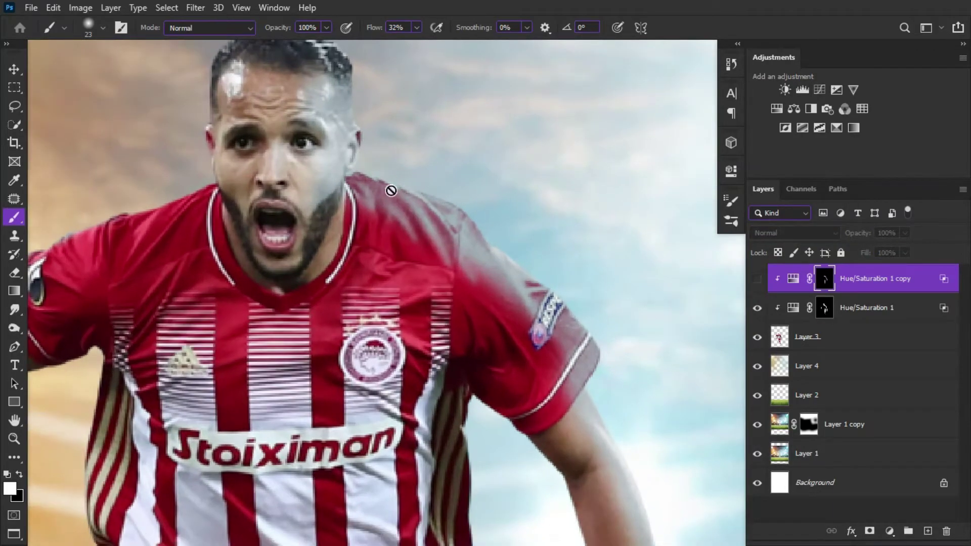
{"action": "left_click", "coordinate": [757, 279]}
{"action": "scroll", "coordinate": [435, 195], "scroll_direction": "down", "scroll_amount": 1}
{"action": "scroll", "coordinate": [449, 231], "scroll_direction": "down", "scroll_amount": 3}
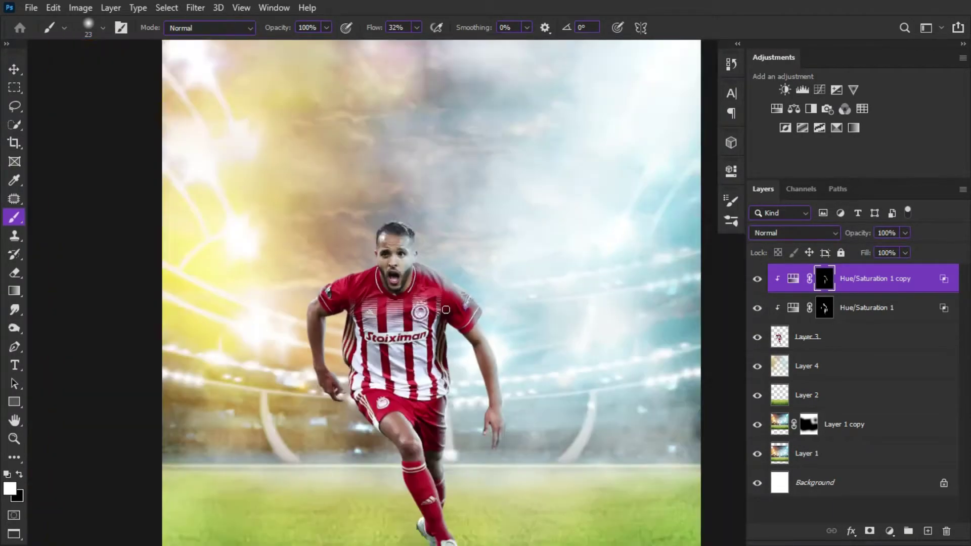
{"action": "scroll", "coordinate": [449, 231], "scroll_direction": "up", "scroll_amount": 3}
Step: Resize the soft brush for fine edge painting while zooming around the player's edges
{"action": "key", "text": "bracketright"}
{"action": "key", "text": "bracketright"}
{"action": "key", "text": "bracketright"}
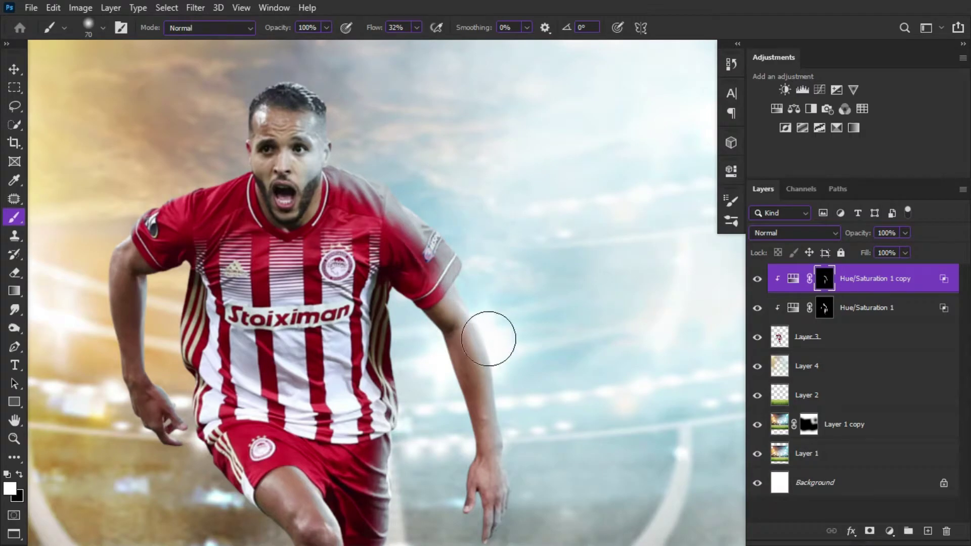
{"action": "scroll", "coordinate": [400, 289], "scroll_direction": "up", "scroll_amount": 2}
{"action": "scroll", "coordinate": [468, 288], "scroll_direction": "up", "scroll_amount": 1}
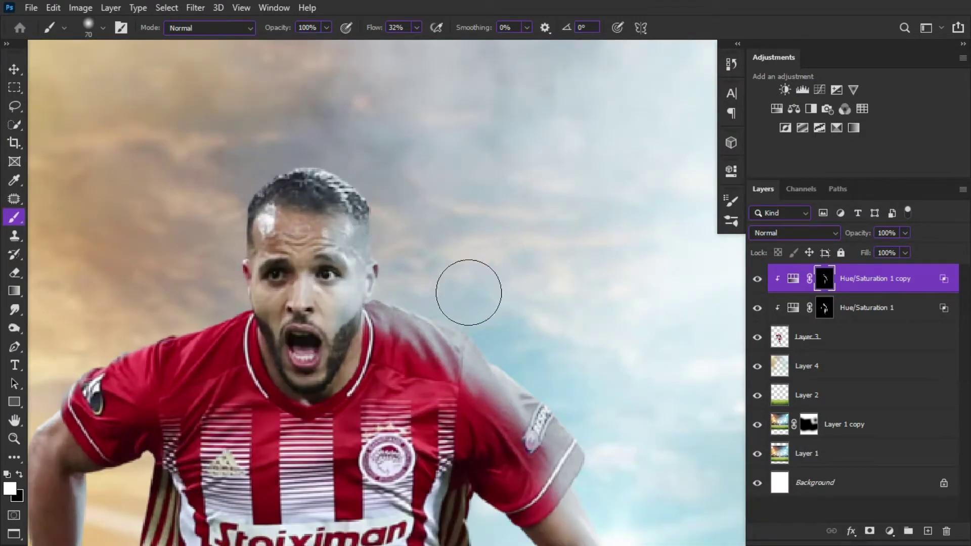
{"action": "scroll", "coordinate": [389, 382], "scroll_direction": "down", "scroll_amount": 1}
{"action": "scroll", "coordinate": [388, 382], "scroll_direction": "down", "scroll_amount": 3}
{"action": "key", "text": "bracketleft"}
{"action": "key", "text": "bracketleft"}
{"action": "scroll", "coordinate": [293, 277], "scroll_direction": "up", "scroll_amount": 4}
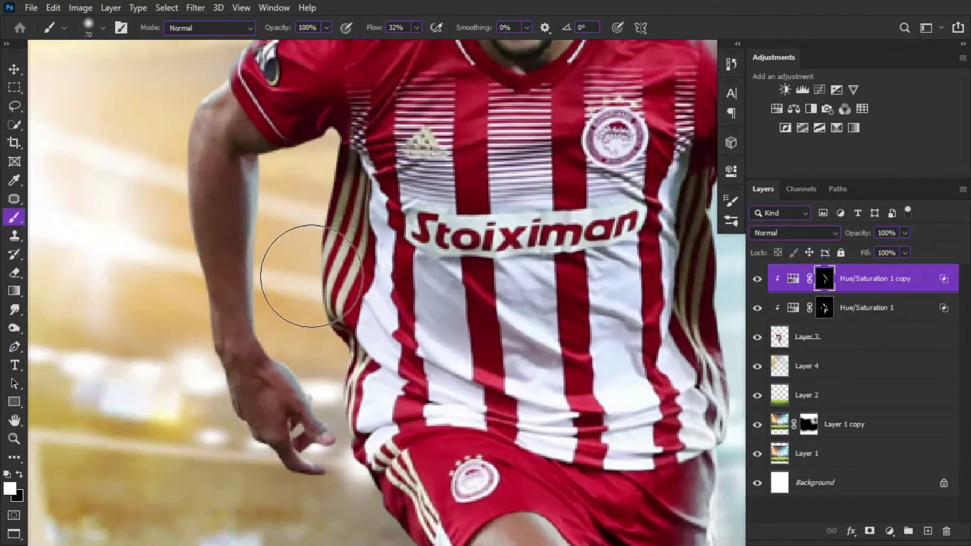
{"action": "scroll", "coordinate": [263, 207], "scroll_direction": "up", "scroll_amount": 1}
{"action": "scroll", "coordinate": [258, 172], "scroll_direction": "up", "scroll_amount": 1}
{"action": "key", "text": "bracketleft"}
{"action": "key", "text": "bracketleft"}
{"action": "key", "text": "bracketleft"}
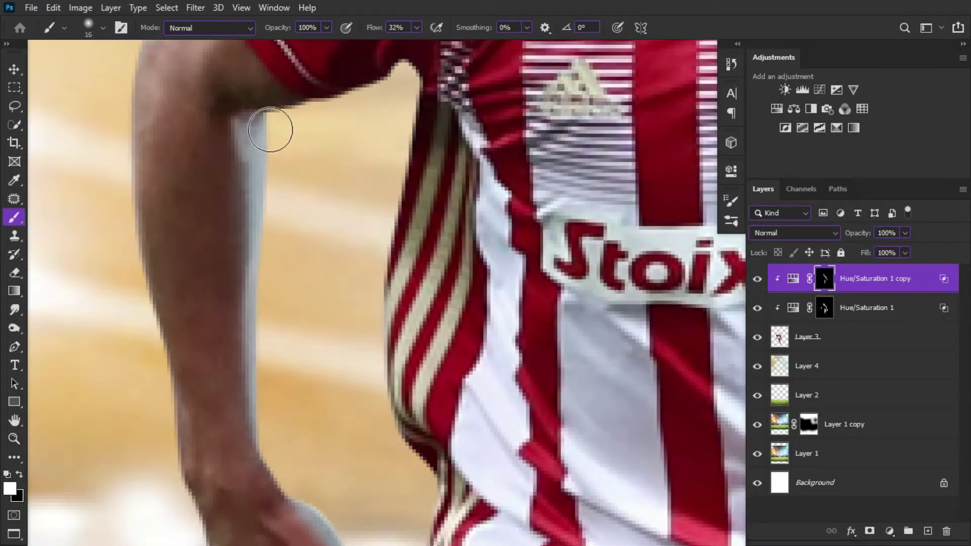
{"action": "scroll", "coordinate": [298, 283], "scroll_direction": "up", "scroll_amount": 1}
{"action": "scroll", "coordinate": [321, 436], "scroll_direction": "down", "scroll_amount": 2}
{"action": "scroll", "coordinate": [369, 289], "scroll_direction": "down", "scroll_amount": 2}
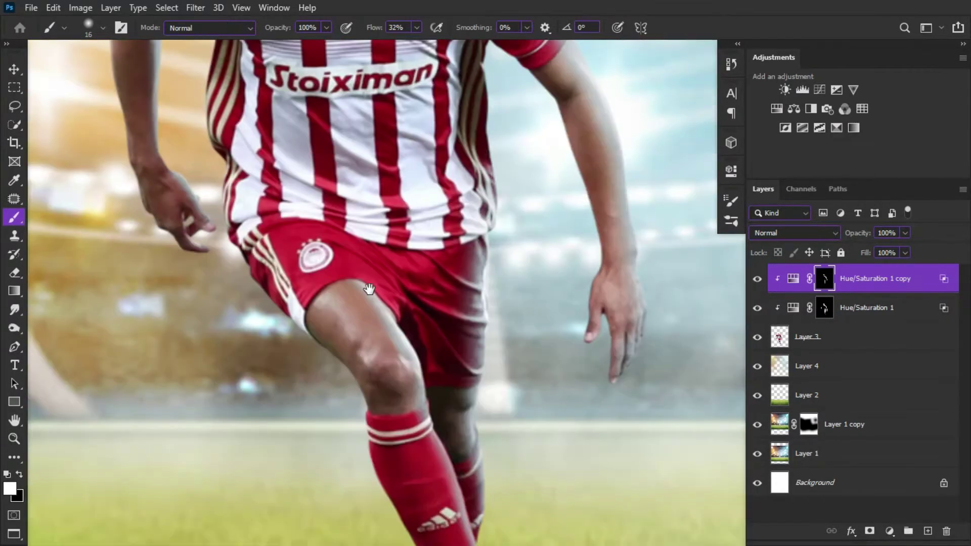
{"action": "scroll", "coordinate": [215, 258], "scroll_direction": "down", "scroll_amount": 3}
{"action": "scroll", "coordinate": [323, 314], "scroll_direction": "up", "scroll_amount": 4}
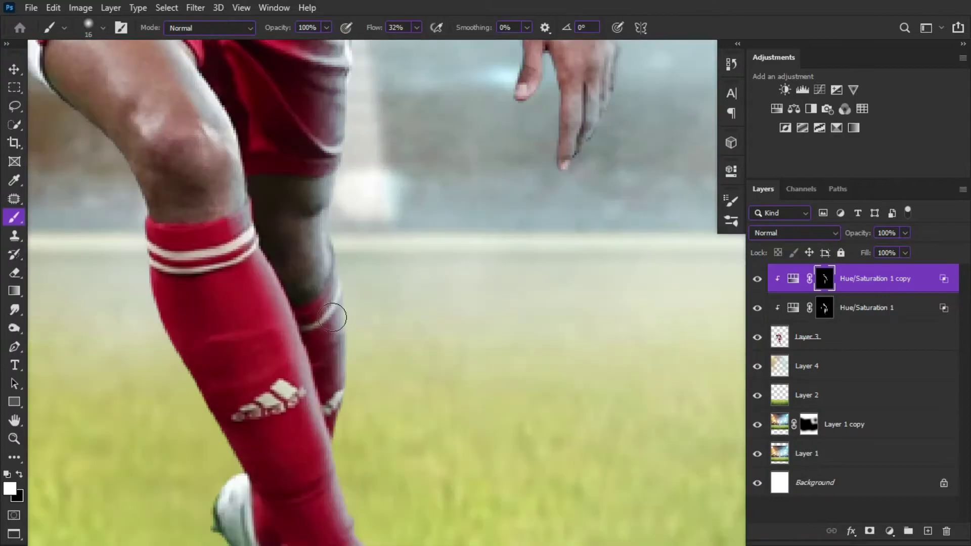
{"action": "key", "text": "bracketright"}
{"action": "scroll", "coordinate": [314, 338], "scroll_direction": "down", "scroll_amount": 1}
{"action": "scroll", "coordinate": [351, 201], "scroll_direction": "down", "scroll_amount": 1}
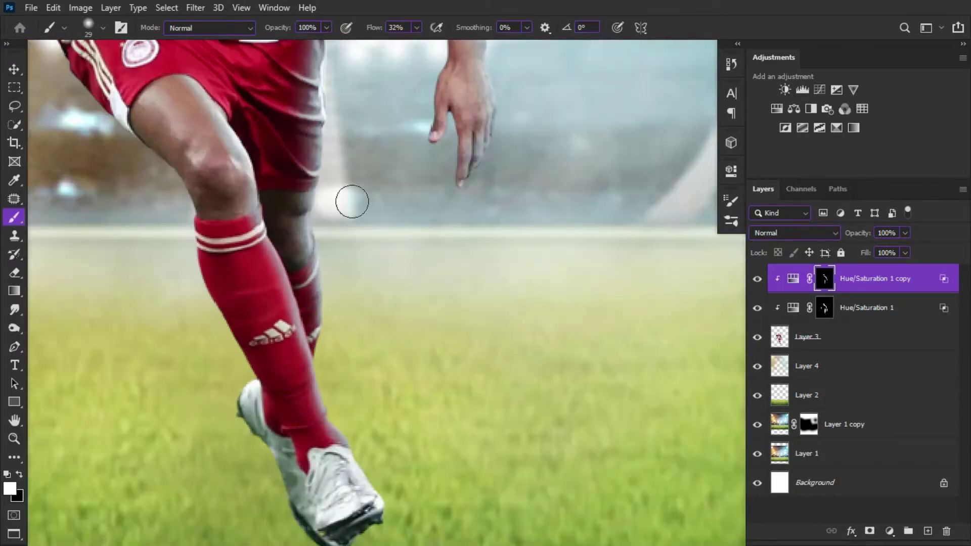
Step: Lower brush flow and paint a pale white edge light along the red sock
{"action": "left_click_drag", "start_coordinate": [377, 28], "coordinate": [363, 29]}
{"action": "mouse_move", "coordinate": [259, 211]}
{"action": "left_mouse_down"}
{"action": "mouse_move", "coordinate": [319, 389]}
{"action": "mouse_move", "coordinate": [288, 380]}
{"action": "left_mouse_up"}
{"action": "scroll", "coordinate": [328, 400], "scroll_direction": "up", "scroll_amount": 1}
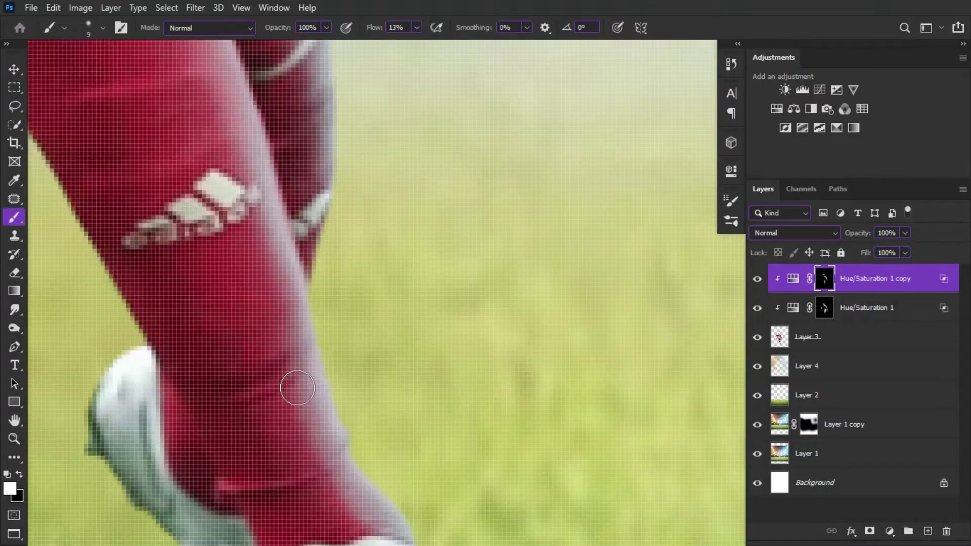
{"action": "scroll", "coordinate": [289, 380], "scroll_direction": "up", "scroll_amount": 2}
{"action": "scroll", "coordinate": [289, 379], "scroll_direction": "up", "scroll_amount": 1}
{"action": "scroll", "coordinate": [289, 380], "scroll_direction": "up", "scroll_amount": 1}
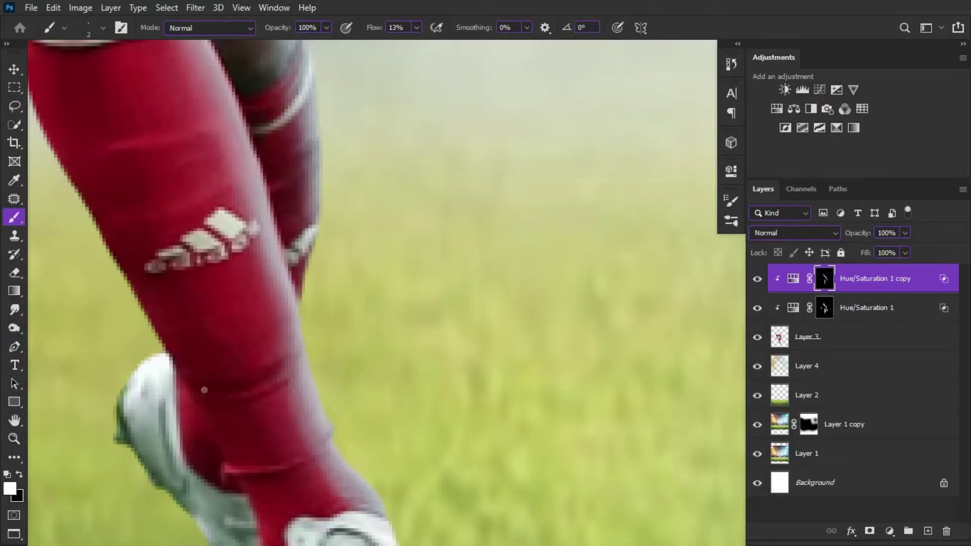
{"action": "mouse_move", "coordinate": [289, 379]}
{"action": "left_mouse_down"}
{"action": "mouse_move", "coordinate": [278, 362]}
{"action": "mouse_move", "coordinate": [288, 366]}
{"action": "left_mouse_up"}
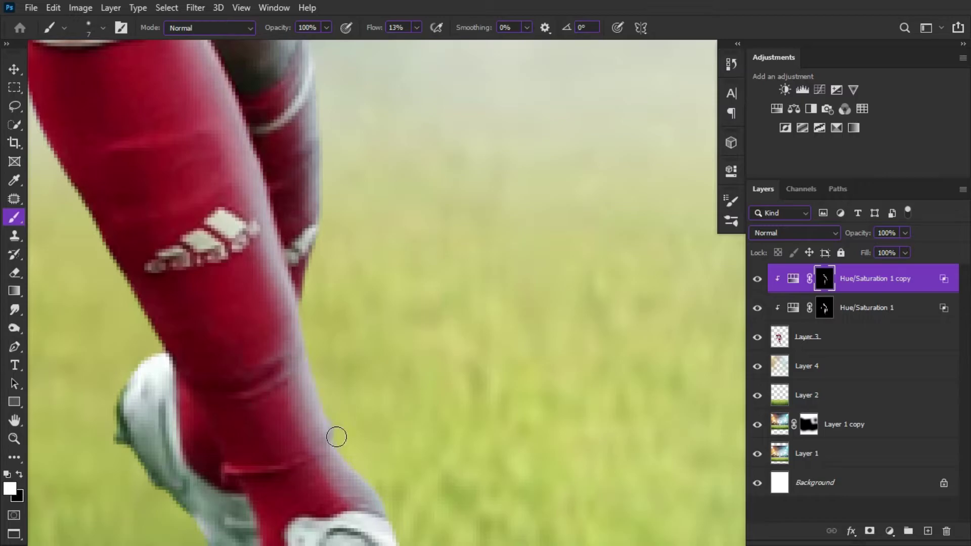
{"action": "scroll", "coordinate": [245, 245], "scroll_direction": "up", "scroll_amount": 3}
{"action": "scroll", "coordinate": [226, 302], "scroll_direction": "down", "scroll_amount": 3}
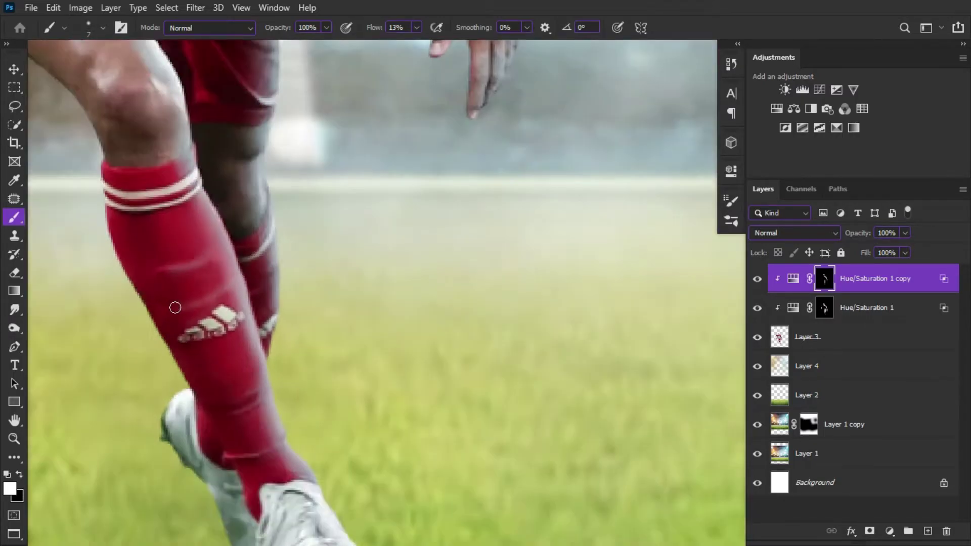
{"action": "scroll", "coordinate": [174, 305], "scroll_direction": "down", "scroll_amount": 3}
{"action": "scroll", "coordinate": [241, 274], "scroll_direction": "up", "scroll_amount": 5}
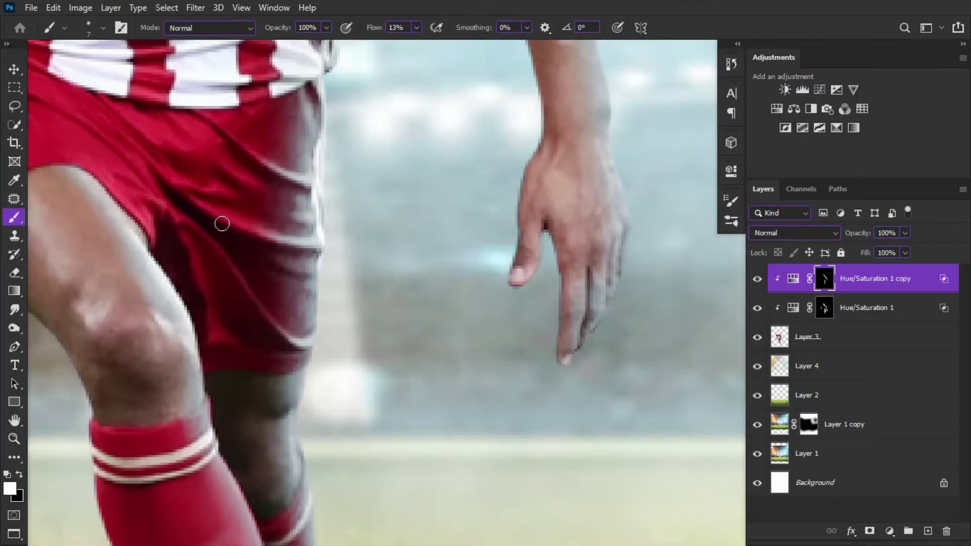
{"action": "scroll", "coordinate": [323, 334], "scroll_direction": "up", "scroll_amount": 5}
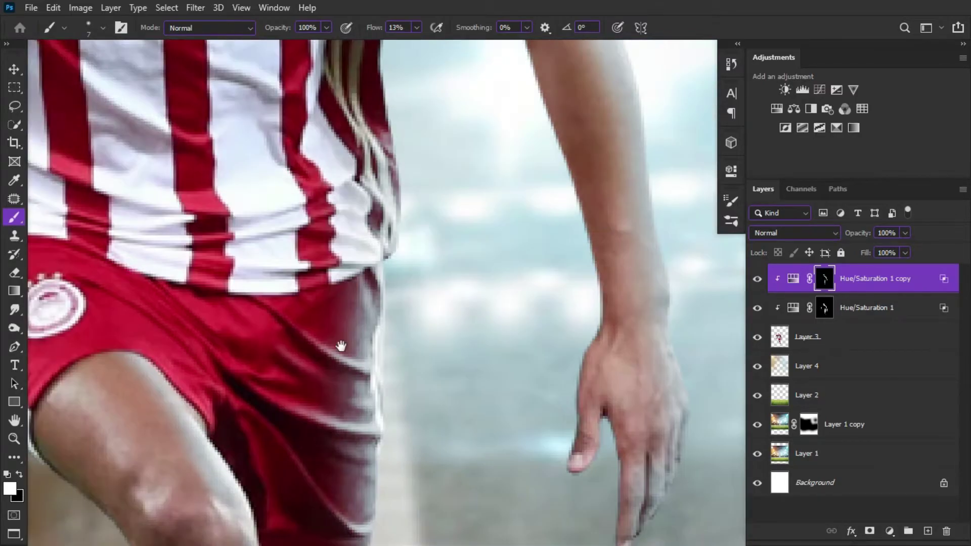
{"action": "scroll", "coordinate": [343, 339], "scroll_direction": "down", "scroll_amount": 3}
{"action": "scroll", "coordinate": [336, 177], "scroll_direction": "up", "scroll_amount": 4}
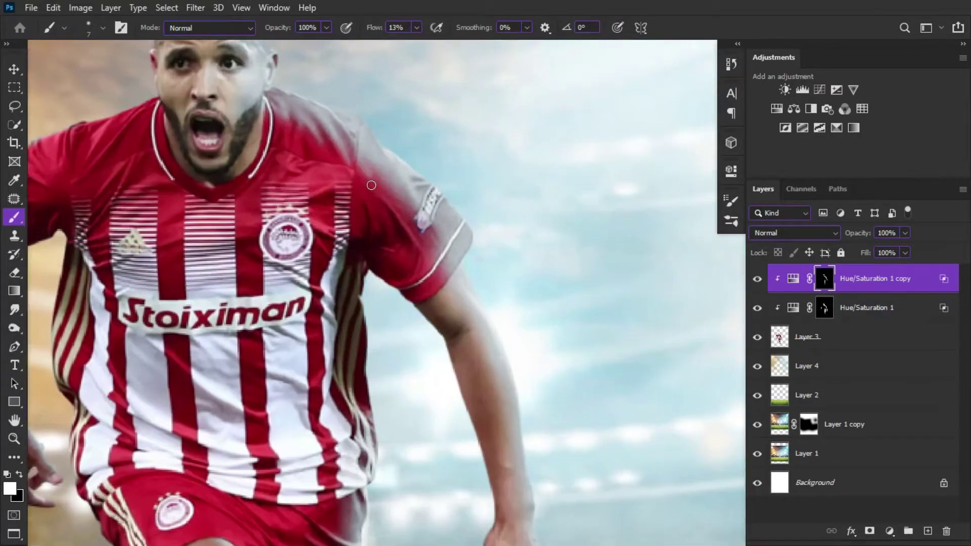
{"action": "scroll", "coordinate": [333, 168], "scroll_direction": "up", "scroll_amount": 1}
{"action": "scroll", "coordinate": [273, 106], "scroll_direction": "down", "scroll_amount": 3}
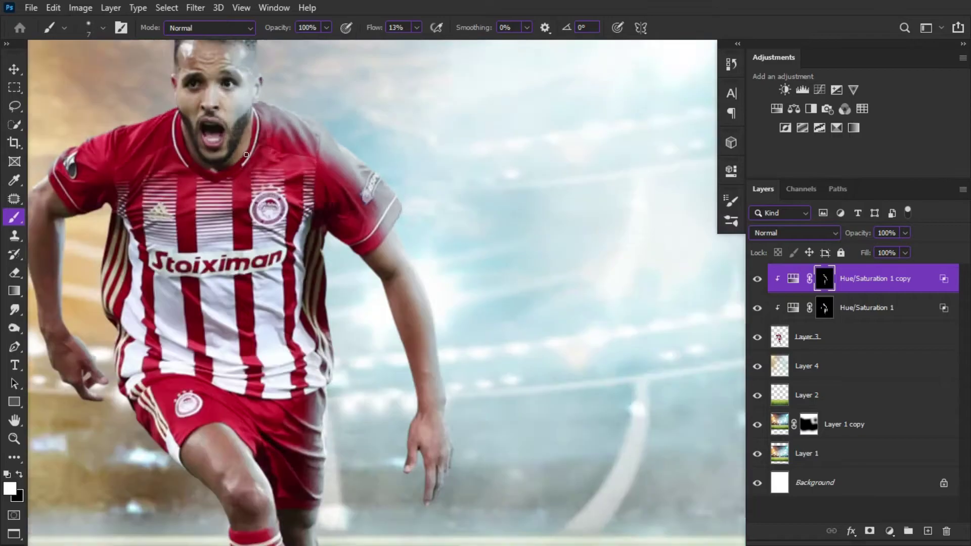
{"action": "scroll", "coordinate": [353, 245], "scroll_direction": "down", "scroll_amount": 2}
Step: Clip Hue/Saturation 2 to the player and colorize it: Hue 48, Saturation 42, Lightness +35
{"action": "scroll", "coordinate": [492, 248], "scroll_direction": "up", "scroll_amount": 3}
{"action": "left_click", "coordinate": [731, 220]}
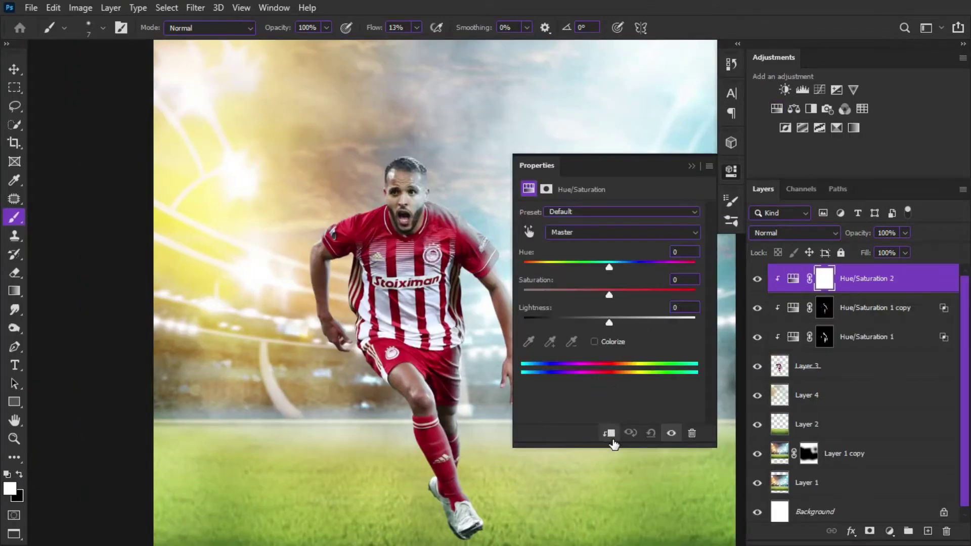
{"action": "left_click", "coordinate": [617, 341]}
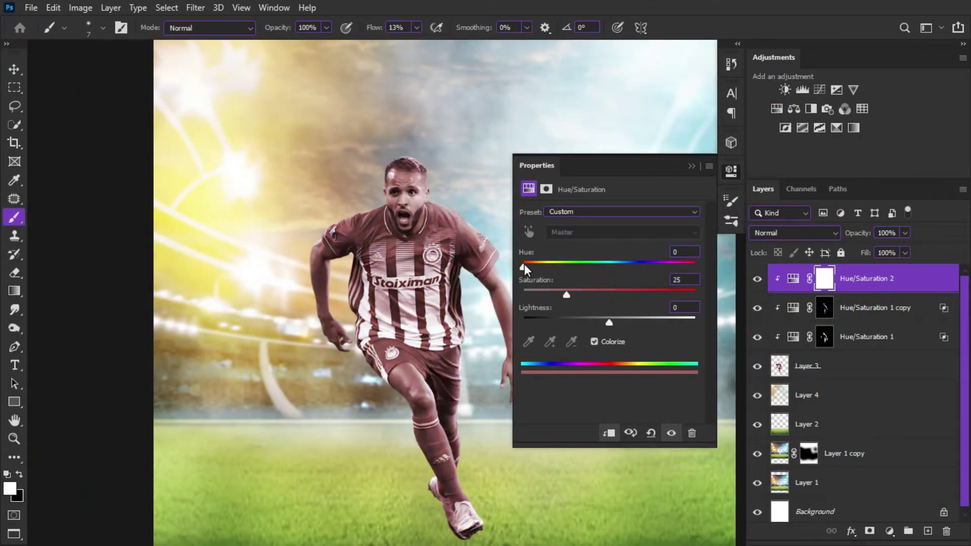
{"action": "mouse_move", "coordinate": [523, 265]}
{"action": "left_mouse_down"}
{"action": "mouse_move", "coordinate": [628, 260]}
{"action": "mouse_move", "coordinate": [530, 265]}
{"action": "mouse_move", "coordinate": [547, 263]}
{"action": "left_mouse_up"}
{"action": "mouse_move", "coordinate": [584, 294]}
{"action": "left_mouse_down"}
{"action": "mouse_move", "coordinate": [627, 290]}
{"action": "mouse_move", "coordinate": [618, 294]}
{"action": "mouse_move", "coordinate": [639, 324]}
{"action": "left_mouse_up"}
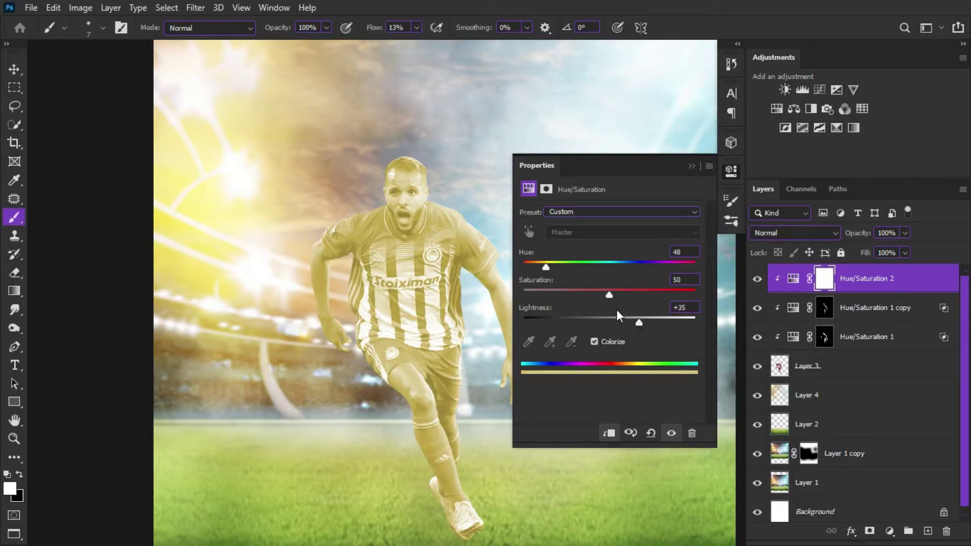
{"action": "left_click_drag", "start_coordinate": [608, 294], "coordinate": [593, 293]}
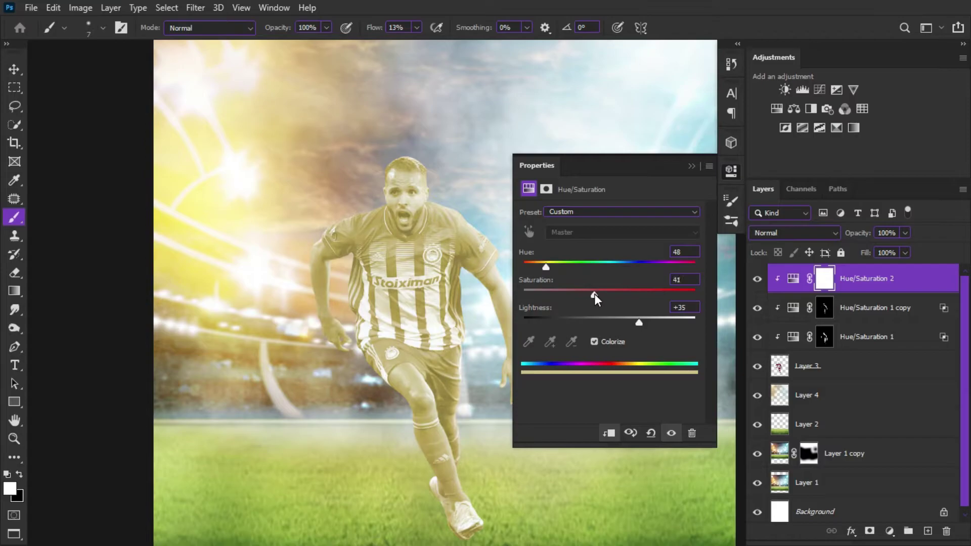
{"action": "left_click", "coordinate": [691, 165]}
Step: Invert the Hue/Saturation 2 mask and paint gold back along the shoulder edge
{"action": "key", "text": "ctrl+i"}
{"action": "scroll", "coordinate": [384, 228], "scroll_direction": "up", "scroll_amount": 3}
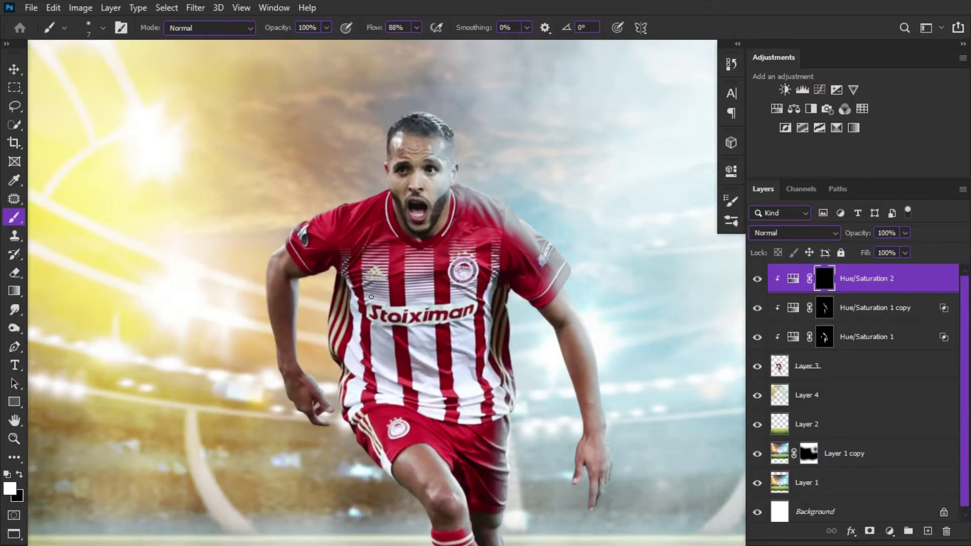
{"action": "scroll", "coordinate": [371, 297], "scroll_direction": "up", "scroll_amount": 2}
{"action": "scroll", "coordinate": [354, 253], "scroll_direction": "up", "scroll_amount": 2}
{"action": "scroll", "coordinate": [391, 209], "scroll_direction": "up", "scroll_amount": 3}
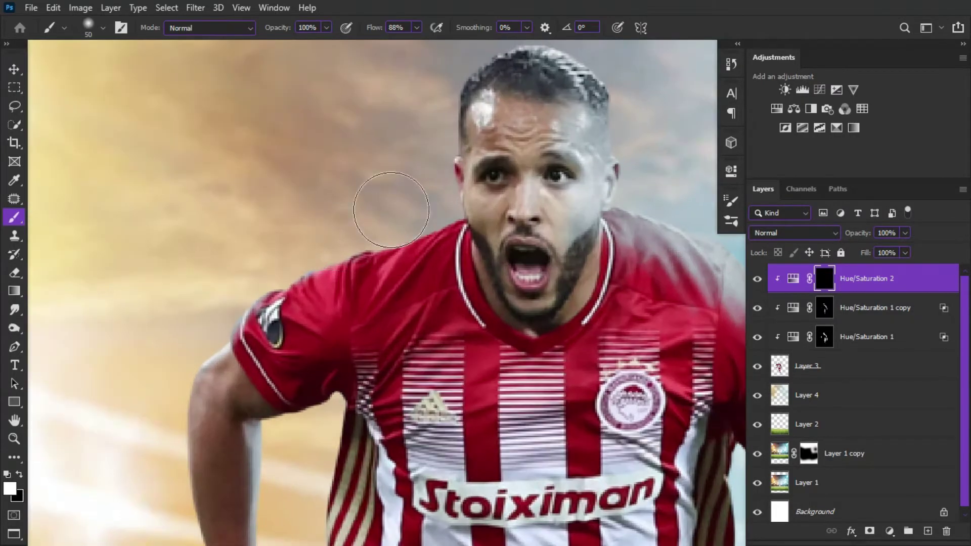
{"action": "scroll", "coordinate": [212, 282], "scroll_direction": "down", "scroll_amount": 2}
{"action": "scroll", "coordinate": [211, 283], "scroll_direction": "up", "scroll_amount": 2}
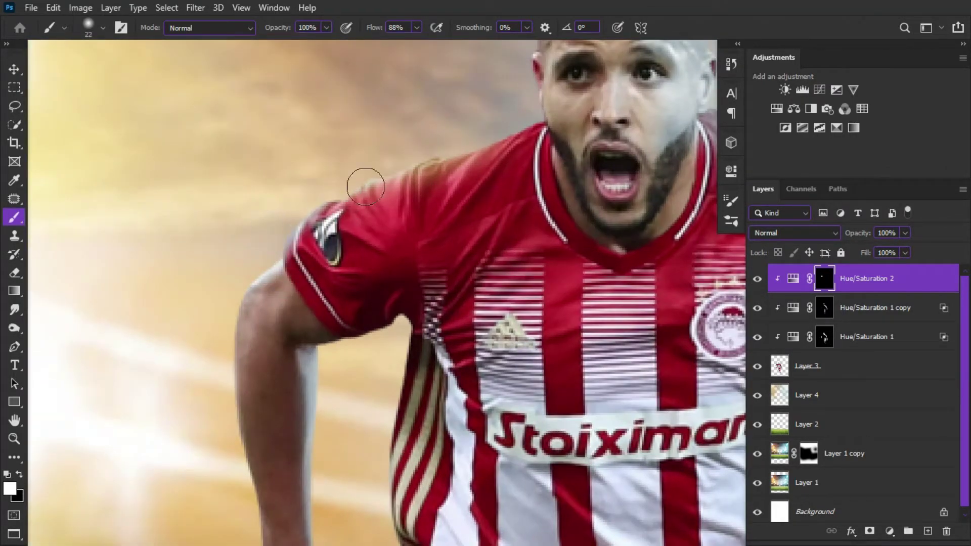
{"action": "mouse_move", "coordinate": [506, 133]}
{"action": "left_mouse_down"}
{"action": "mouse_move", "coordinate": [520, 109]}
{"action": "mouse_move", "coordinate": [392, 174]}
{"action": "left_mouse_up"}
{"action": "scroll", "coordinate": [503, 122], "scroll_direction": "down", "scroll_amount": 2}
{"action": "scroll", "coordinate": [429, 233], "scroll_direction": "up", "scroll_amount": 2}
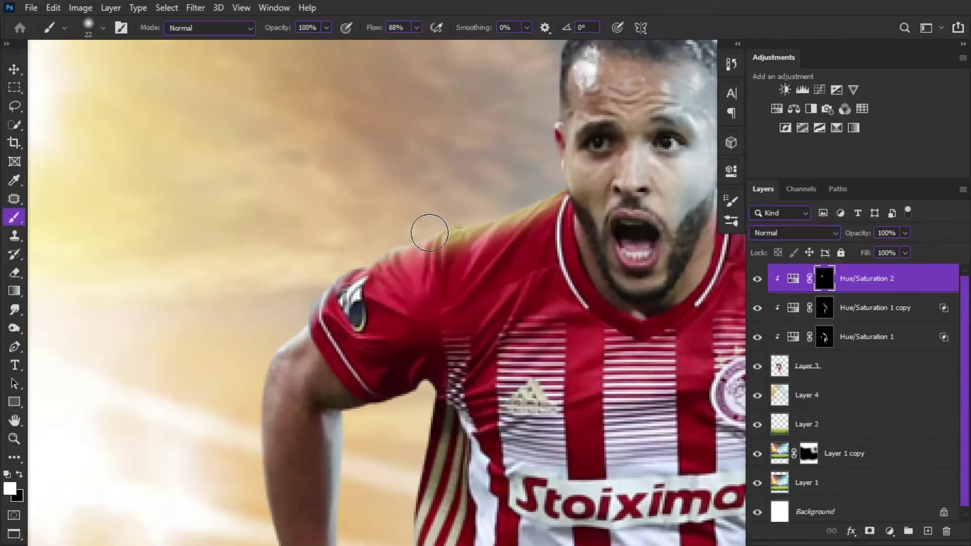
{"action": "mouse_move", "coordinate": [387, 281]}
{"action": "left_mouse_down"}
{"action": "mouse_move", "coordinate": [389, 260]}
{"action": "mouse_move", "coordinate": [342, 324]}
{"action": "mouse_move", "coordinate": [433, 271]}
{"action": "mouse_move", "coordinate": [494, 278]}
{"action": "mouse_move", "coordinate": [419, 310]}
{"action": "left_mouse_up"}
Step: Swap to black to erase excess gold and resize the brush for the arm edge
{"action": "key", "text": "x"}
{"action": "scroll", "coordinate": [394, 311], "scroll_direction": "down", "scroll_amount": 5}
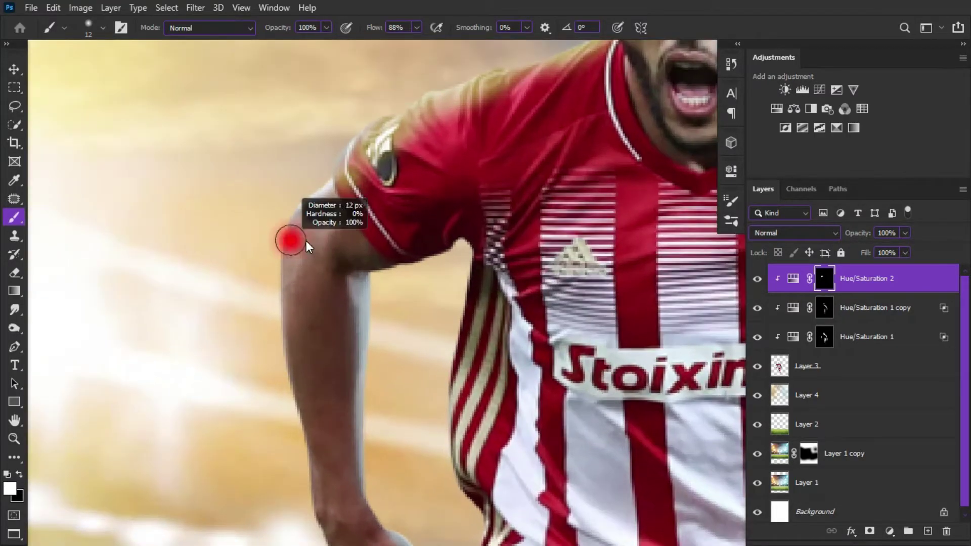
{"action": "scroll", "coordinate": [265, 249], "scroll_direction": "down", "scroll_amount": 5}
{"action": "scroll", "coordinate": [248, 188], "scroll_direction": "up", "scroll_amount": 3}
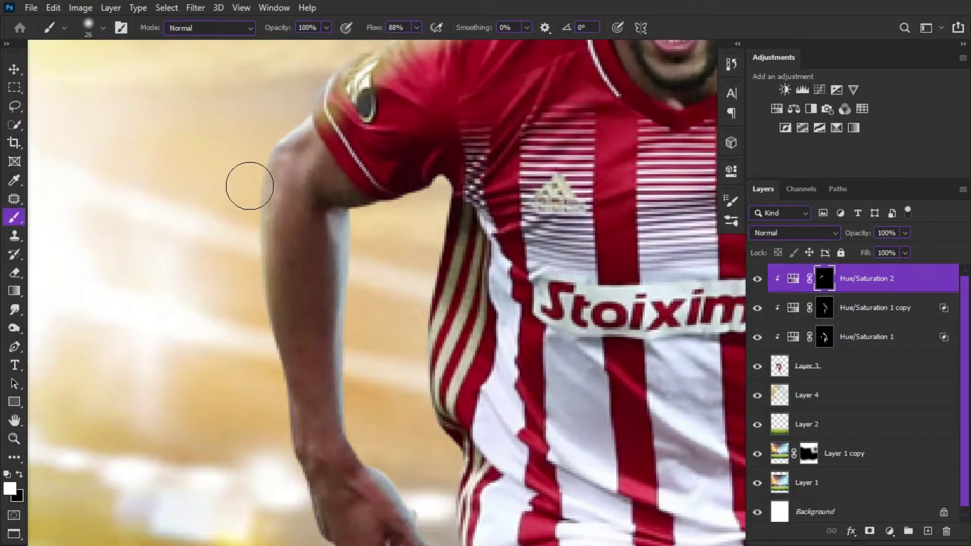
{"action": "scroll", "coordinate": [258, 364], "scroll_direction": "down", "scroll_amount": 4}
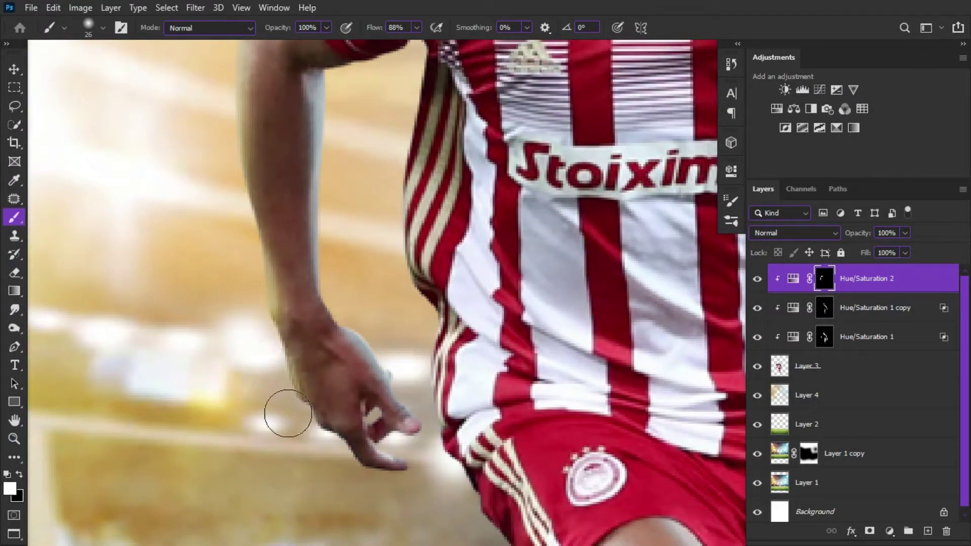
{"action": "left_click_drag", "start_coordinate": [288, 412], "coordinate": [317, 438]}
{"action": "scroll", "coordinate": [355, 472], "scroll_direction": "down", "scroll_amount": 3}
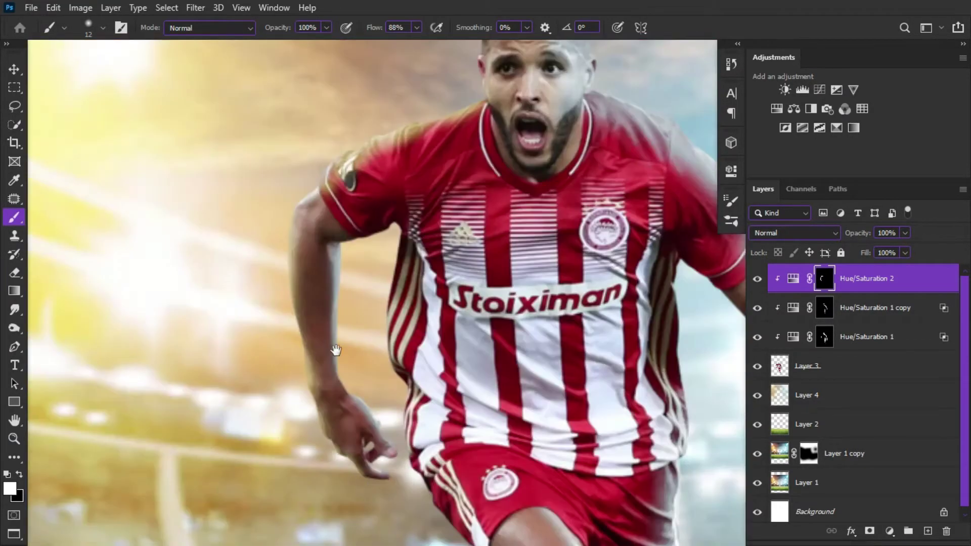
{"action": "scroll", "coordinate": [336, 351], "scroll_direction": "up", "scroll_amount": 3}
{"action": "key", "text": "bracketright"}
{"action": "scroll", "coordinate": [342, 354], "scroll_direction": "down", "scroll_amount": 3}
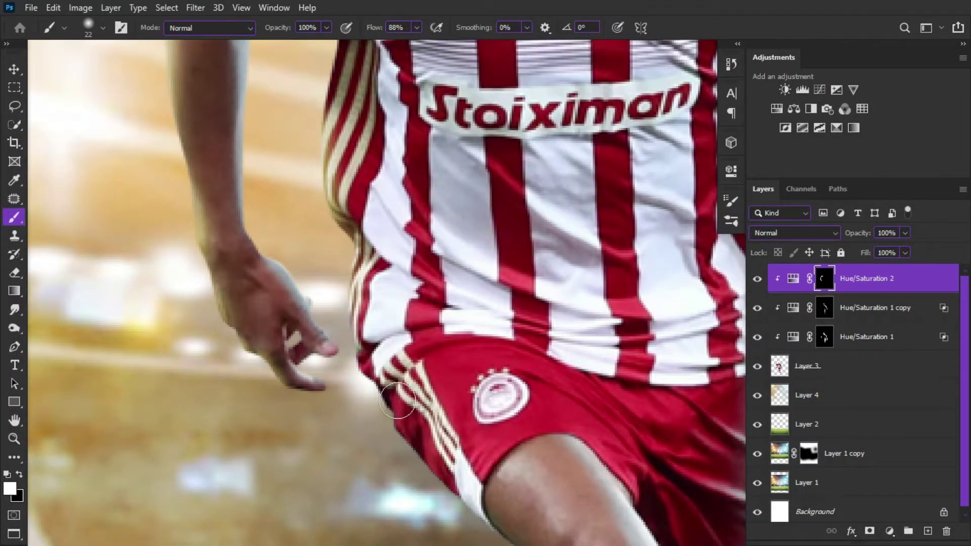
{"action": "scroll", "coordinate": [364, 332], "scroll_direction": "down", "scroll_amount": 2}
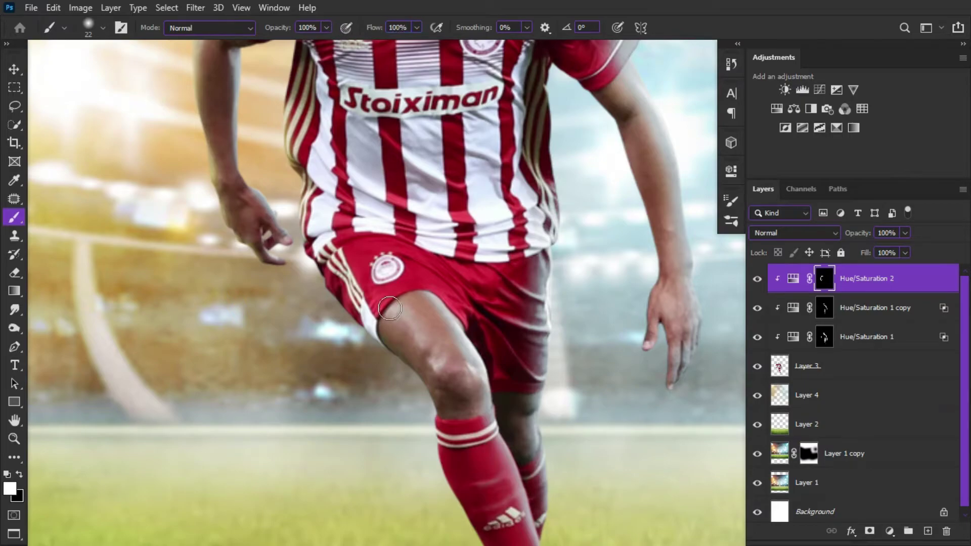
{"action": "scroll", "coordinate": [389, 308], "scroll_direction": "up", "scroll_amount": 1}
{"action": "key", "text": "bracketright"}
{"action": "key", "text": "bracketright"}
{"action": "key", "text": "bracketright"}
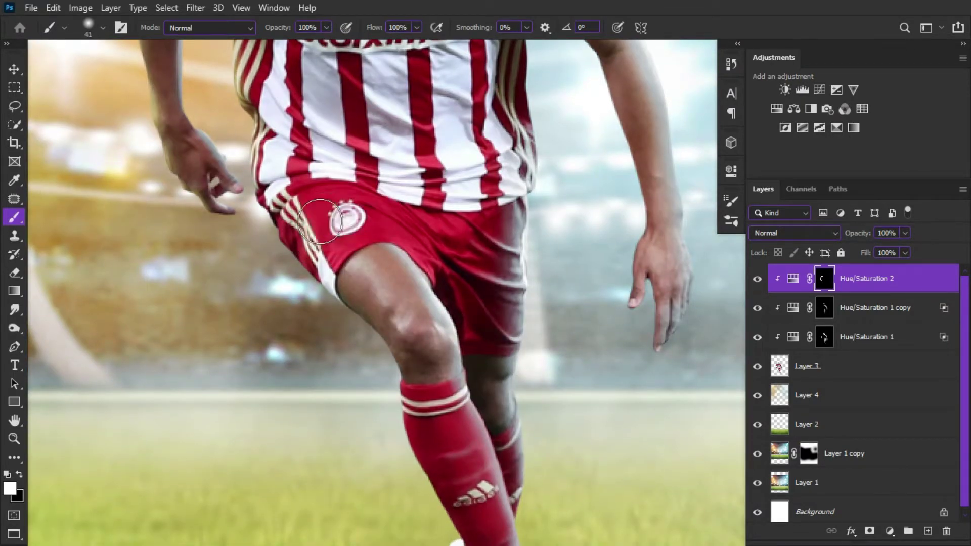
Step: Paint gold light onto the thigh and along the sock's left edge
{"action": "left_click_drag", "start_coordinate": [320, 221], "coordinate": [417, 339]}
{"action": "mouse_move", "coordinate": [418, 340]}
{"action": "left_mouse_down"}
{"action": "mouse_move", "coordinate": [368, 232]}
{"action": "mouse_move", "coordinate": [371, 352]}
{"action": "left_mouse_up"}
{"action": "scroll", "coordinate": [375, 422], "scroll_direction": "down", "scroll_amount": 5}
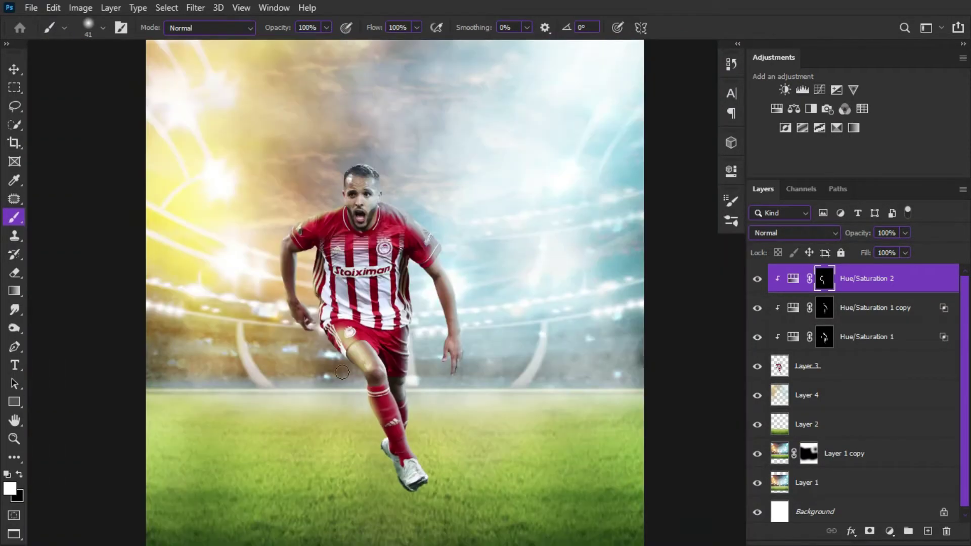
{"action": "scroll", "coordinate": [356, 213], "scroll_direction": "up", "scroll_amount": 4}
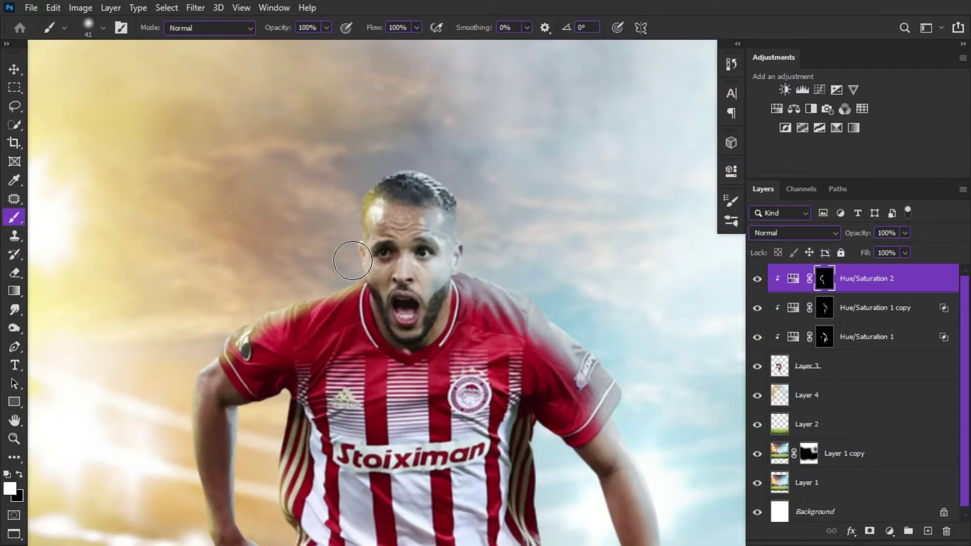
{"action": "key", "text": "bracketleft"}
{"action": "key", "text": "bracketleft"}
{"action": "scroll", "coordinate": [352, 261], "scroll_direction": "down", "scroll_amount": 2}
{"action": "scroll", "coordinate": [226, 190], "scroll_direction": "up", "scroll_amount": 2}
{"action": "scroll", "coordinate": [226, 190], "scroll_direction": "up", "scroll_amount": 2}
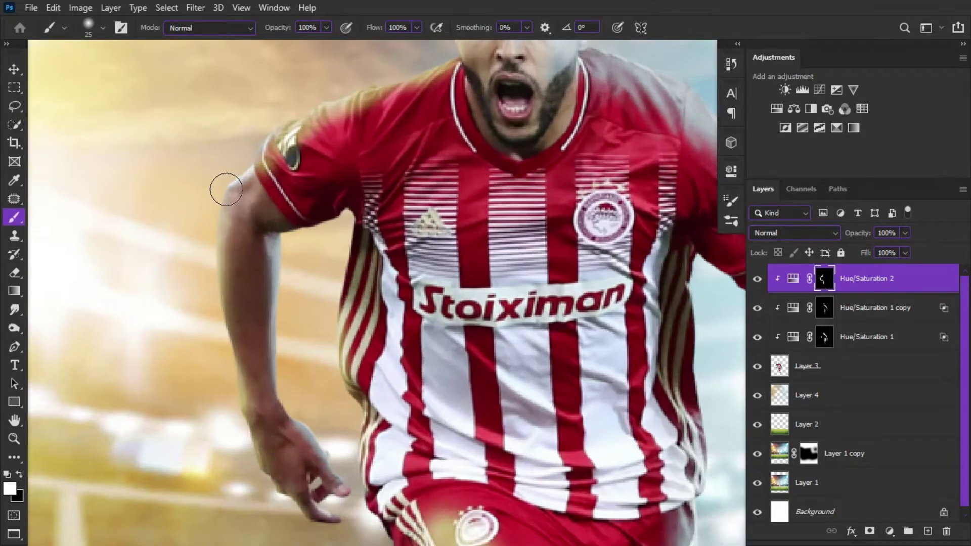
{"action": "scroll", "coordinate": [605, 325], "scroll_direction": "down", "scroll_amount": 3}
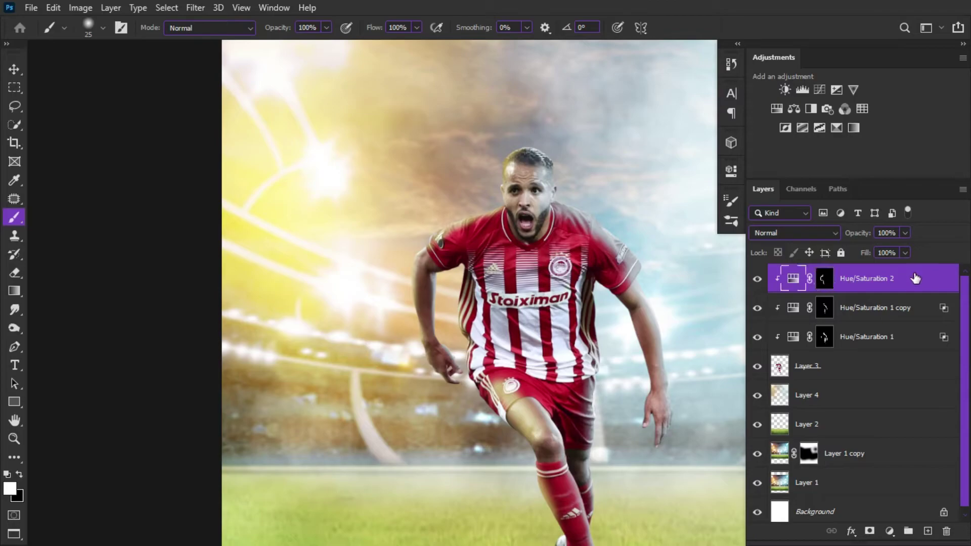
Step: In Hue/Saturation 2 Blend If, split the Underlying Layer black slider to 13/113
{"action": "double_click", "coordinate": [908, 284]}
{"action": "left_click_drag", "start_coordinate": [708, 78], "coordinate": [919, 78]}
{"action": "left_click_drag", "start_coordinate": [471, 154], "coordinate": [294, 136]}
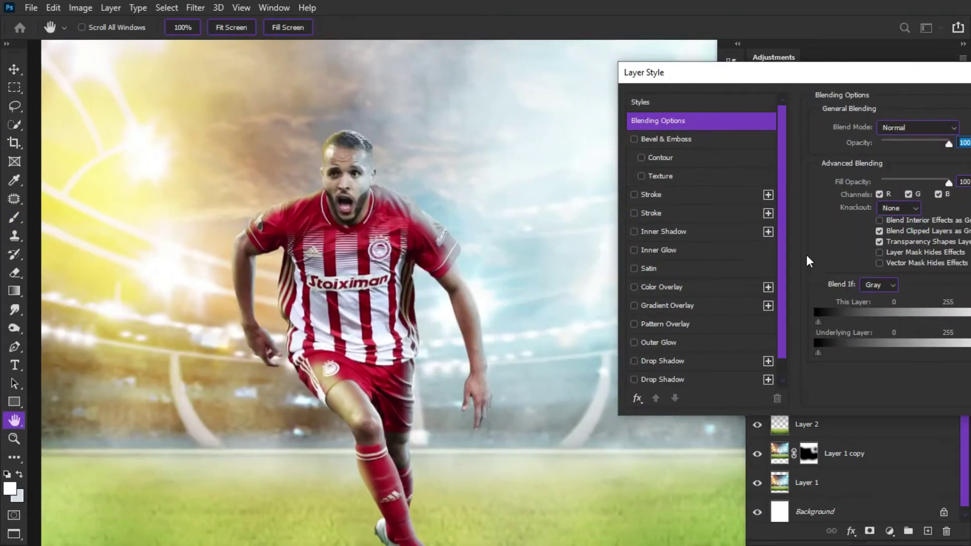
{"action": "left_click_drag", "start_coordinate": [806, 78], "coordinate": [676, 48]}
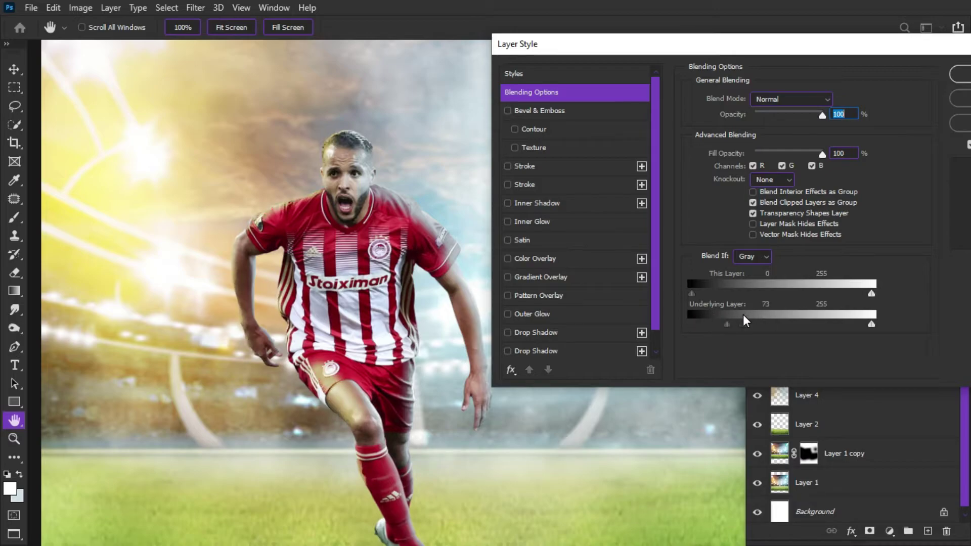
{"action": "mouse_move", "coordinate": [743, 323]}
{"action": "left_mouse_down"}
{"action": "mouse_move", "coordinate": [640, 326]}
{"action": "mouse_move", "coordinate": [746, 325]}
{"action": "mouse_move", "coordinate": [727, 326]}
{"action": "left_mouse_up"}
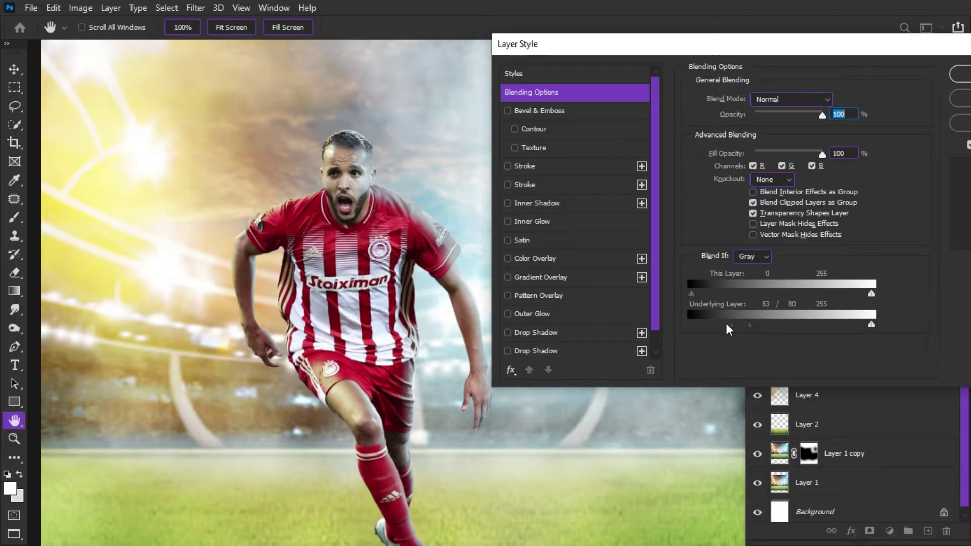
{"action": "left_click_drag", "start_coordinate": [788, 324], "coordinate": [766, 321]}
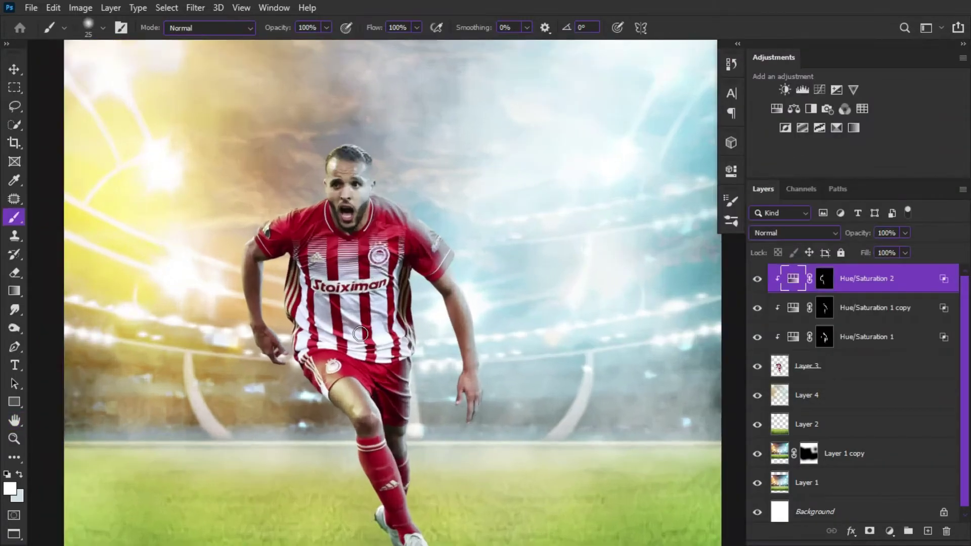
Step: Add Curves 1 lifting the RGB midtones to about 115/139, clipped to the layer below
{"action": "scroll", "coordinate": [360, 334], "scroll_direction": "up", "scroll_amount": 3}
{"action": "scroll", "coordinate": [336, 336], "scroll_direction": "down", "scroll_amount": 3}
{"action": "scroll", "coordinate": [319, 254], "scroll_direction": "up", "scroll_amount": 3}
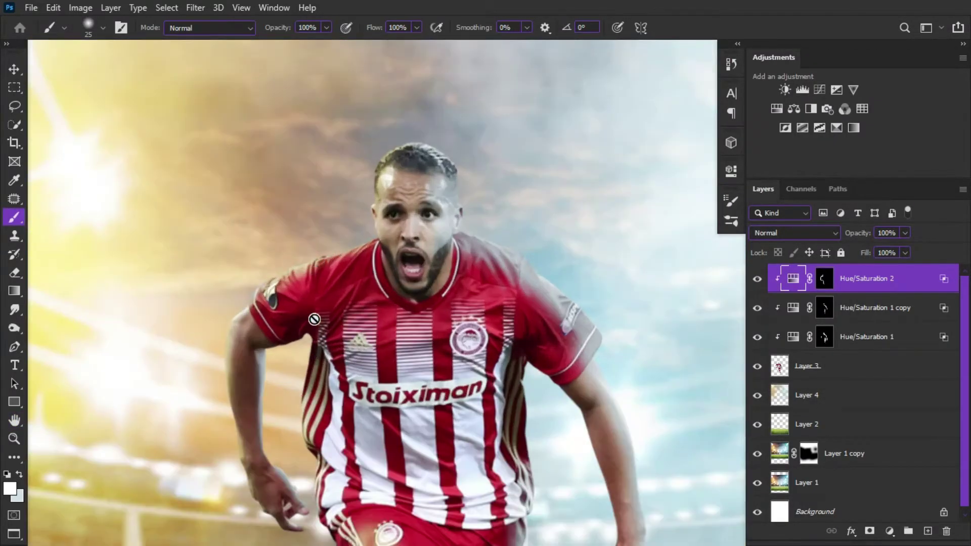
{"action": "scroll", "coordinate": [361, 304], "scroll_direction": "down", "scroll_amount": 2}
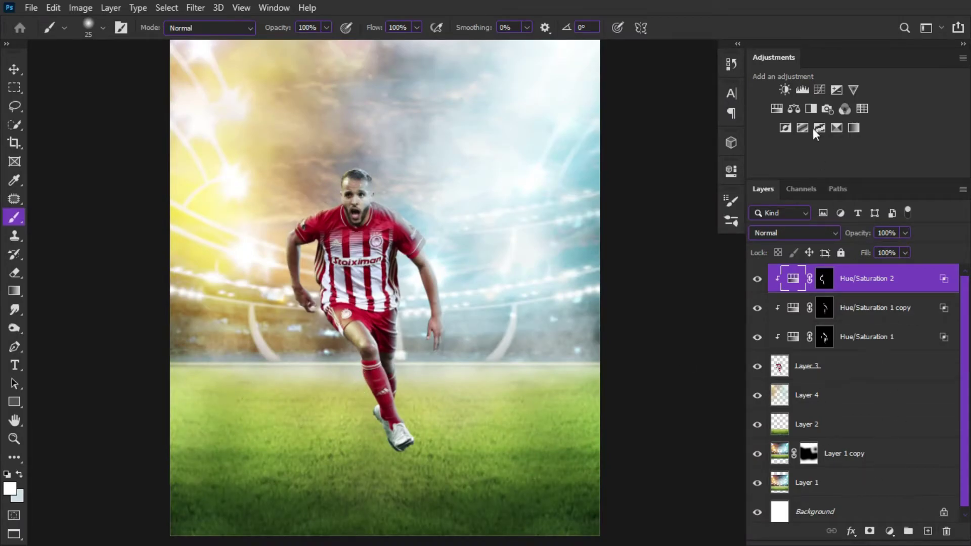
{"action": "left_click", "coordinate": [828, 94]}
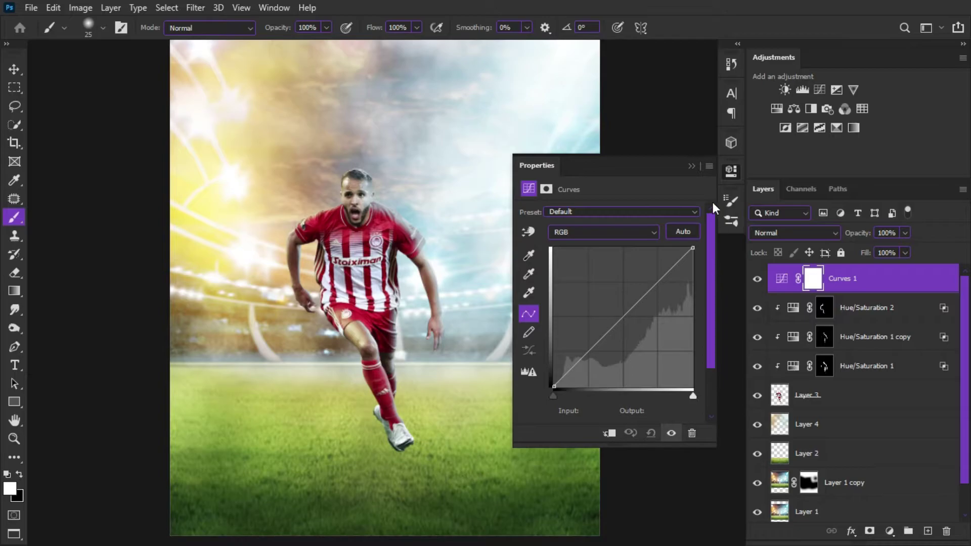
{"action": "left_click_drag", "start_coordinate": [622, 318], "coordinate": [616, 311]}
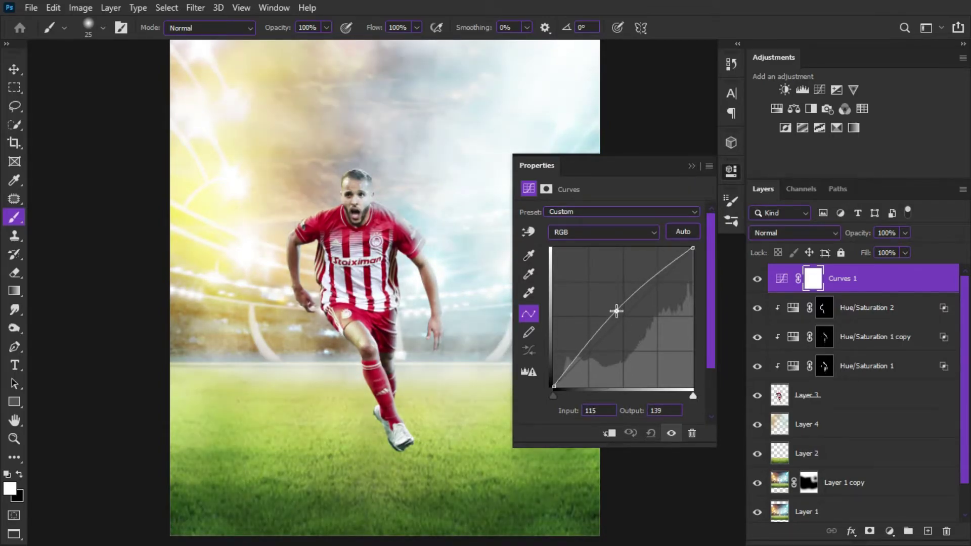
{"action": "left_click", "coordinate": [610, 433]}
{"action": "left_click", "coordinate": [690, 166]}
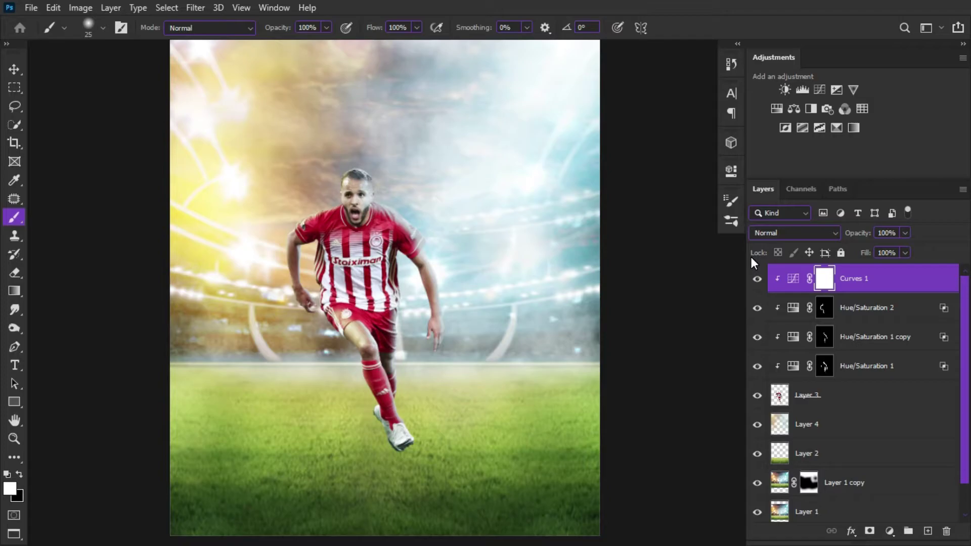
Step: Add a darkening Curves 2, invert both Curves masks to black, and clip Curves 2
{"action": "double_click", "coordinate": [817, 283]}
{"action": "left_click", "coordinate": [836, 89]}
{"action": "left_click_drag", "start_coordinate": [633, 311], "coordinate": [635, 329]}
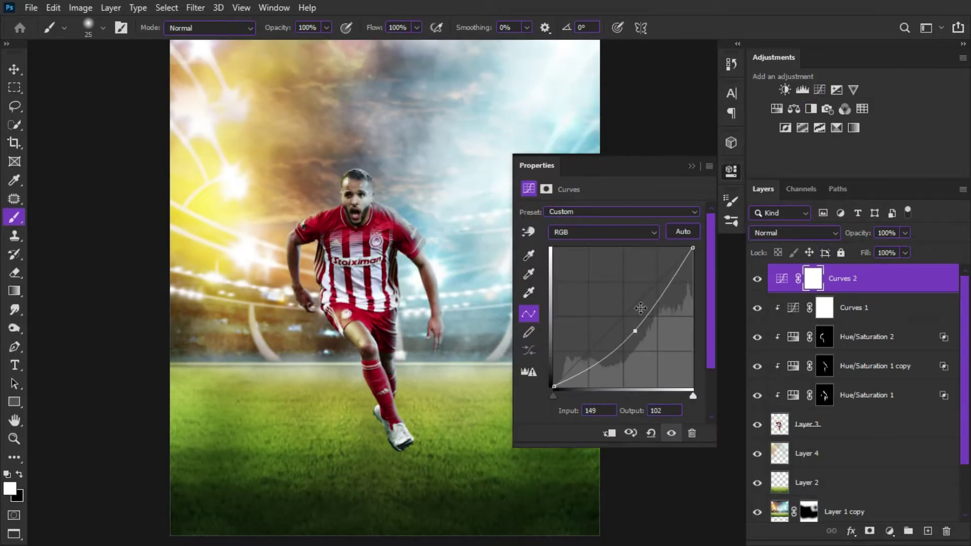
{"action": "left_click", "coordinate": [691, 166]}
{"action": "key", "text": "ctrl+i"}
{"action": "scroll", "coordinate": [408, 240], "scroll_direction": "down", "scroll_amount": 2}
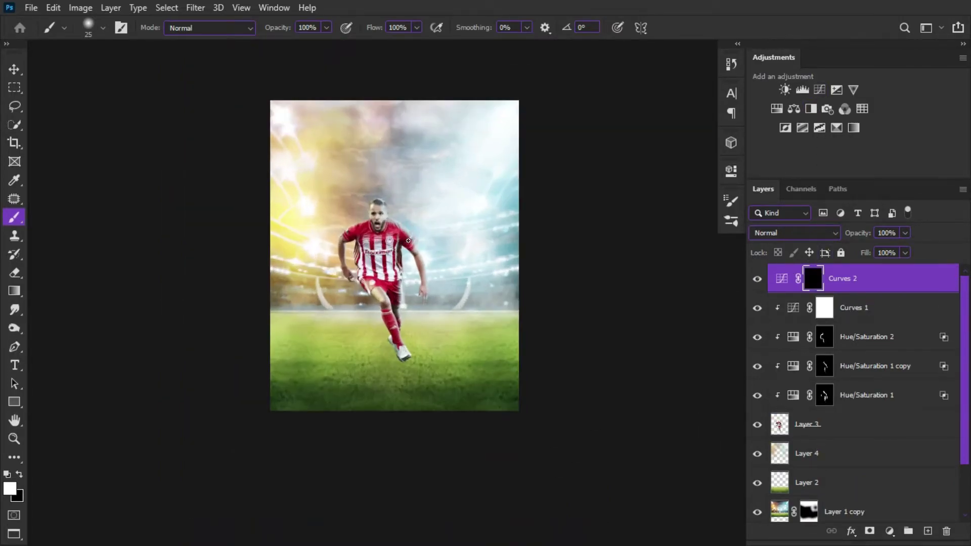
{"action": "left_click", "coordinate": [825, 308]}
{"action": "key", "text": "ctrl+i"}
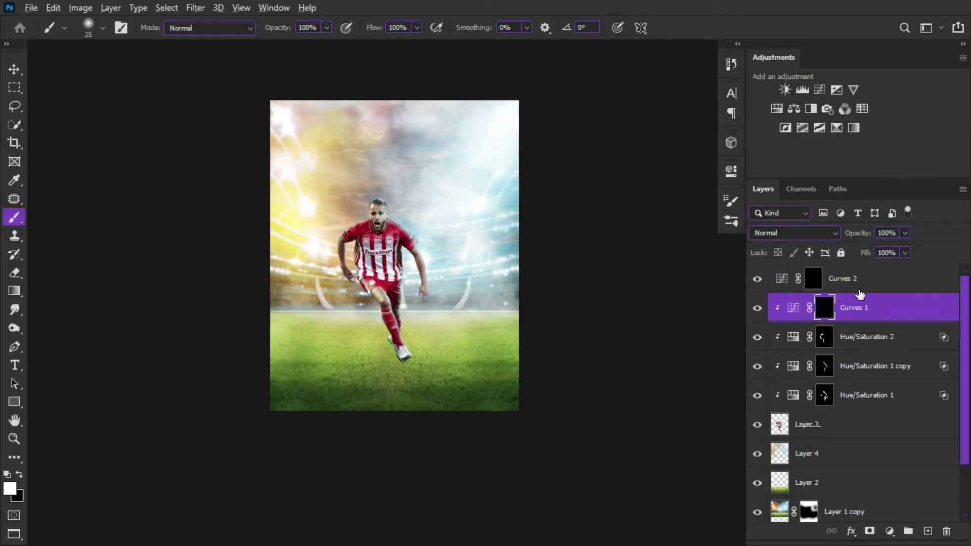
{"action": "left_click", "coordinate": [863, 292], "text": "alt"}
{"action": "scroll", "coordinate": [586, 297], "scroll_direction": "up", "scroll_amount": 2}
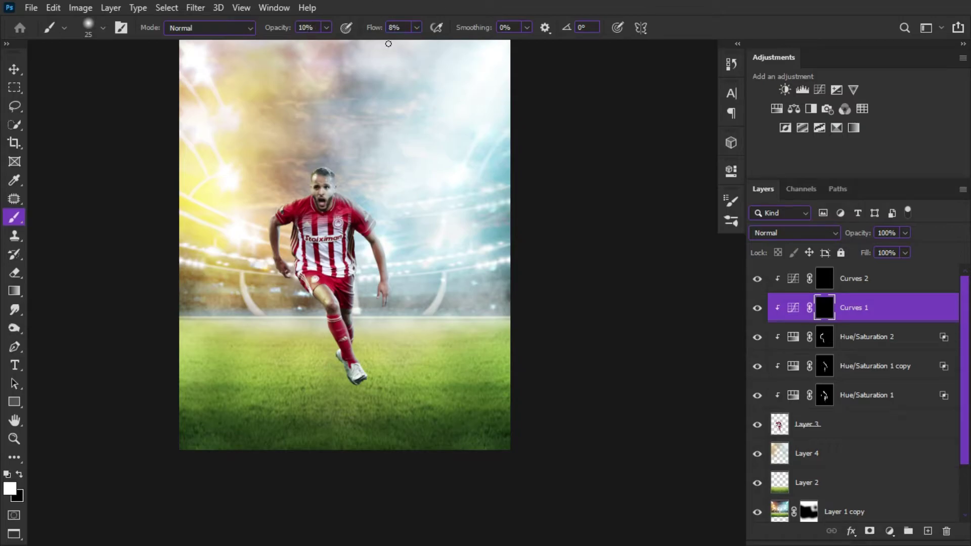
Step: Set brush flow to 10% with white and work the Curves 2 mask over shirt and shorts
{"action": "left_click", "coordinate": [397, 28]}
{"action": "type", "text": "10"}
{"action": "key", "text": "Return"}
{"action": "scroll", "coordinate": [316, 197], "scroll_direction": "up", "scroll_amount": 3}
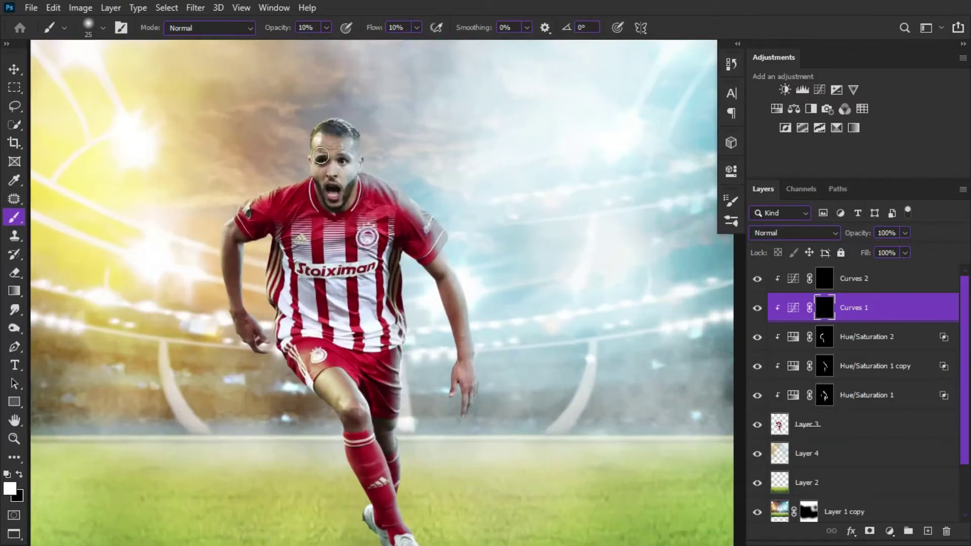
{"action": "scroll", "coordinate": [320, 167], "scroll_direction": "up", "scroll_amount": 1}
{"action": "scroll", "coordinate": [304, 323], "scroll_direction": "up", "scroll_amount": 4}
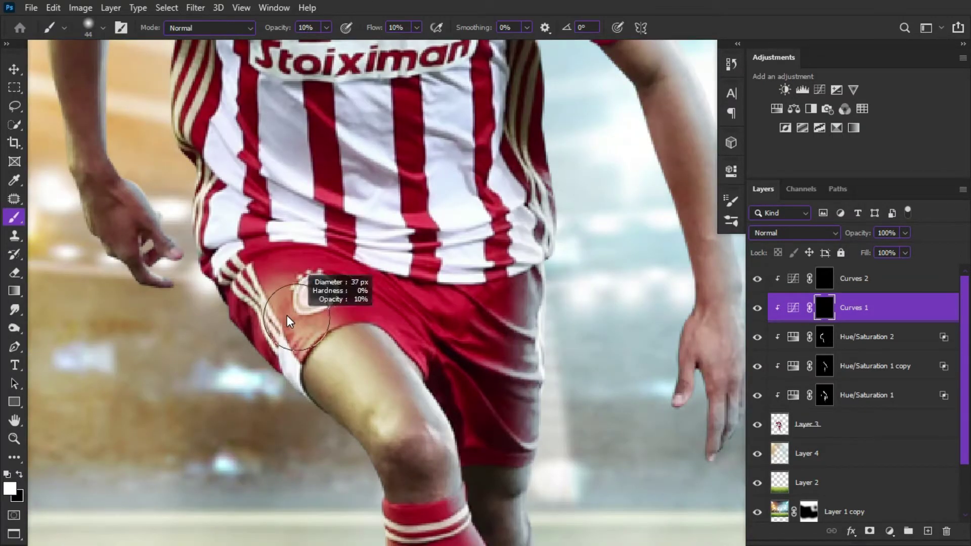
{"action": "key", "text": "x"}
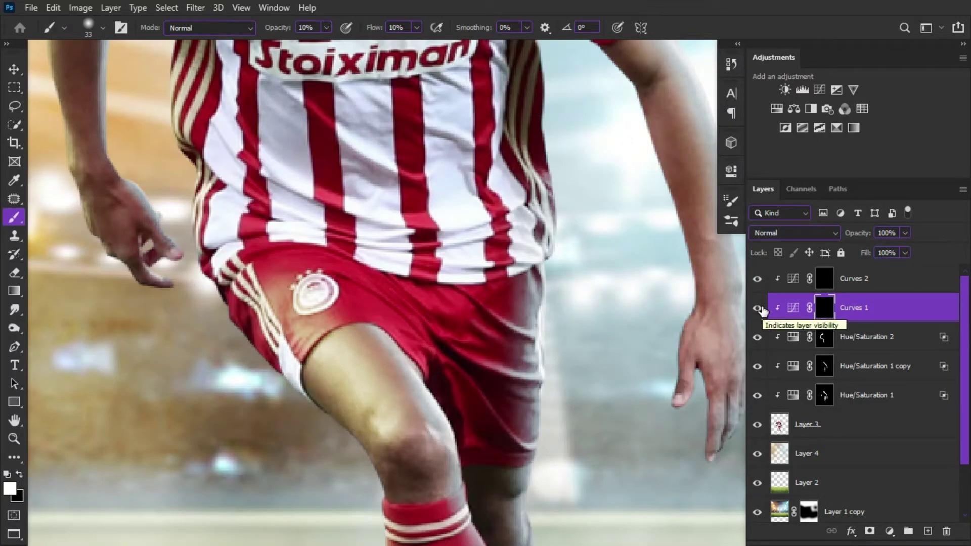
{"action": "left_click", "coordinate": [824, 278]}
{"action": "left_click_drag", "start_coordinate": [522, 198], "coordinate": [484, 124]}
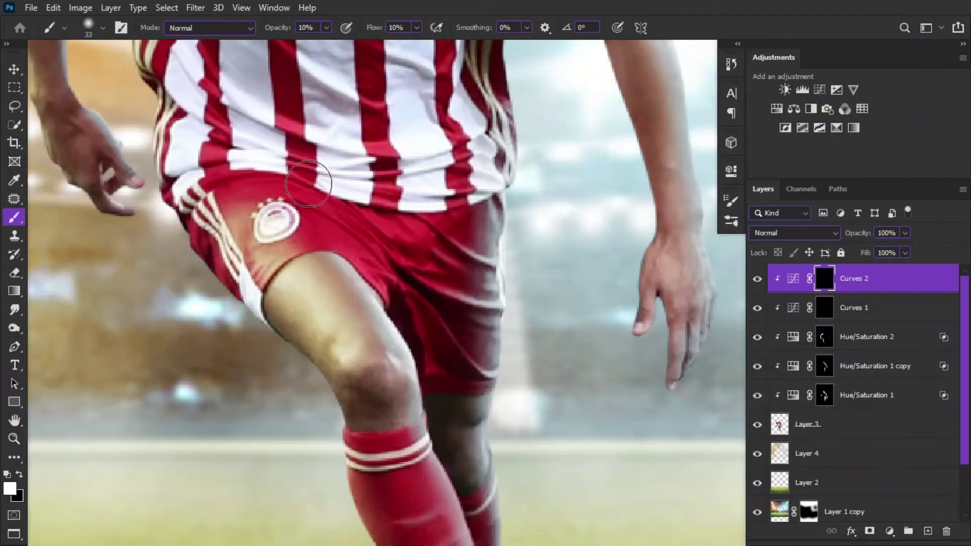
{"action": "mouse_move", "coordinate": [385, 95]}
{"action": "left_mouse_down"}
{"action": "mouse_move", "coordinate": [418, 199]}
{"action": "mouse_move", "coordinate": [476, 287]}
{"action": "left_mouse_up"}
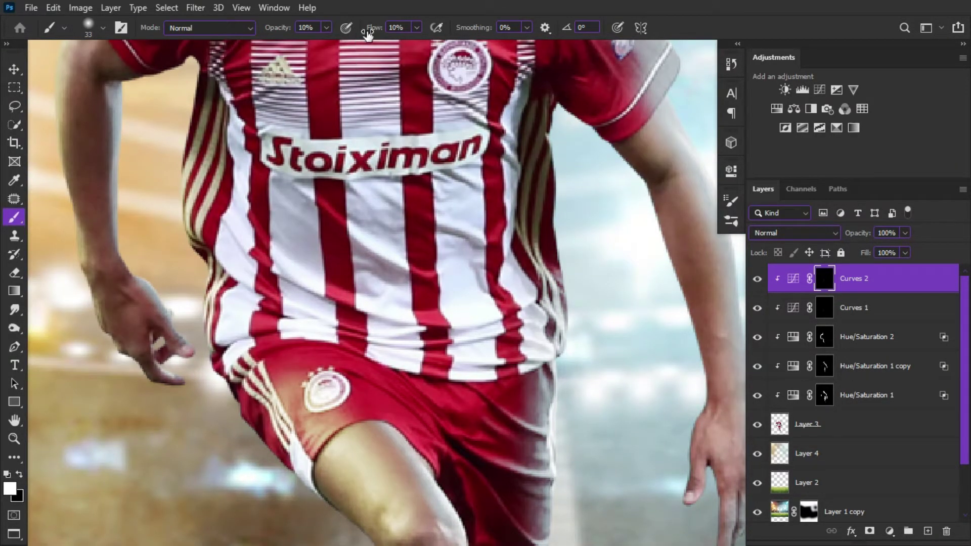
Step: On the Curves 1 mask, zoom in and brighten the player's face with a smaller brush
{"action": "key", "text": "alt+bracketleft"}
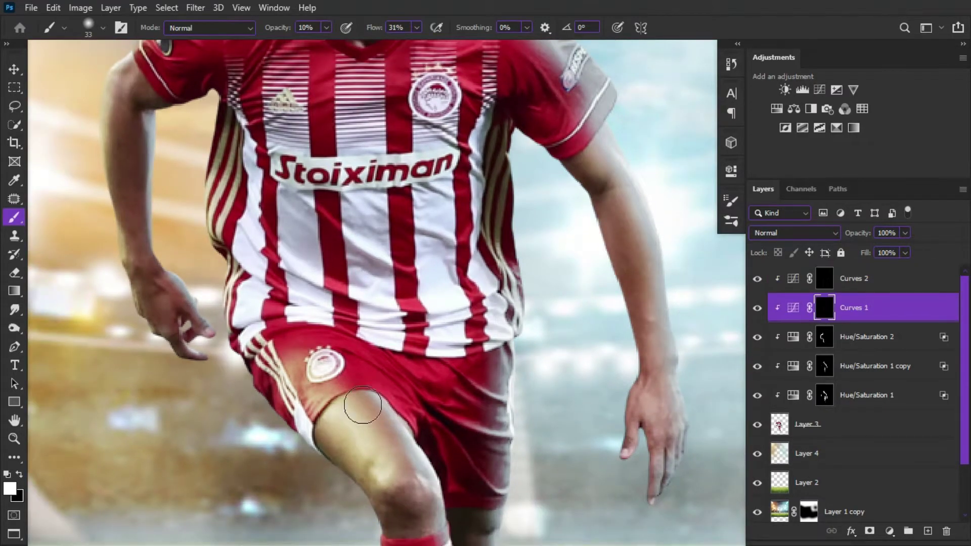
{"action": "scroll", "coordinate": [371, 350], "scroll_direction": "down", "scroll_amount": 3}
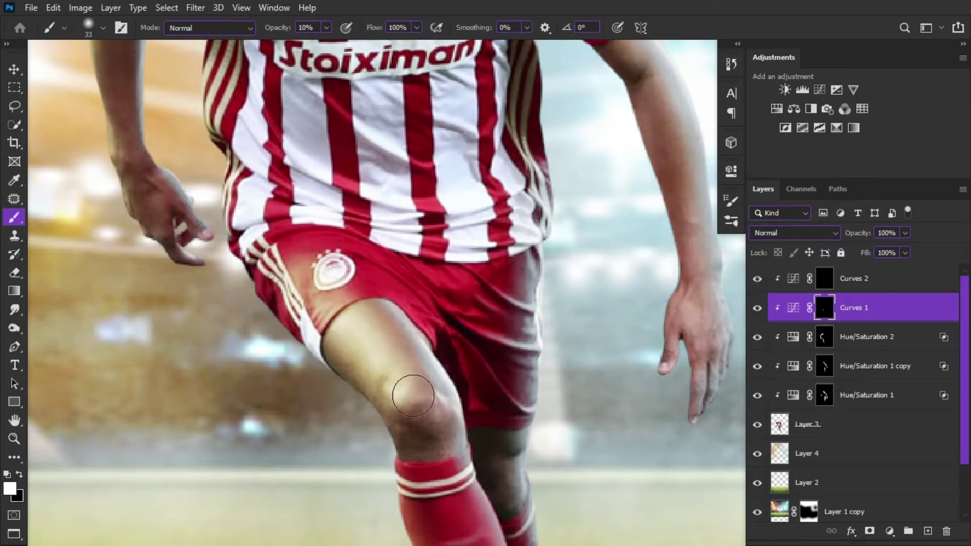
{"action": "key", "text": "ctrl+0"}
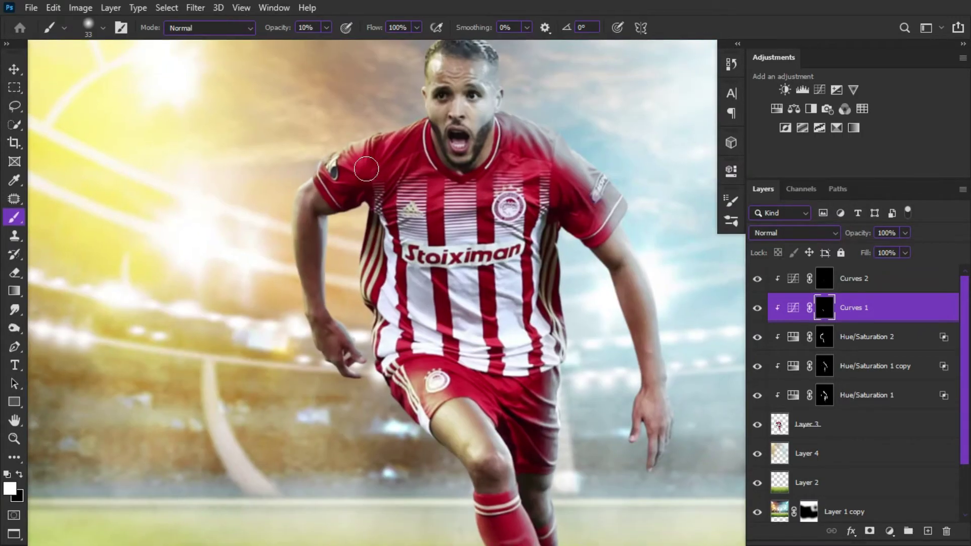
{"action": "key", "text": "ctrl+plus"}
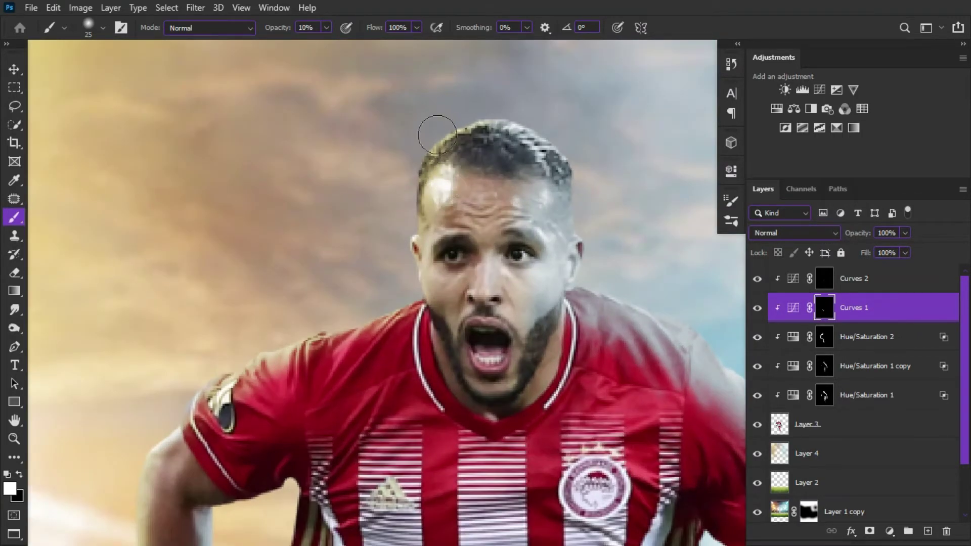
{"action": "key", "text": "ctrl+minus"}
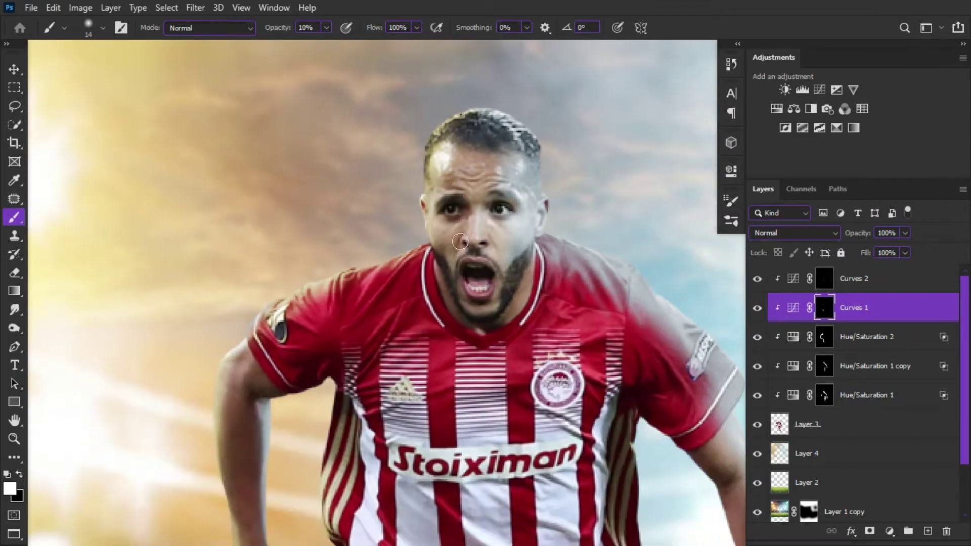
{"action": "scroll", "coordinate": [429, 166], "scroll_direction": "up", "scroll_amount": 1}
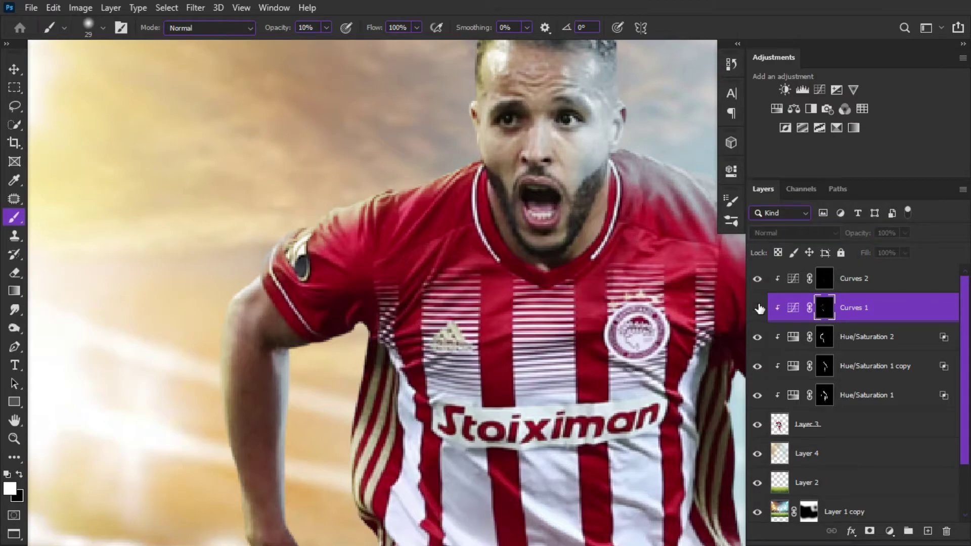
{"action": "key", "text": "ctrl+minus"}
Step: Alternate between the Curves 2 and Curves 1 masks across the shirt, arm, shorts and legs
{"action": "left_click", "coordinate": [816, 276]}
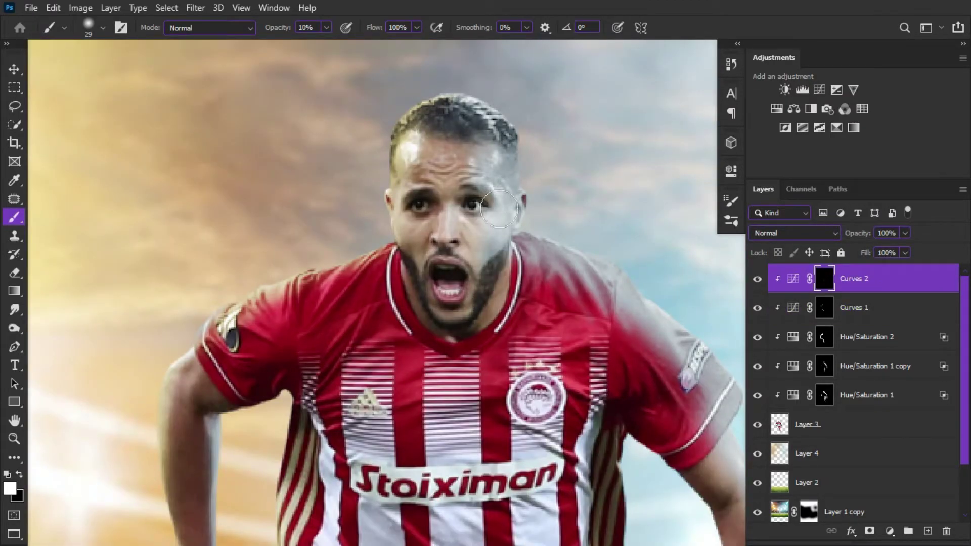
{"action": "left_click_drag", "start_coordinate": [578, 259], "coordinate": [473, 150]}
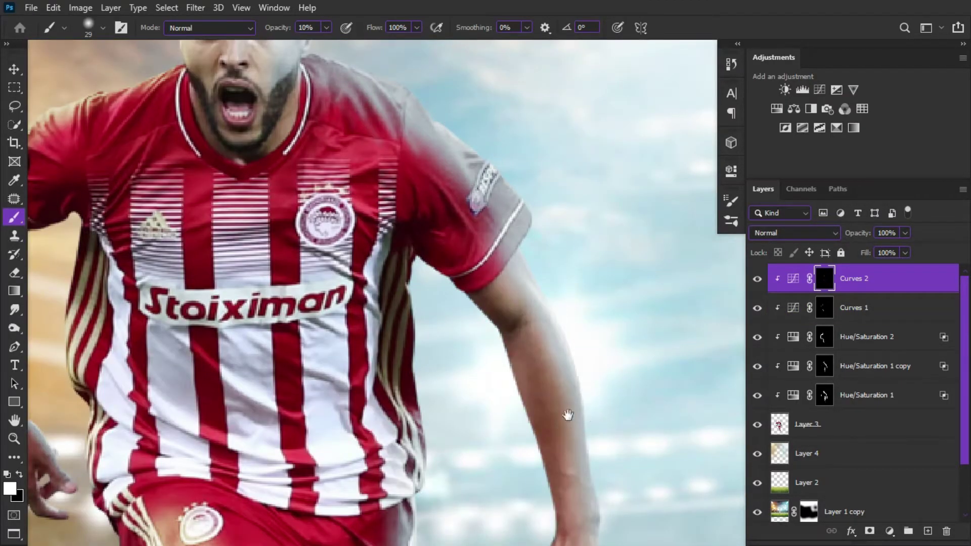
{"action": "left_click_drag", "start_coordinate": [567, 414], "coordinate": [547, 299]}
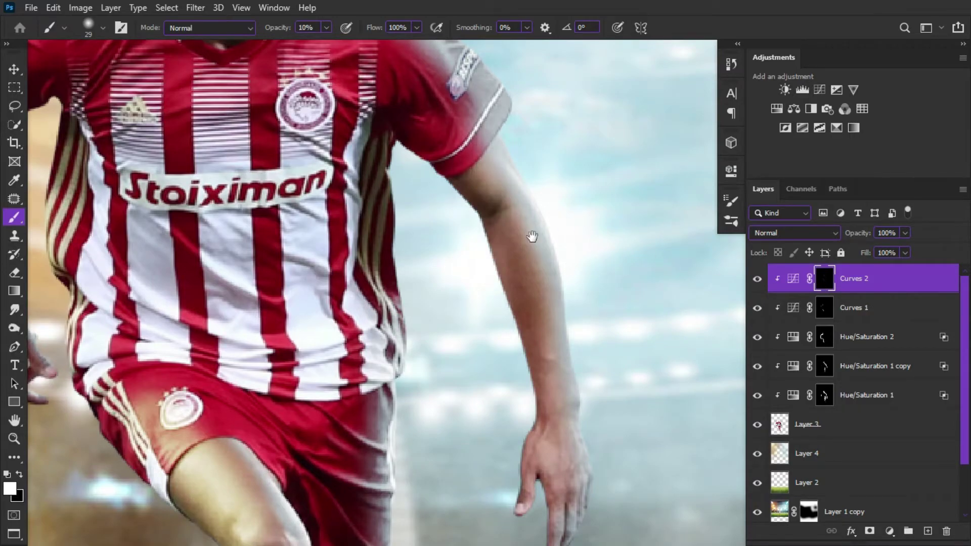
{"action": "left_click_drag", "start_coordinate": [532, 237], "coordinate": [623, 442]}
{"action": "key", "text": "alt+bracketleft"}
{"action": "left_click_drag", "start_coordinate": [640, 334], "coordinate": [561, 268]}
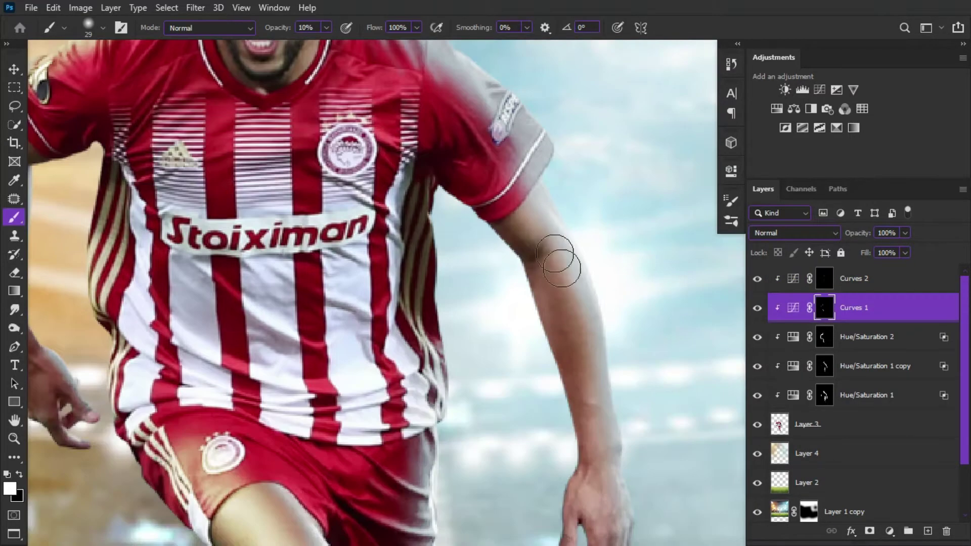
{"action": "scroll", "coordinate": [601, 289], "scroll_direction": "down", "scroll_amount": 3}
{"action": "left_click", "coordinate": [783, 278]}
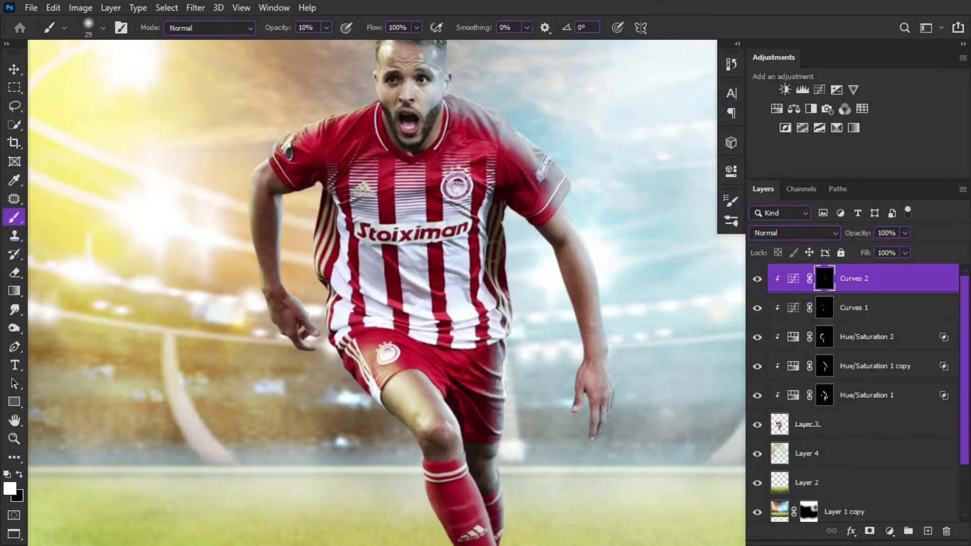
{"action": "left_click_drag", "start_coordinate": [494, 251], "coordinate": [560, 280]}
{"action": "key", "text": "bracketright"}
{"action": "key", "text": "bracketright"}
{"action": "key", "text": "bracketright"}
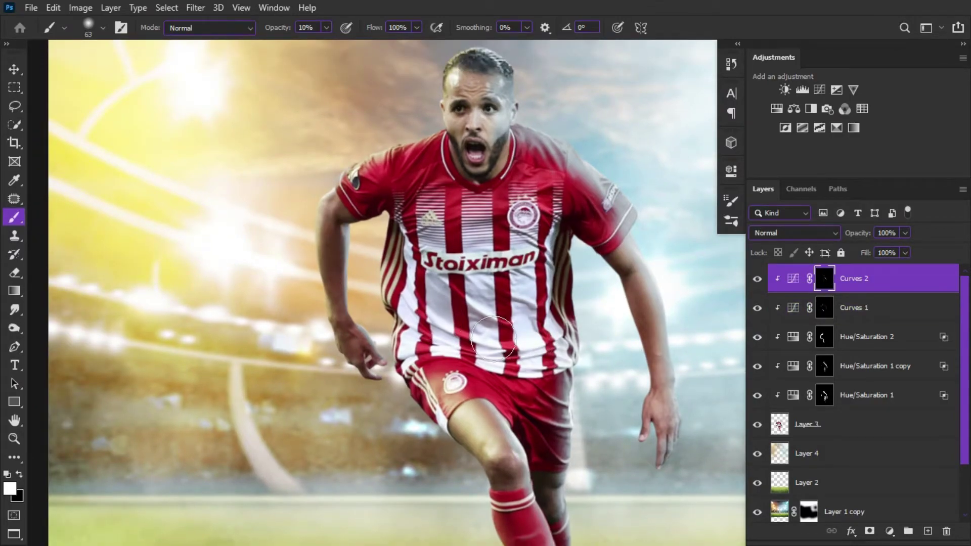
{"action": "left_click_drag", "start_coordinate": [541, 412], "coordinate": [486, 295]}
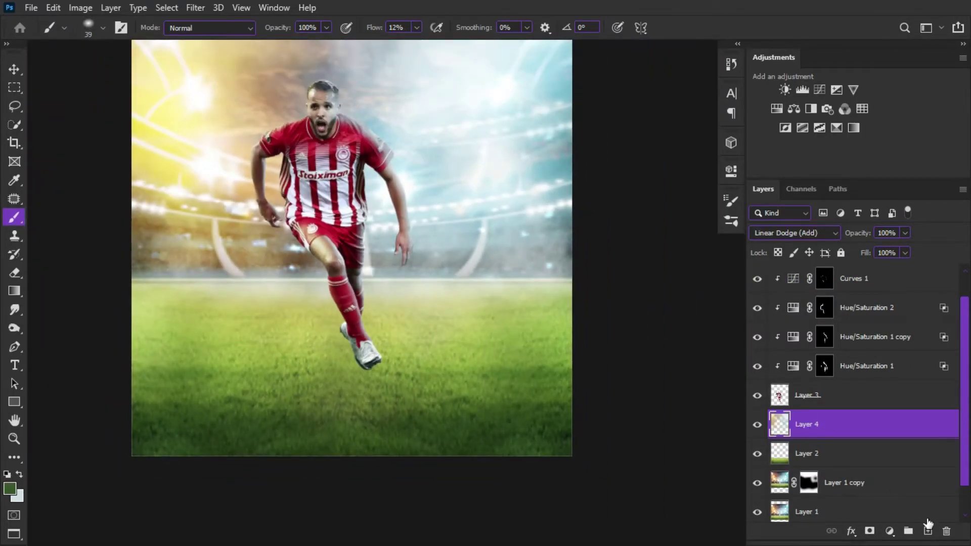
Step: Add a new Multiply layer and paint a first dark stroke beneath the boot sole
{"action": "left_click", "coordinate": [928, 526]}
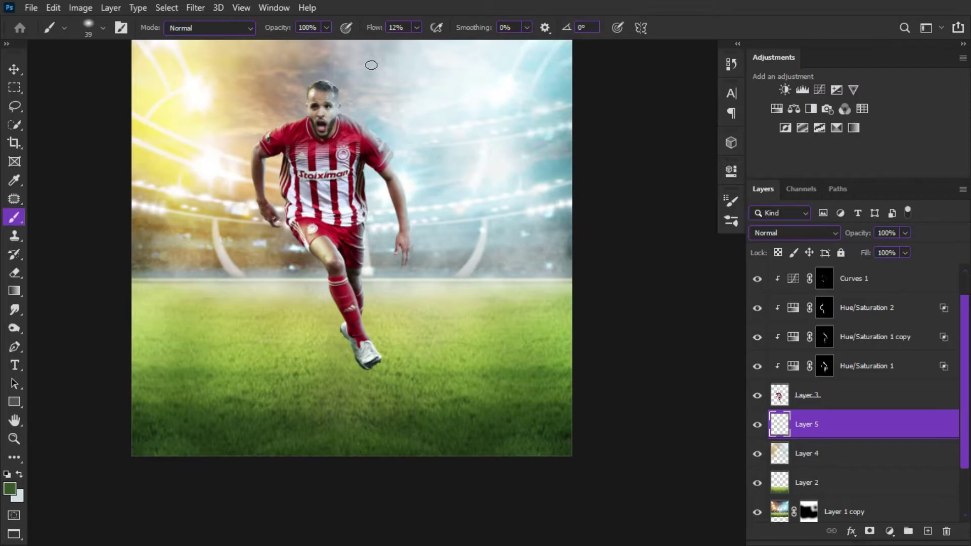
{"action": "scroll", "coordinate": [363, 353], "scroll_direction": "up", "scroll_amount": 5}
{"action": "mouse_move", "coordinate": [394, 312]}
{"action": "left_mouse_down"}
{"action": "mouse_move", "coordinate": [380, 321]}
{"action": "mouse_move", "coordinate": [470, 288]}
{"action": "left_mouse_up"}
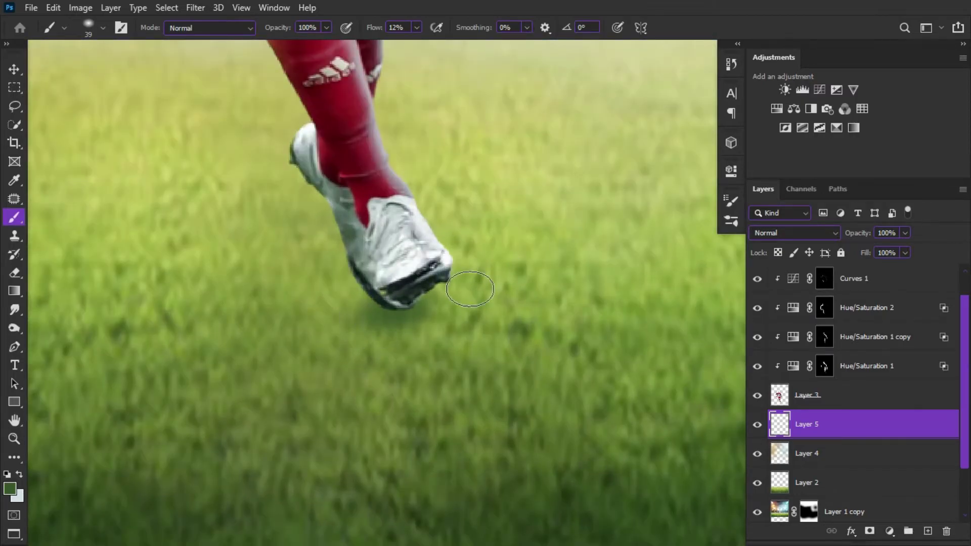
{"action": "left_click", "coordinate": [794, 233]}
{"action": "left_click", "coordinate": [769, 217]}
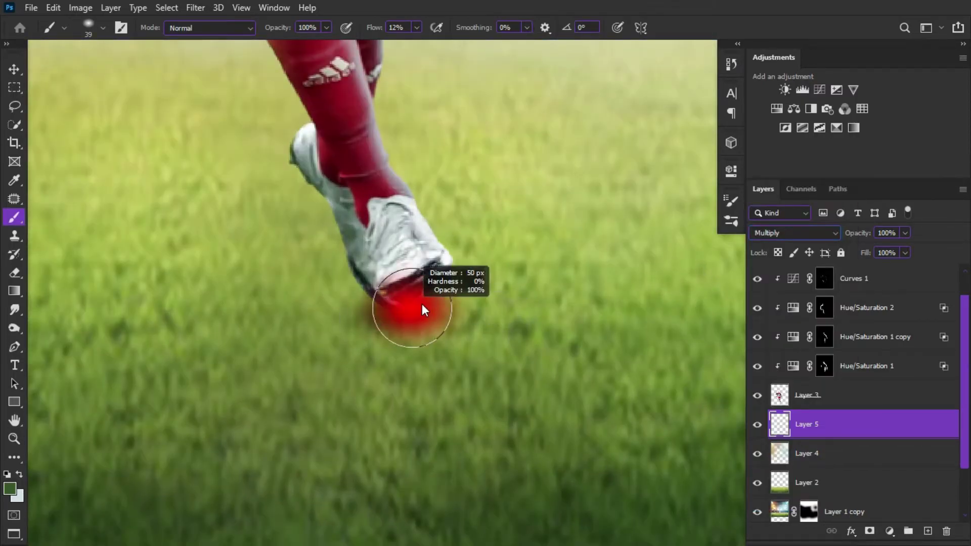
Step: Enlarge the soft brush and darken the grass around and right of the boot
{"action": "right_click", "coordinate": [444, 302]}
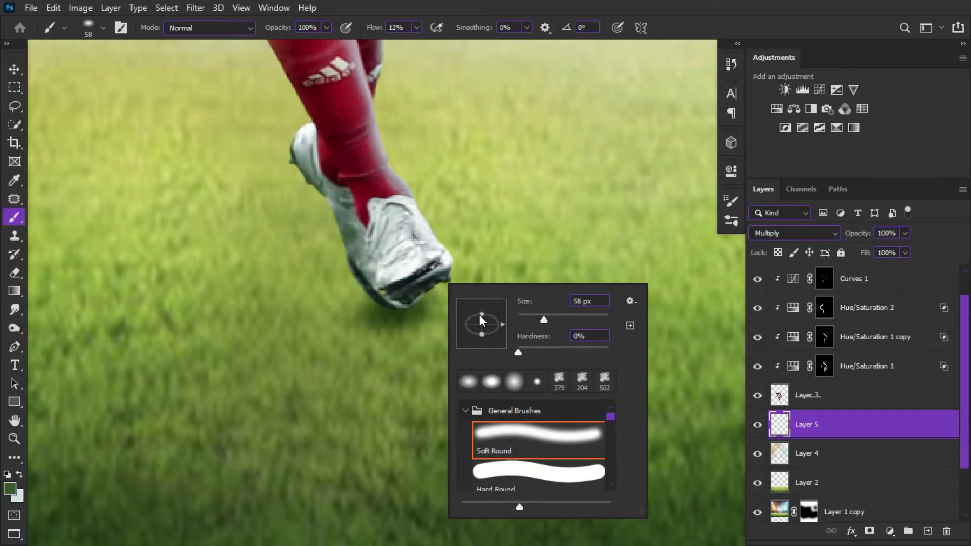
{"action": "key", "text": "Escape"}
{"action": "left_click_drag", "start_coordinate": [379, 309], "coordinate": [383, 324]}
{"action": "scroll", "coordinate": [384, 325], "scroll_direction": "down", "scroll_amount": 5}
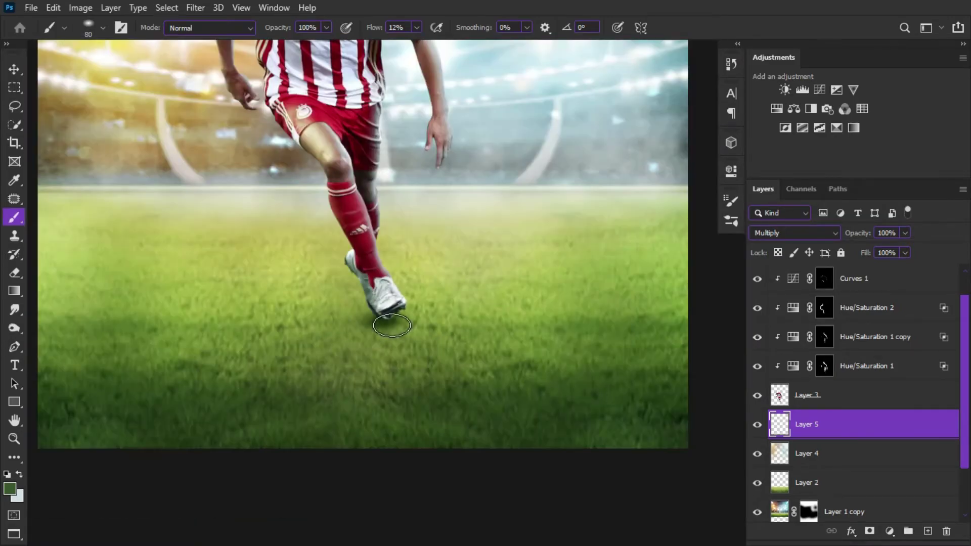
{"action": "scroll", "coordinate": [384, 322], "scroll_direction": "up", "scroll_amount": 3}
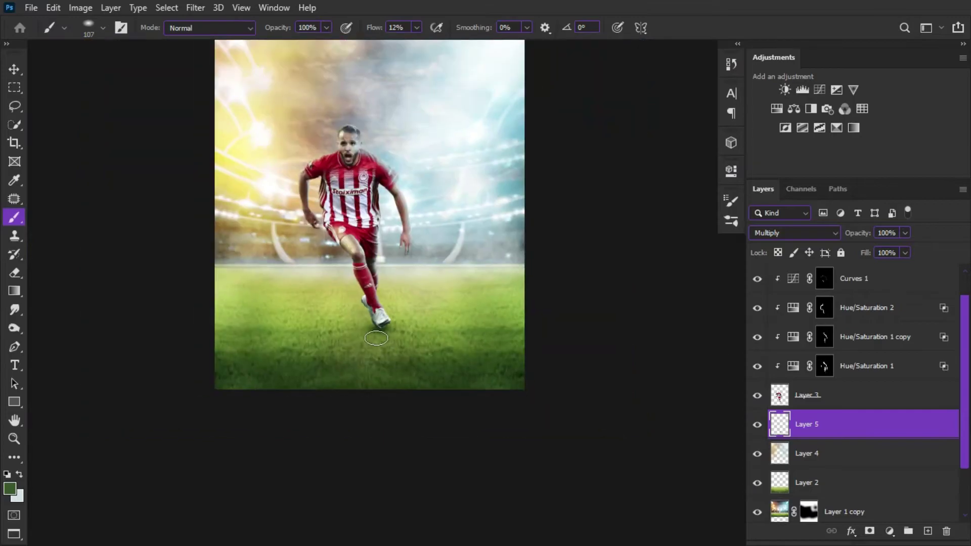
{"action": "scroll", "coordinate": [371, 323], "scroll_direction": "down", "scroll_amount": 4}
{"action": "scroll", "coordinate": [377, 324], "scroll_direction": "up", "scroll_amount": 3}
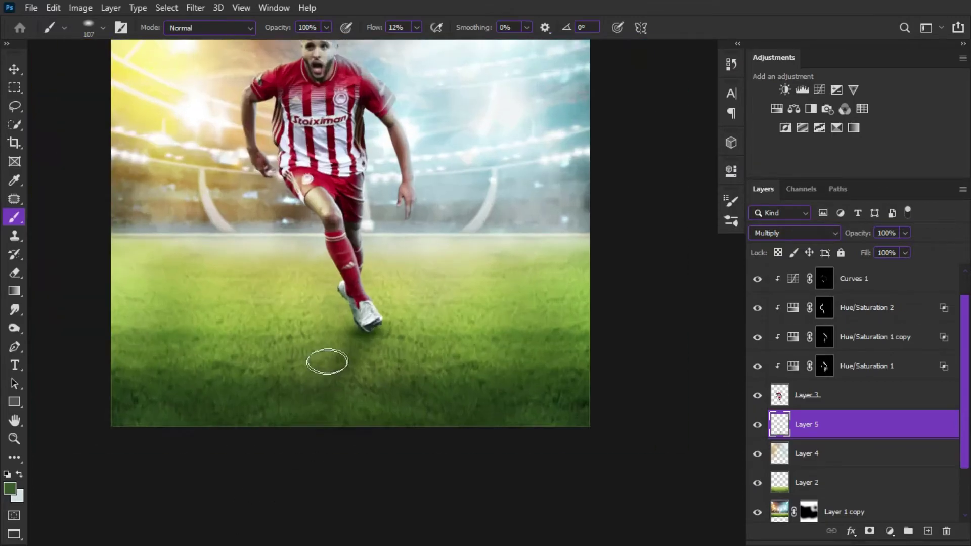
{"action": "scroll", "coordinate": [329, 355], "scroll_direction": "down", "scroll_amount": 2}
{"action": "scroll", "coordinate": [337, 353], "scroll_direction": "up", "scroll_amount": 1}
{"action": "mouse_move", "coordinate": [337, 352]}
{"action": "left_mouse_down"}
{"action": "mouse_move", "coordinate": [459, 386]}
{"action": "mouse_move", "coordinate": [416, 408]}
{"action": "left_mouse_up"}
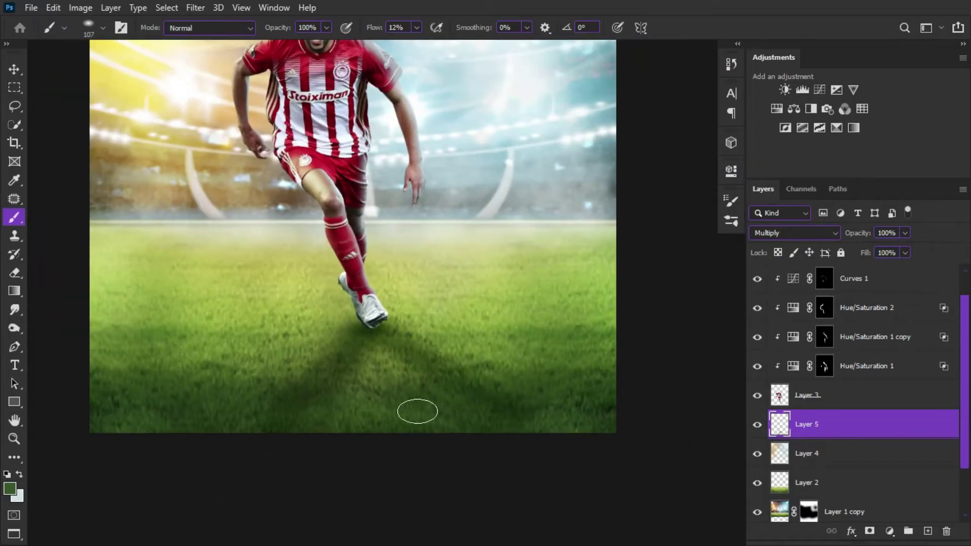
{"action": "scroll", "coordinate": [416, 408], "scroll_direction": "down", "scroll_amount": 2}
{"action": "scroll", "coordinate": [381, 389], "scroll_direction": "up", "scroll_amount": 2}
Step: With a much larger brush, extend and deepen the long shadow rightward across the grass
{"action": "left_click_drag", "start_coordinate": [376, 28], "coordinate": [373, 28]}
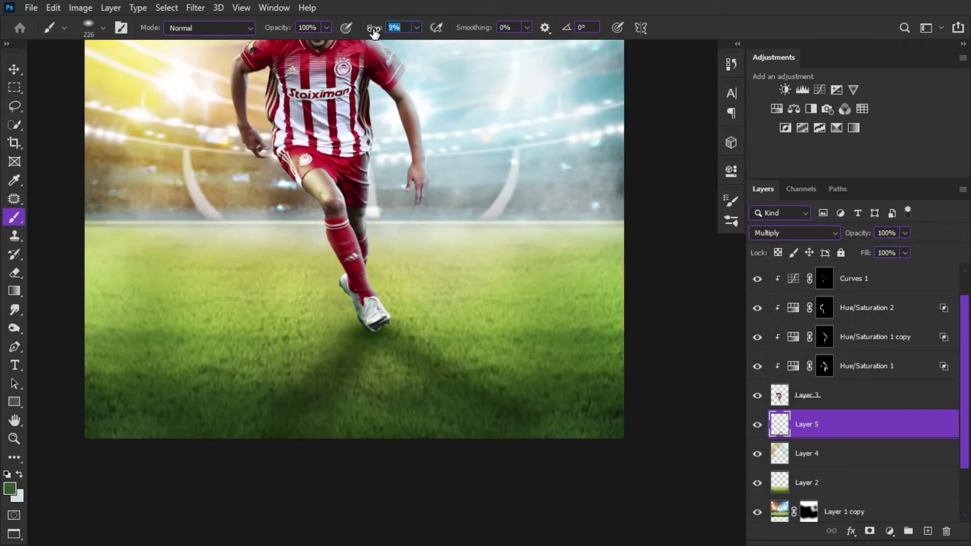
{"action": "left_click_drag", "start_coordinate": [346, 344], "coordinate": [455, 393]}
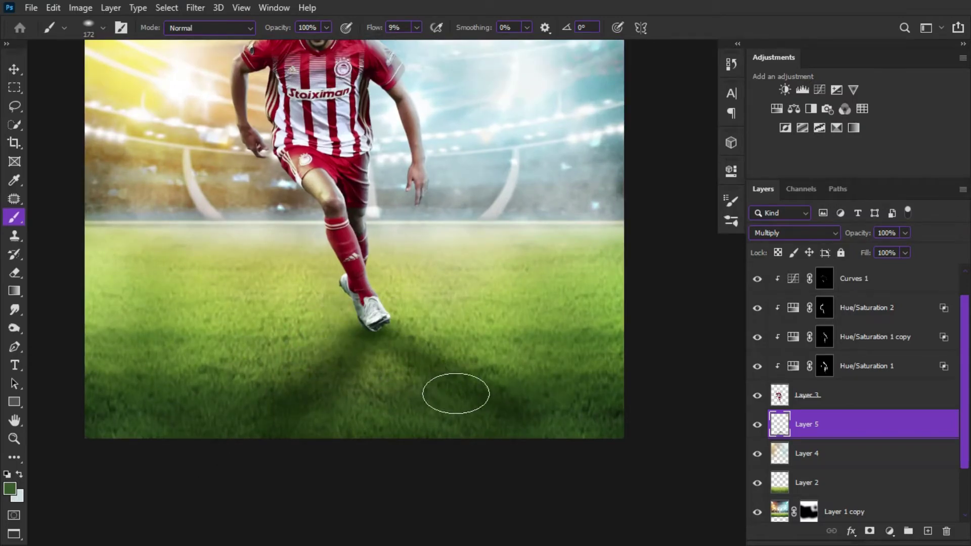
{"action": "scroll", "coordinate": [451, 404], "scroll_direction": "down", "scroll_amount": 2}
{"action": "scroll", "coordinate": [460, 383], "scroll_direction": "down", "scroll_amount": 1}
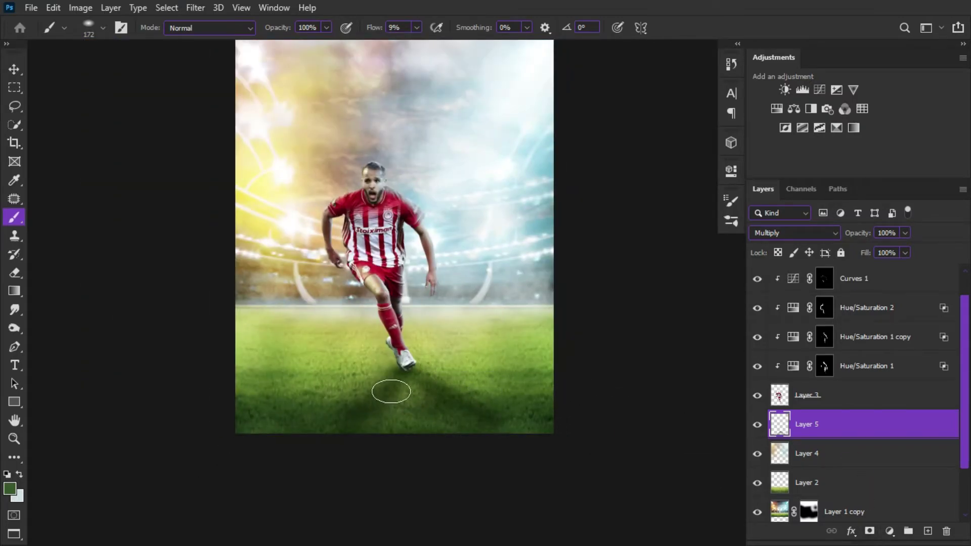
{"action": "scroll", "coordinate": [391, 392], "scroll_direction": "up", "scroll_amount": 3}
{"action": "left_click_drag", "start_coordinate": [373, 373], "coordinate": [385, 373]}
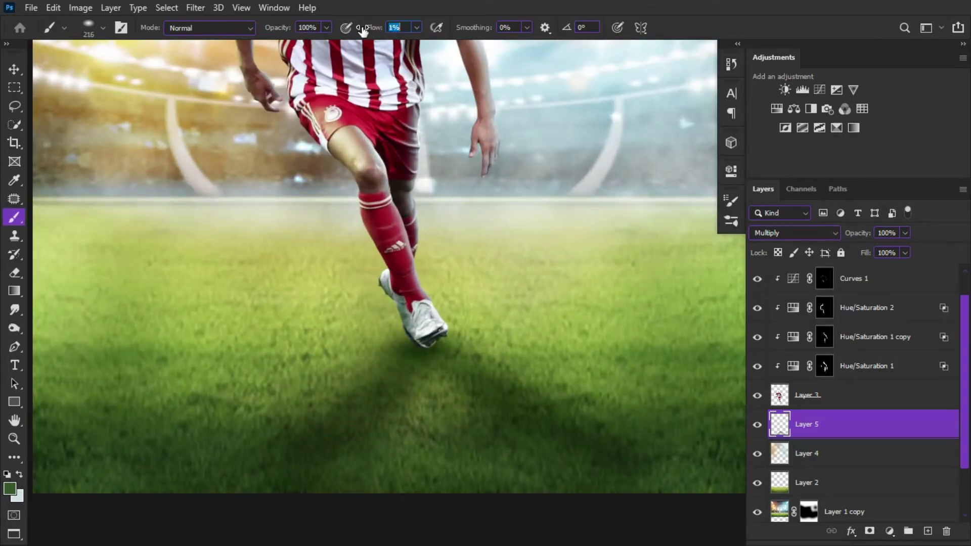
{"action": "left_click_drag", "start_coordinate": [480, 373], "coordinate": [541, 436]}
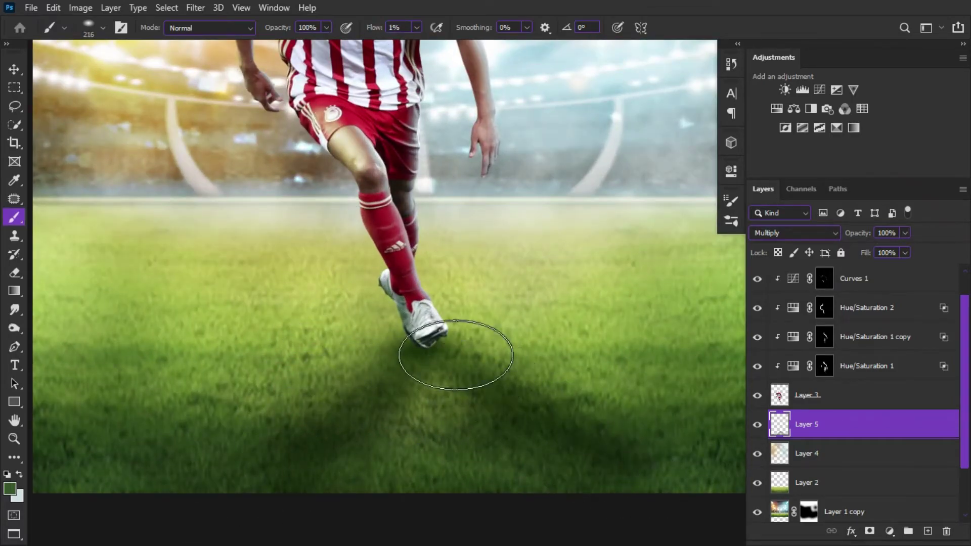
{"action": "left_click_drag", "start_coordinate": [456, 355], "coordinate": [420, 355]}
{"action": "scroll", "coordinate": [336, 427], "scroll_direction": "down", "scroll_amount": 2}
{"action": "scroll", "coordinate": [353, 416], "scroll_direction": "down", "scroll_amount": 1}
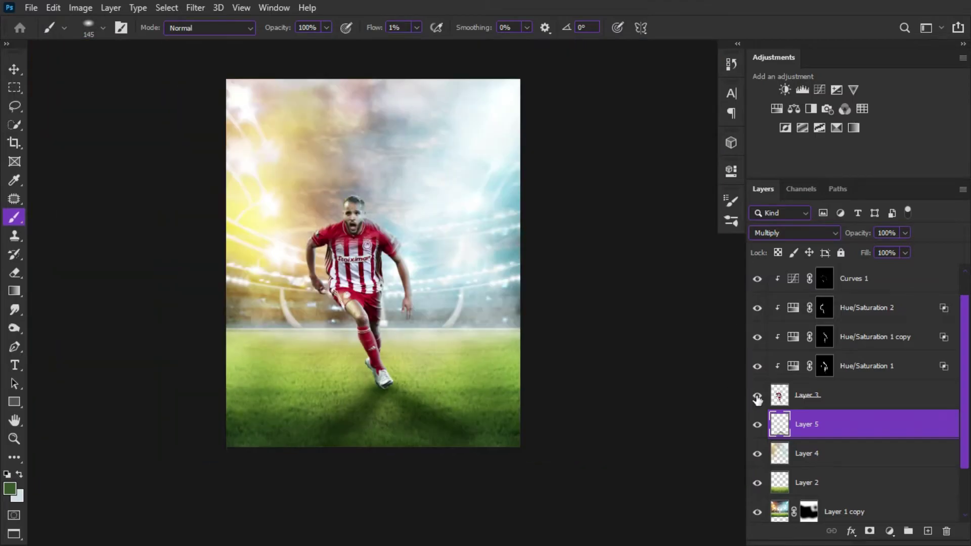
{"action": "scroll", "coordinate": [408, 379], "scroll_direction": "up", "scroll_amount": 2}
{"action": "scroll", "coordinate": [408, 379], "scroll_direction": "up", "scroll_amount": 2}
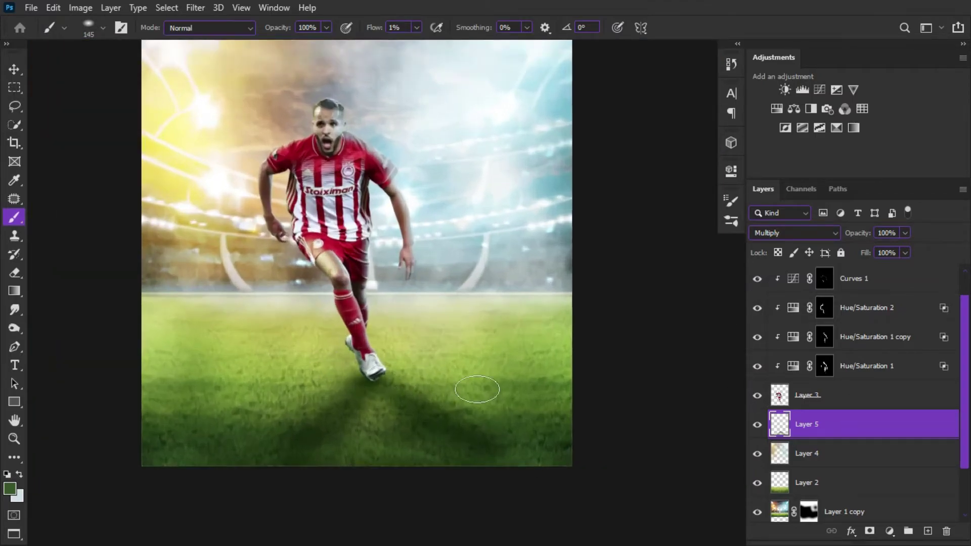
Step: Mask the shadow layer and softly fade the grass shadow with a very large brush at 3% flow
{"action": "left_click", "coordinate": [870, 532]}
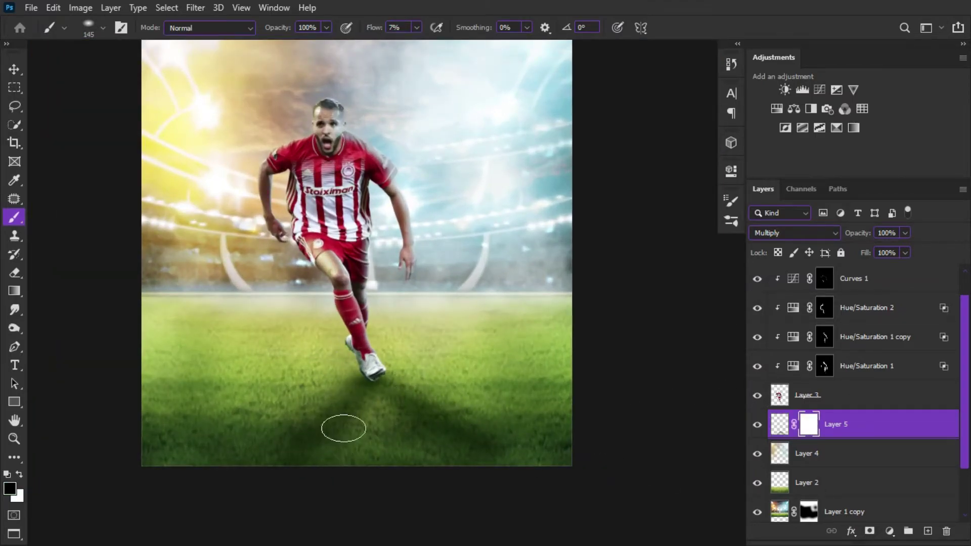
{"action": "left_click_drag", "start_coordinate": [278, 445], "coordinate": [334, 445]}
{"action": "type", "text": "3"}
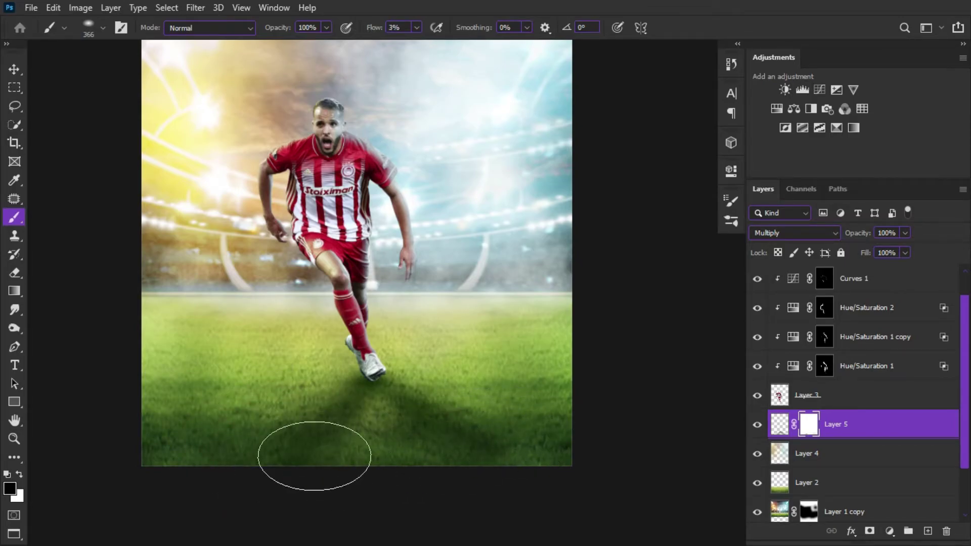
{"action": "mouse_move", "coordinate": [327, 438]}
{"action": "left_mouse_down"}
{"action": "mouse_move", "coordinate": [514, 436]}
{"action": "mouse_move", "coordinate": [306, 440]}
{"action": "mouse_move", "coordinate": [365, 461]}
{"action": "mouse_move", "coordinate": [433, 456]}
{"action": "left_mouse_up"}
{"action": "key", "text": "ctrl+minus"}
Step: Keep the shadow layer's mask, add another new layer, and sample the grass green
{"action": "key", "text": "ctrl+0"}
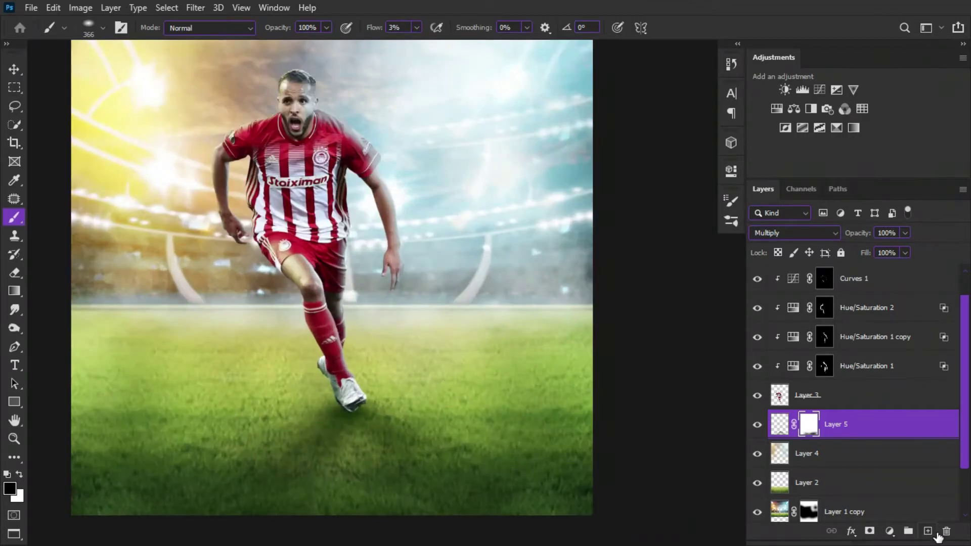
{"action": "left_click", "coordinate": [946, 531]}
{"action": "left_click", "coordinate": [480, 218]}
{"action": "left_click", "coordinate": [927, 531]}
{"action": "scroll", "coordinate": [403, 389], "scroll_direction": "up", "scroll_amount": 1}
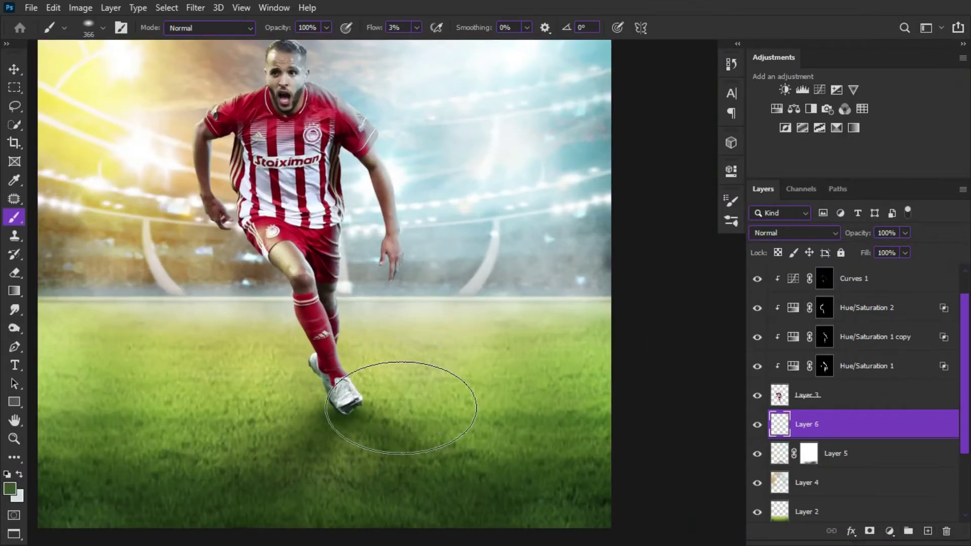
{"action": "left_click_drag", "start_coordinate": [402, 407], "coordinate": [341, 407]}
{"action": "scroll", "coordinate": [330, 407], "scroll_direction": "up", "scroll_amount": 3}
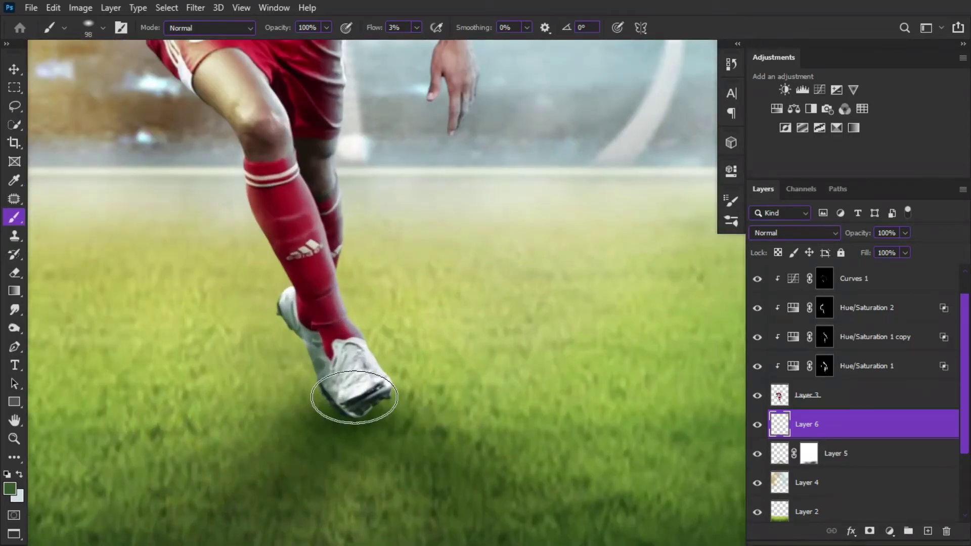
Step: Set the new layer to Multiply with flow 20 and a darker green paint colour
{"action": "key", "text": "bracketleft"}
{"action": "key", "text": "bracketleft"}
{"action": "key", "text": "bracketleft"}
{"action": "type", "text": "20"}
{"action": "left_click", "coordinate": [794, 233]}
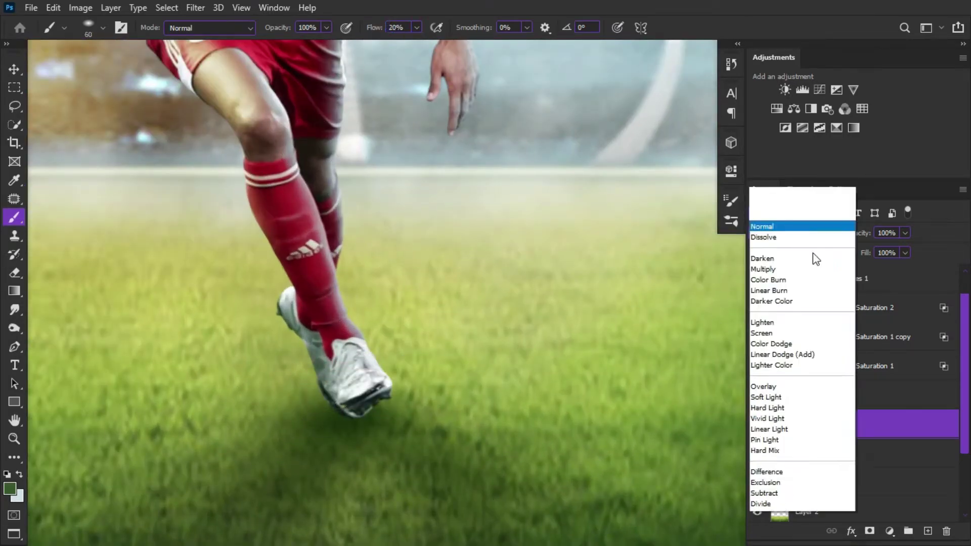
{"action": "left_click", "coordinate": [769, 213]}
{"action": "scroll", "coordinate": [324, 430], "scroll_direction": "up", "scroll_amount": 2}
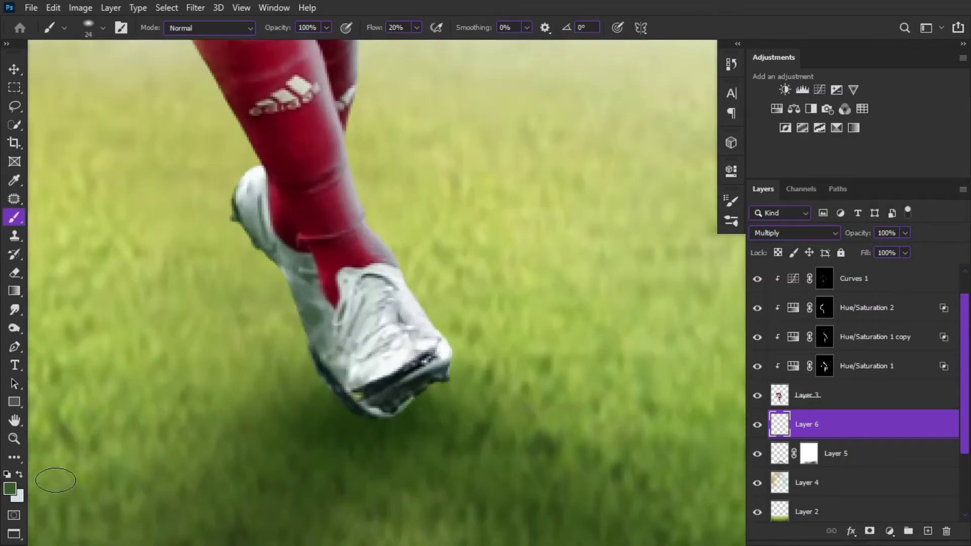
{"action": "left_click", "coordinate": [9, 488]}
{"action": "left_click_drag", "start_coordinate": [687, 327], "coordinate": [688, 369]}
{"action": "left_click", "coordinate": [910, 202]}
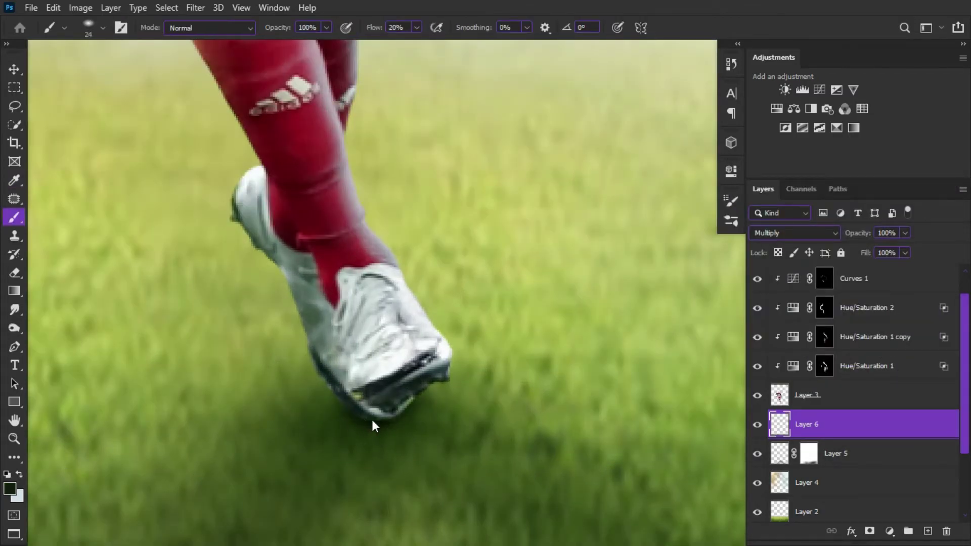
Step: Paint a dark soft contact shadow under the foot and lower that layer's opacity
{"action": "key", "text": "bracketright"}
{"action": "key", "text": "bracketright"}
{"action": "key", "text": "bracketright"}
{"action": "key", "text": "ctrl+0"}
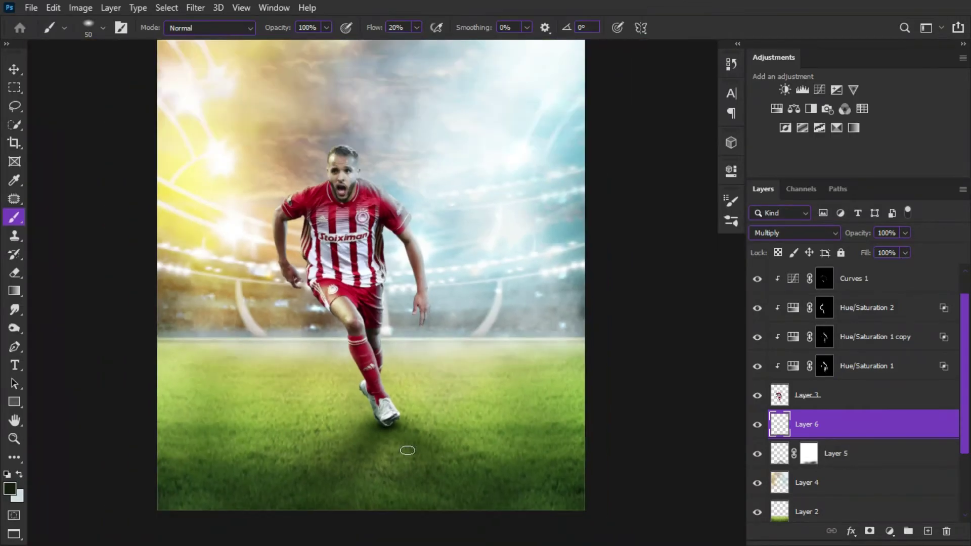
{"action": "scroll", "coordinate": [408, 450], "scroll_direction": "up", "scroll_amount": 2}
{"action": "right_click", "coordinate": [417, 412]}
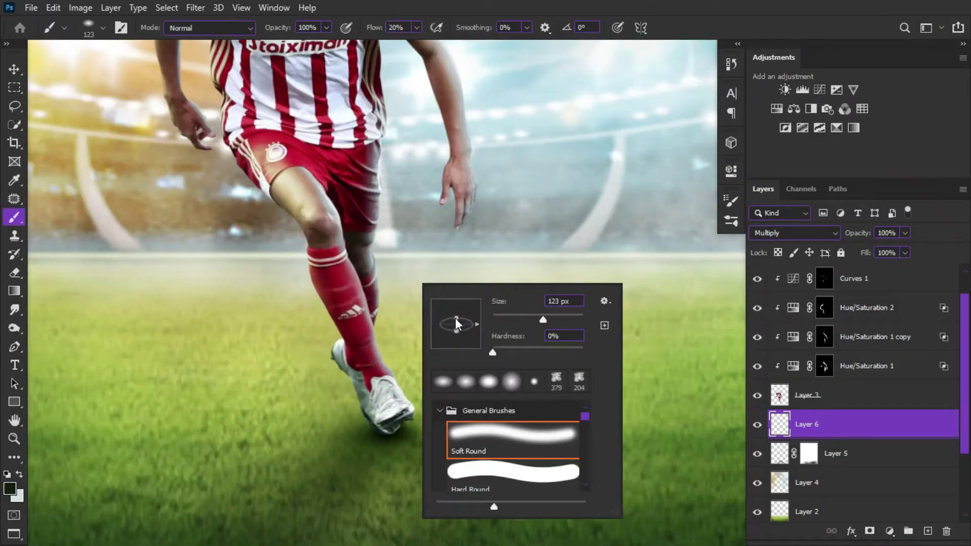
{"action": "scroll", "coordinate": [404, 457], "scroll_direction": "up", "scroll_amount": 1}
{"action": "left_click", "coordinate": [385, 451]}
{"action": "left_click_drag", "start_coordinate": [384, 451], "coordinate": [401, 457]}
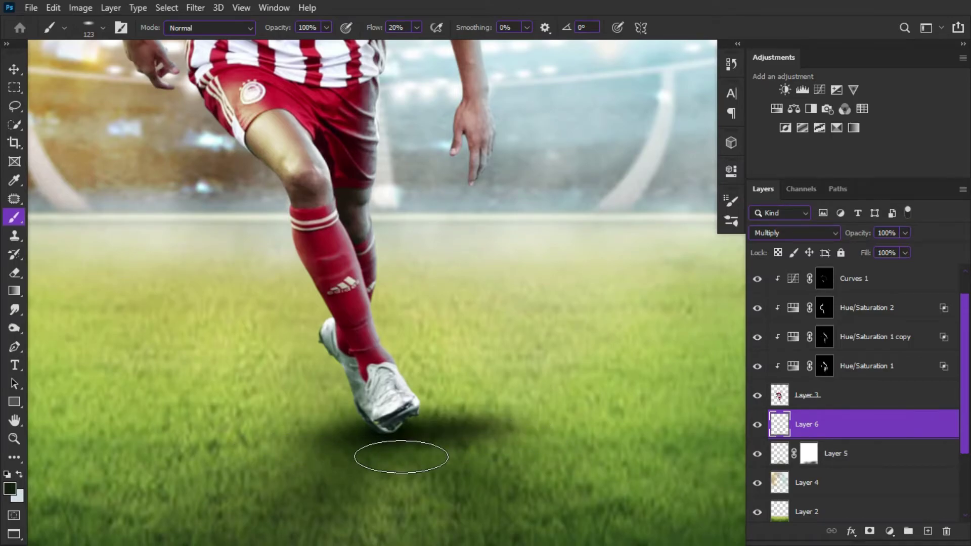
{"action": "scroll", "coordinate": [401, 457], "scroll_direction": "down", "scroll_amount": 3}
{"action": "scroll", "coordinate": [405, 449], "scroll_direction": "up", "scroll_amount": 3}
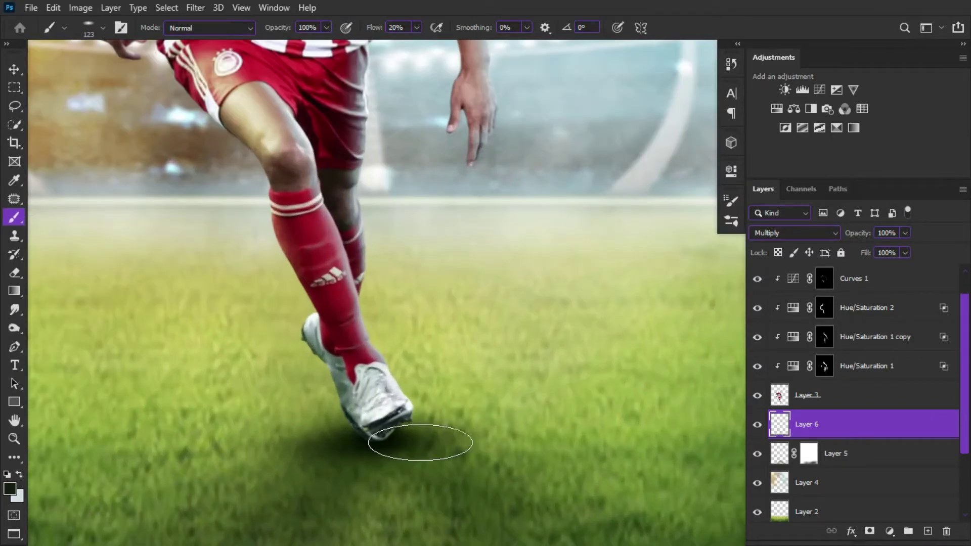
{"action": "left_click", "coordinate": [420, 442]}
{"action": "left_click_drag", "start_coordinate": [838, 242], "coordinate": [830, 242]}
{"action": "scroll", "coordinate": [644, 288], "scroll_direction": "down", "scroll_amount": 3}
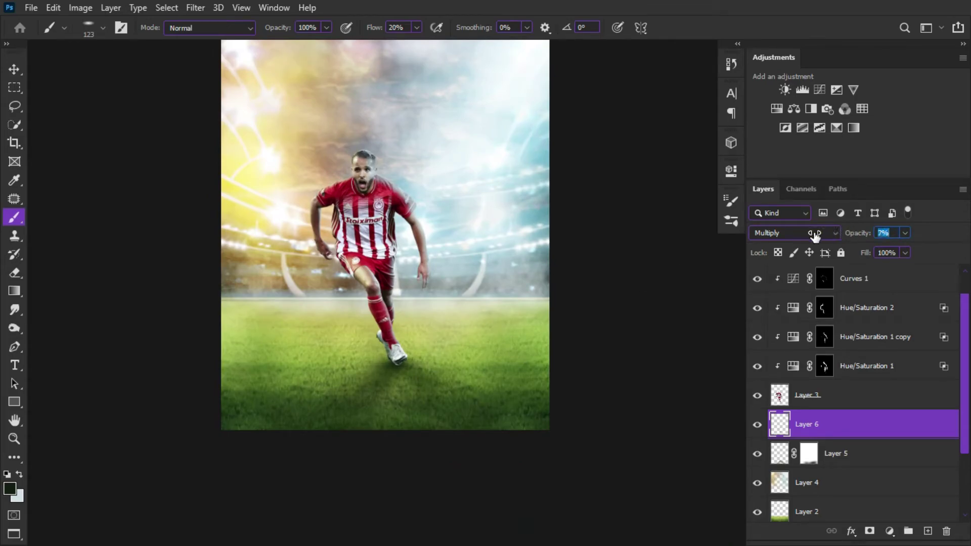
{"action": "right_click", "coordinate": [414, 193]}
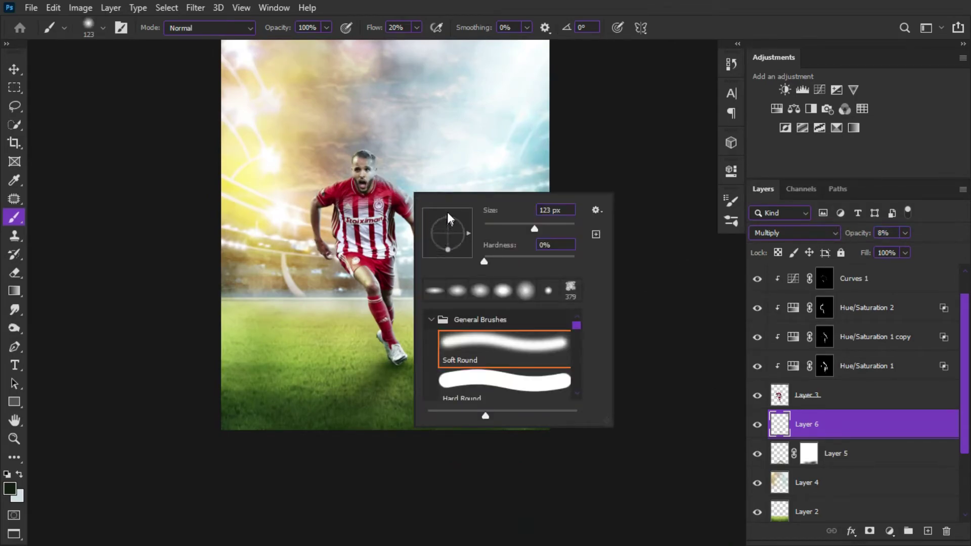
{"action": "key", "text": "Escape"}
{"action": "scroll", "coordinate": [913, 297], "scroll_direction": "up", "scroll_amount": 1}
Step: Add an Exposure adjustment above Curves 2, lowering exposure to about -3.97
{"action": "left_click", "coordinate": [866, 283]}
{"action": "scroll", "coordinate": [417, 334], "scroll_direction": "up", "scroll_amount": 3}
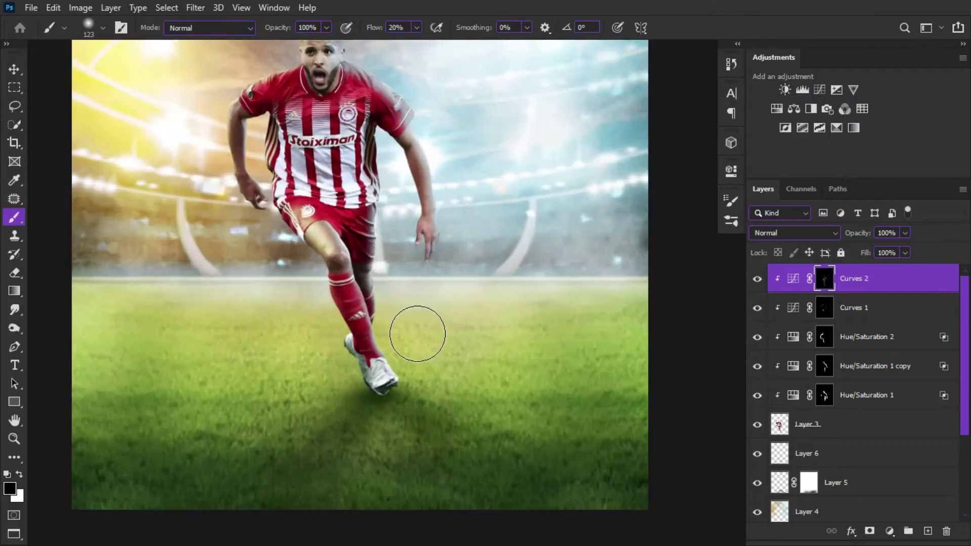
{"action": "scroll", "coordinate": [417, 334], "scroll_direction": "up", "scroll_amount": 1}
{"action": "left_click", "coordinate": [837, 89]}
{"action": "left_click_drag", "start_coordinate": [608, 246], "coordinate": [558, 247]}
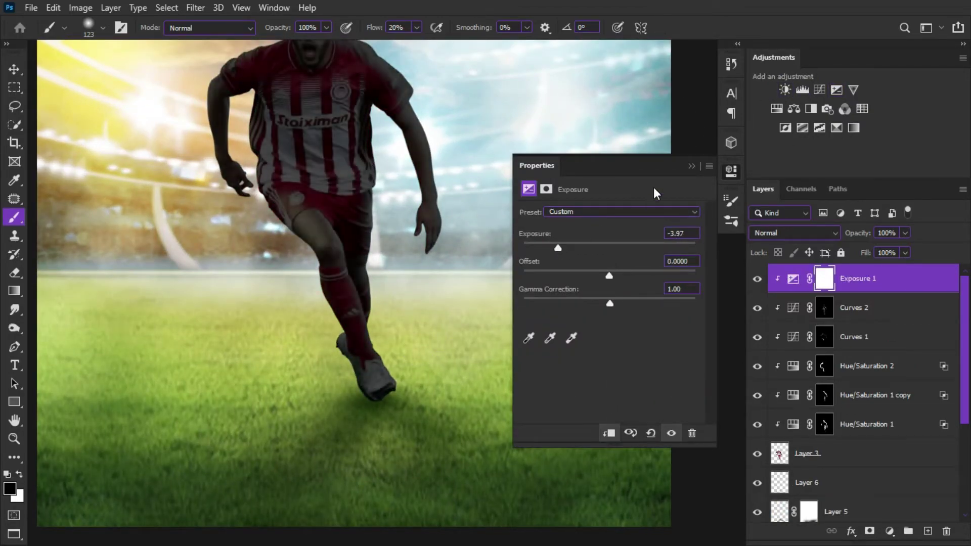
Step: Invert the Exposure mask and paint white under the boot so only that area darkens
{"action": "left_click", "coordinate": [691, 166]}
{"action": "key", "text": "ctrl+i"}
{"action": "scroll", "coordinate": [379, 265], "scroll_direction": "up", "scroll_amount": 2}
{"action": "right_click", "coordinate": [370, 364]}
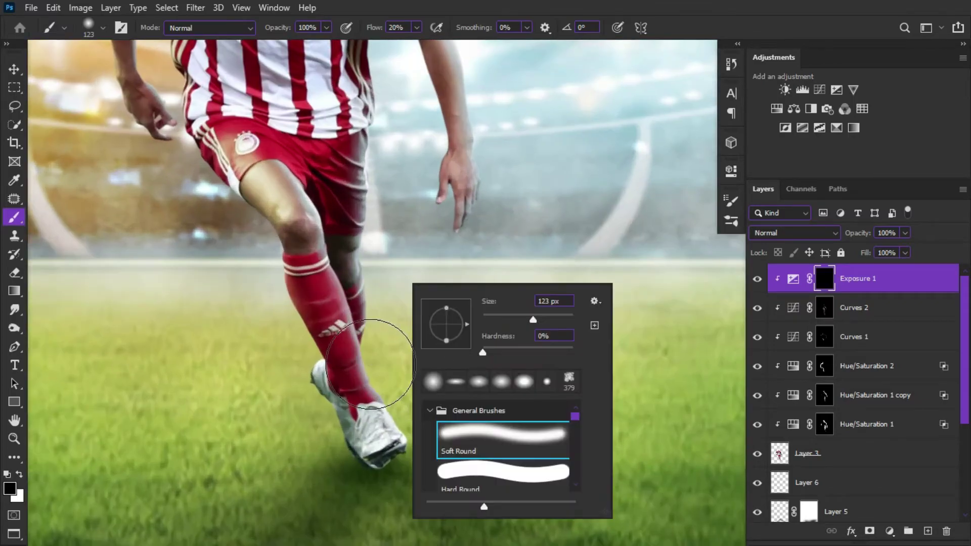
{"action": "key", "text": "Escape"}
{"action": "scroll", "coordinate": [317, 377], "scroll_direction": "up", "scroll_amount": 3}
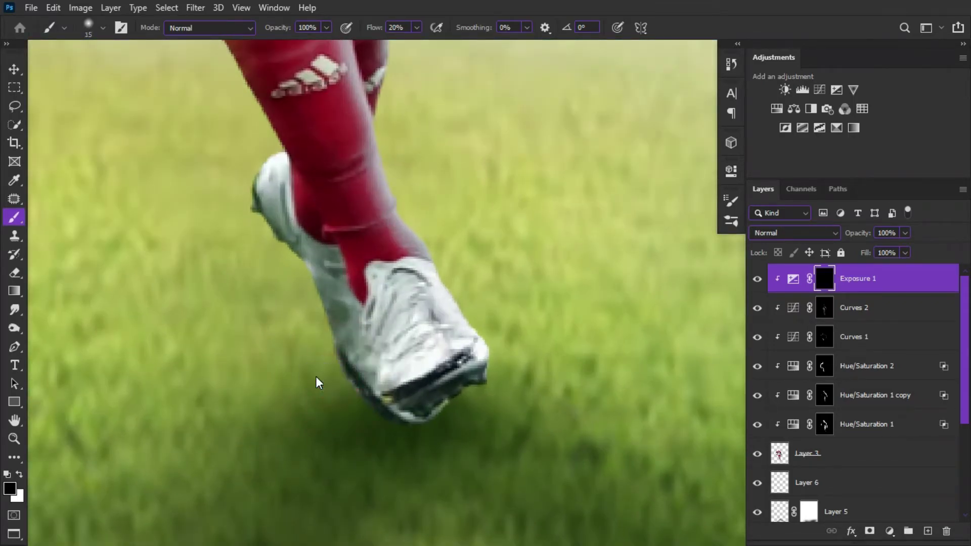
{"action": "key", "text": "x"}
{"action": "mouse_move", "coordinate": [392, 446]}
{"action": "left_mouse_down"}
{"action": "mouse_move", "coordinate": [351, 343]}
{"action": "mouse_move", "coordinate": [287, 270]}
{"action": "mouse_move", "coordinate": [238, 191]}
{"action": "mouse_move", "coordinate": [386, 427]}
{"action": "mouse_move", "coordinate": [381, 417]}
{"action": "mouse_move", "coordinate": [396, 415]}
{"action": "left_mouse_up"}
Step: Give the player's Layer 3 a blank layer mask
{"action": "right_click", "coordinate": [373, 415], "text": "alt"}
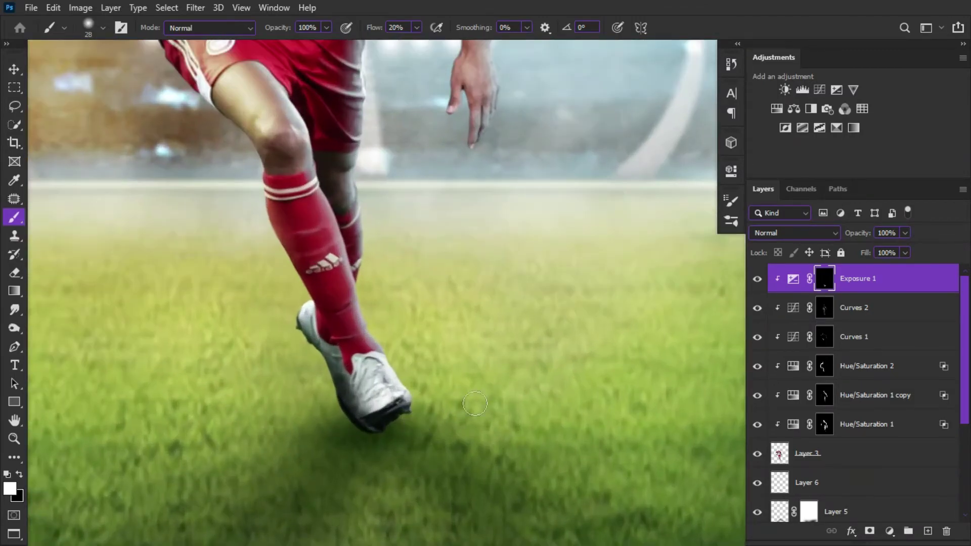
{"action": "scroll", "coordinate": [824, 425], "scroll_direction": "down", "scroll_amount": 1}
{"action": "left_click", "coordinate": [809, 424]}
{"action": "left_click", "coordinate": [870, 531]}
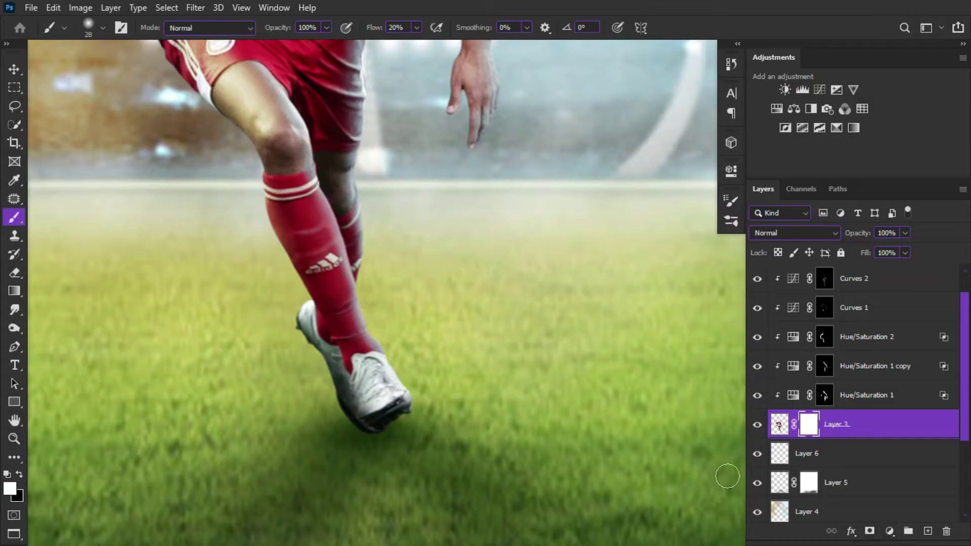
Step: Pick grass brush 2 from Grass Photoshop Brushes 3 and shrink it to 35 px
{"action": "left_click", "coordinate": [121, 28]}
{"action": "left_click", "coordinate": [533, 167]}
{"action": "left_click_drag", "start_coordinate": [711, 265], "coordinate": [713, 299]}
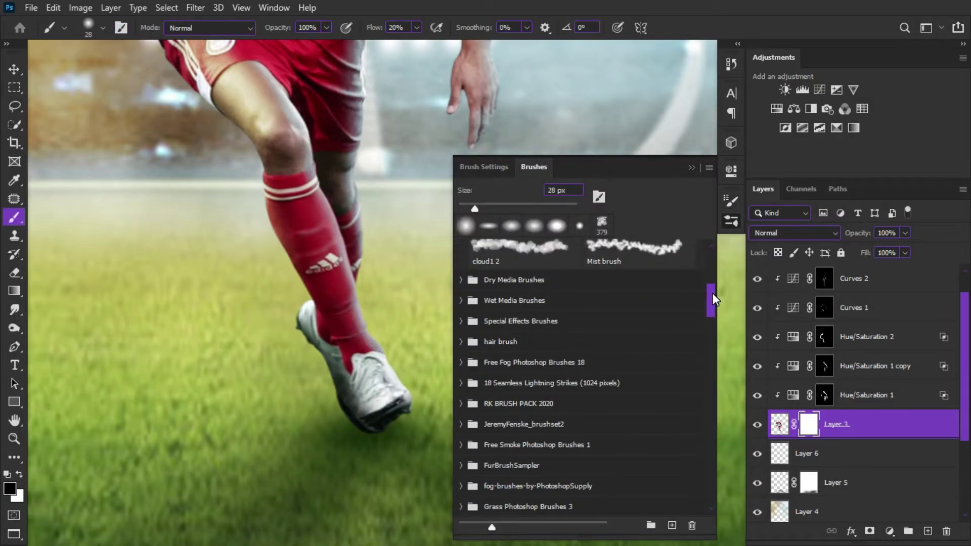
{"action": "scroll", "coordinate": [571, 426], "scroll_direction": "down", "scroll_amount": 1}
{"action": "left_click", "coordinate": [468, 484]}
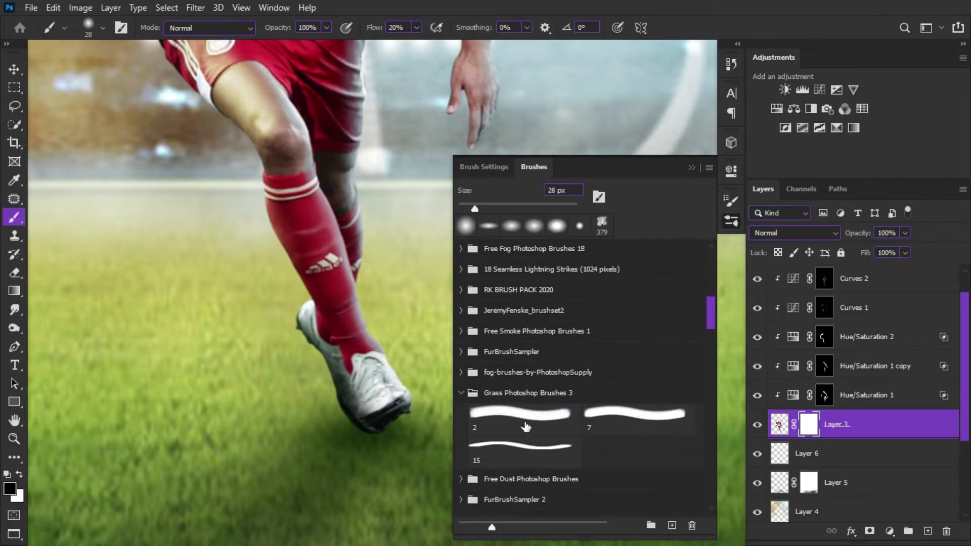
{"action": "left_click", "coordinate": [524, 419]}
{"action": "scroll", "coordinate": [207, 347], "scroll_direction": "down", "scroll_amount": 2}
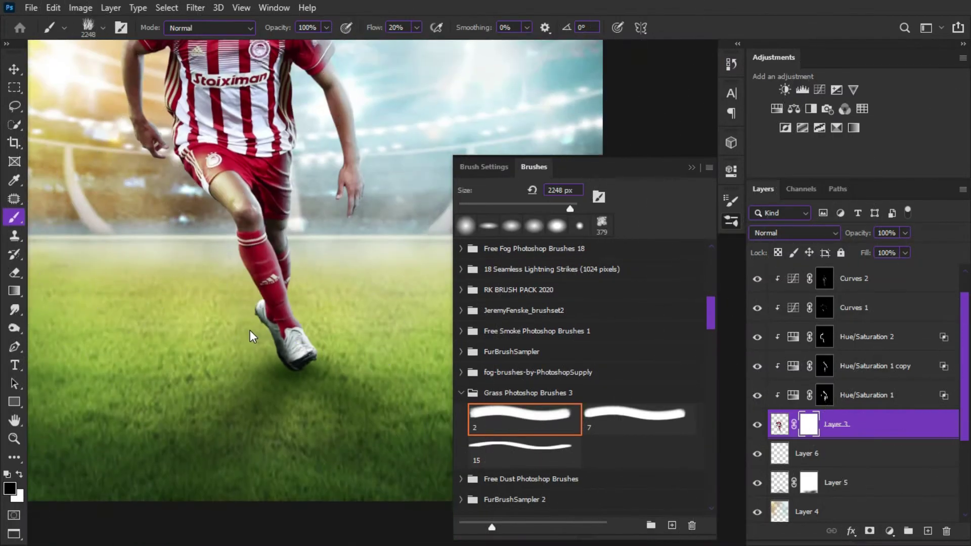
{"action": "mouse_move", "coordinate": [222, 324]}
{"action": "left_mouse_down"}
{"action": "mouse_move", "coordinate": [71, 323]}
{"action": "mouse_move", "coordinate": [321, 386]}
{"action": "left_mouse_up"}
{"action": "scroll", "coordinate": [288, 390], "scroll_direction": "up", "scroll_amount": 5}
{"action": "key", "text": "bracketleft"}
{"action": "key", "text": "bracketleft"}
{"action": "key", "text": "bracketleft"}
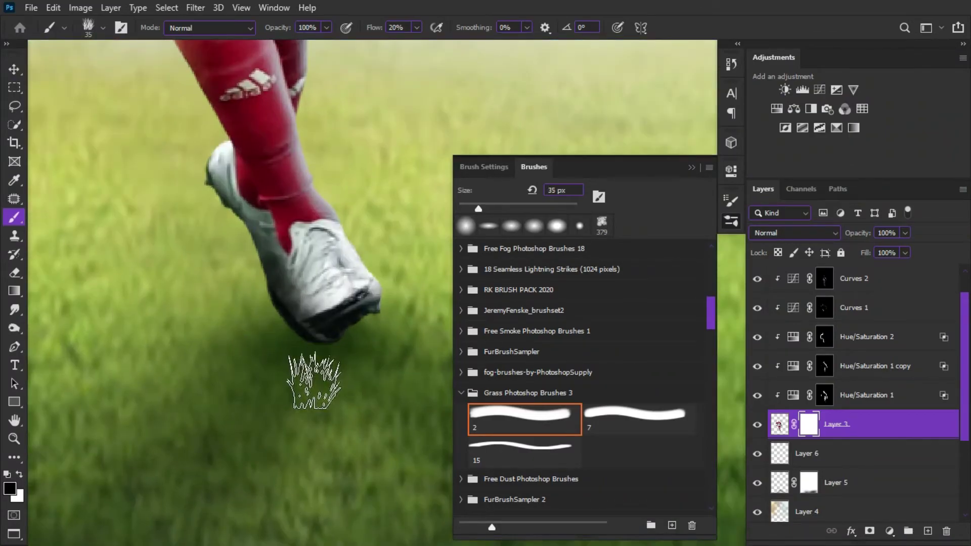
Step: Raise flow to 61% then 68%, blend the boot sole into the turf, then choose Soft Round
{"action": "key", "text": "shift+6"}
{"action": "key", "text": "shift+1"}
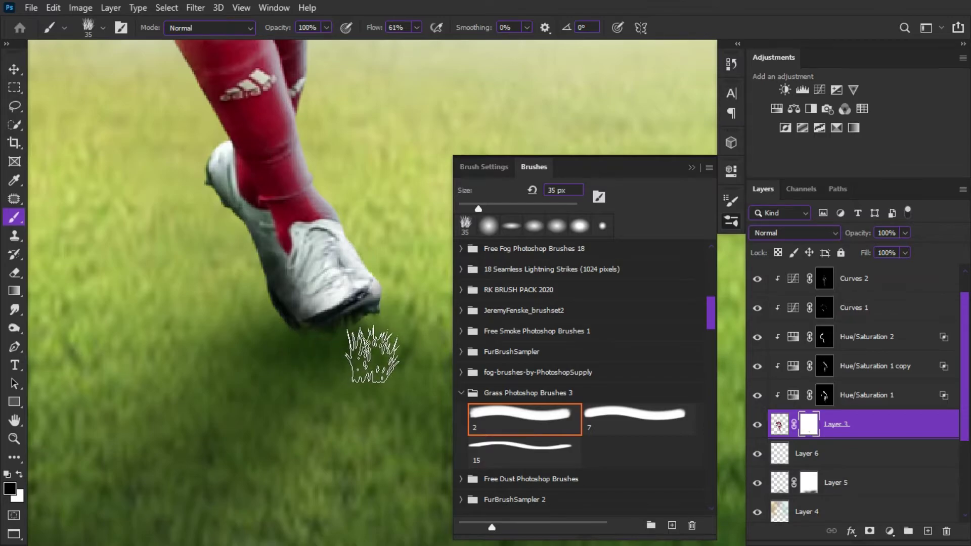
{"action": "scroll", "coordinate": [326, 363], "scroll_direction": "down", "scroll_amount": 2}
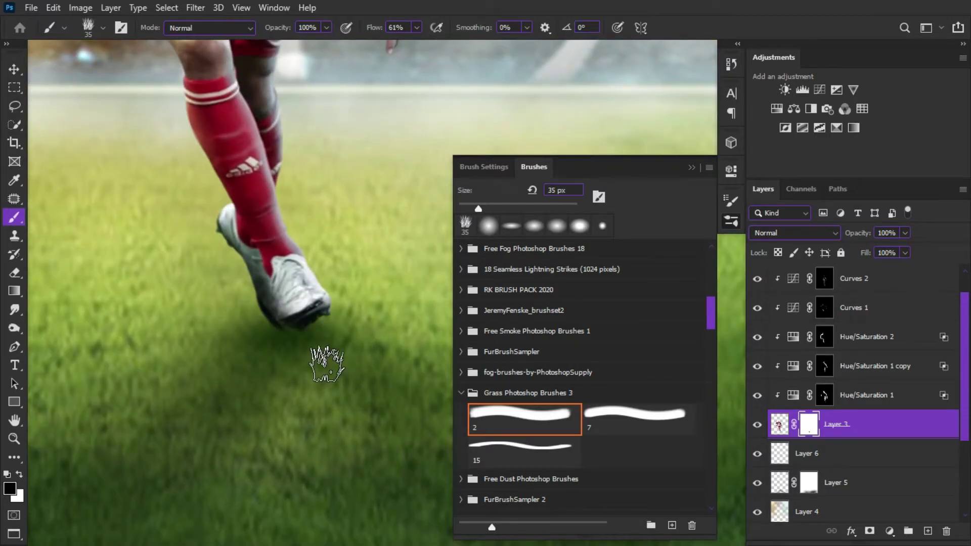
{"action": "key", "text": "shift+6"}
{"action": "key", "text": "shift+8"}
{"action": "scroll", "coordinate": [277, 340], "scroll_direction": "up", "scroll_amount": 3}
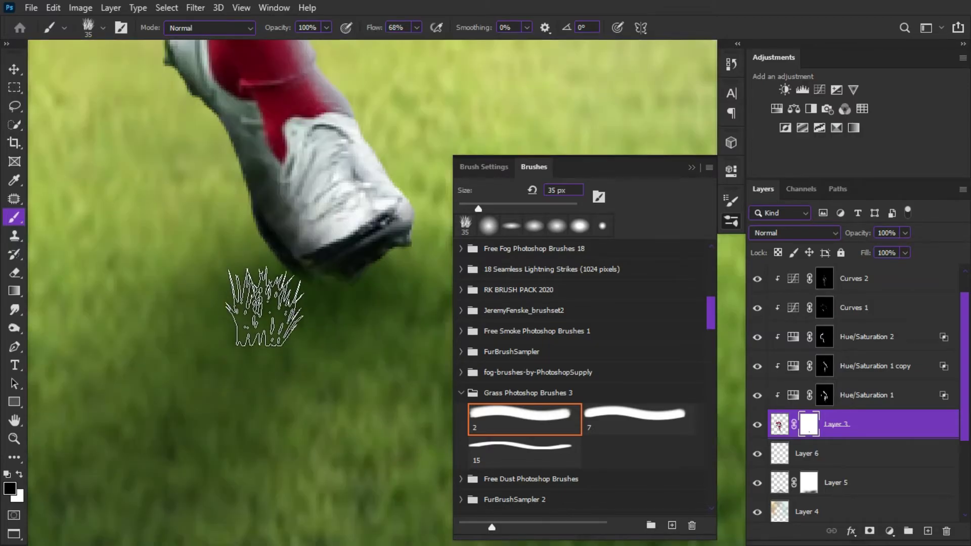
{"action": "scroll", "coordinate": [333, 346], "scroll_direction": "down", "scroll_amount": 1}
{"action": "scroll", "coordinate": [340, 353], "scroll_direction": "down", "scroll_amount": 1}
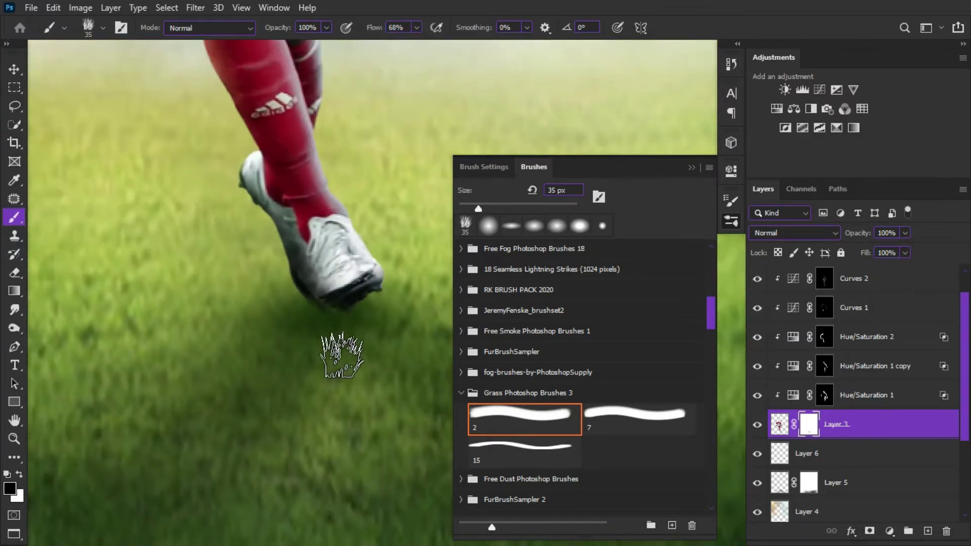
{"action": "scroll", "coordinate": [342, 362], "scroll_direction": "down", "scroll_amount": 1}
{"action": "scroll", "coordinate": [347, 369], "scroll_direction": "up", "scroll_amount": 2}
{"action": "scroll", "coordinate": [336, 358], "scroll_direction": "down", "scroll_amount": 2}
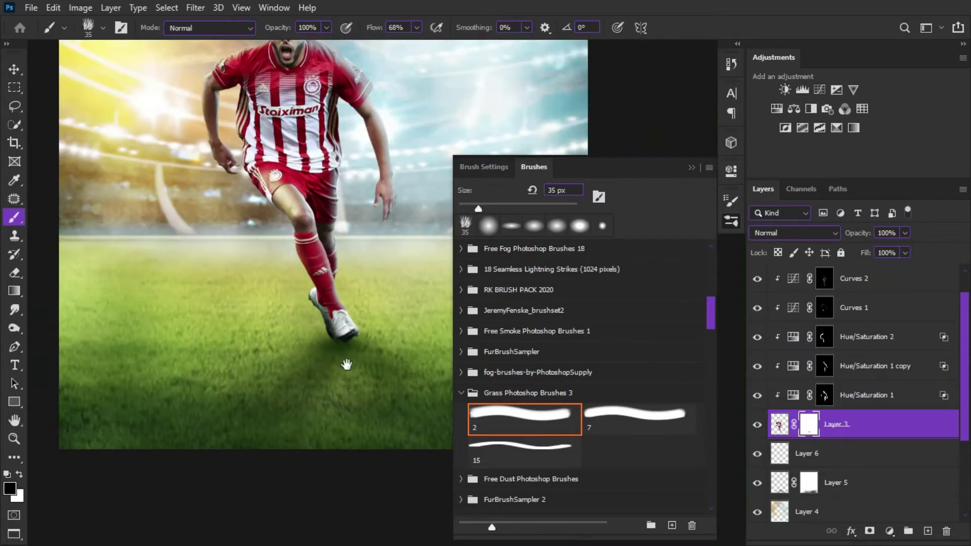
{"action": "scroll", "coordinate": [347, 364], "scroll_direction": "up", "scroll_amount": 1}
{"action": "scroll", "coordinate": [308, 352], "scroll_direction": "down", "scroll_amount": 2}
{"action": "scroll", "coordinate": [697, 305], "scroll_direction": "down", "scroll_amount": 5}
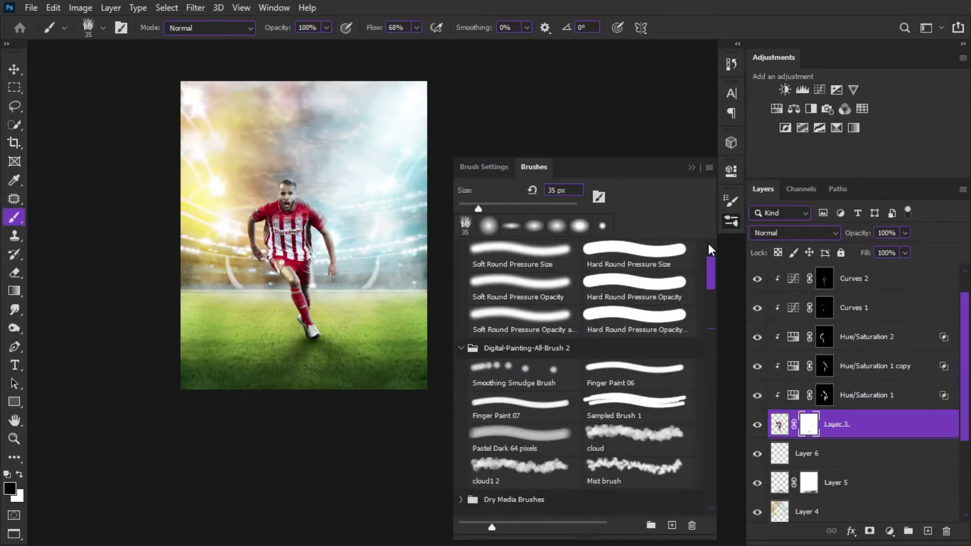
{"action": "left_click", "coordinate": [521, 255]}
Step: Swap paint colours and bring the green-shirted Leno cut-out in as Layer 7 above the player
{"action": "left_click", "coordinate": [692, 167]}
{"action": "scroll", "coordinate": [298, 341], "scroll_direction": "up", "scroll_amount": 2}
{"action": "scroll", "coordinate": [315, 392], "scroll_direction": "up", "scroll_amount": 2}
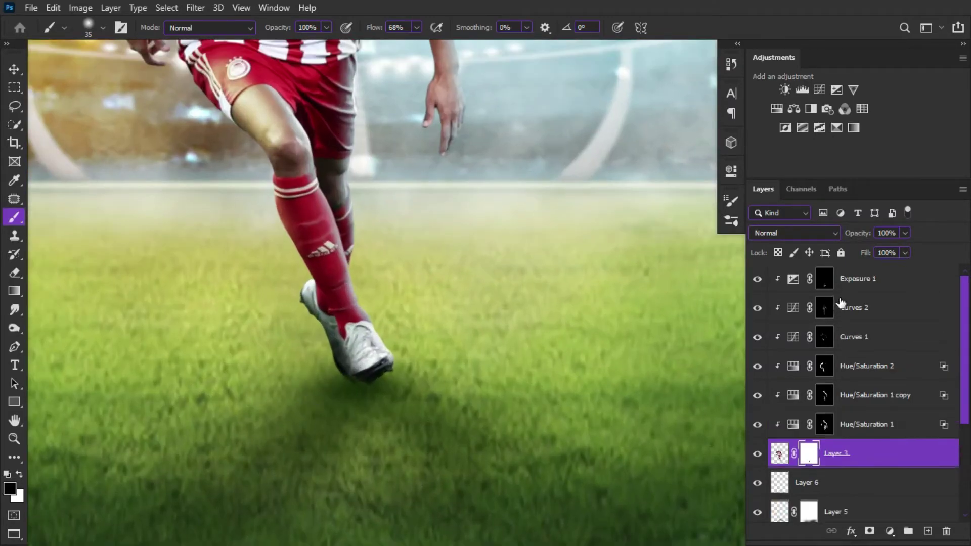
{"action": "scroll", "coordinate": [321, 342], "scroll_direction": "up", "scroll_amount": 2}
{"action": "key", "text": "x"}
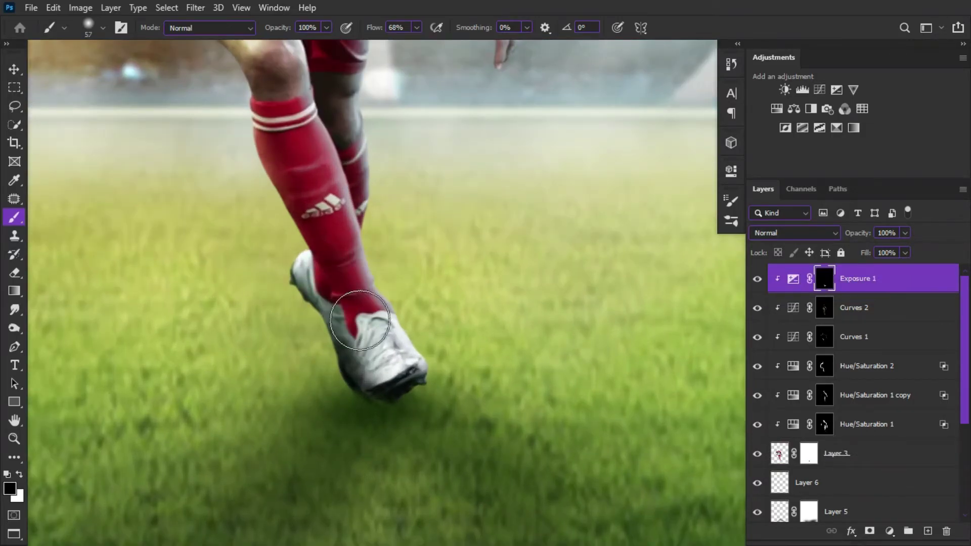
{"action": "scroll", "coordinate": [374, 321], "scroll_direction": "down", "scroll_amount": 3}
{"action": "scroll", "coordinate": [385, 321], "scroll_direction": "up", "scroll_amount": 1}
{"action": "scroll", "coordinate": [391, 320], "scroll_direction": "down", "scroll_amount": 1}
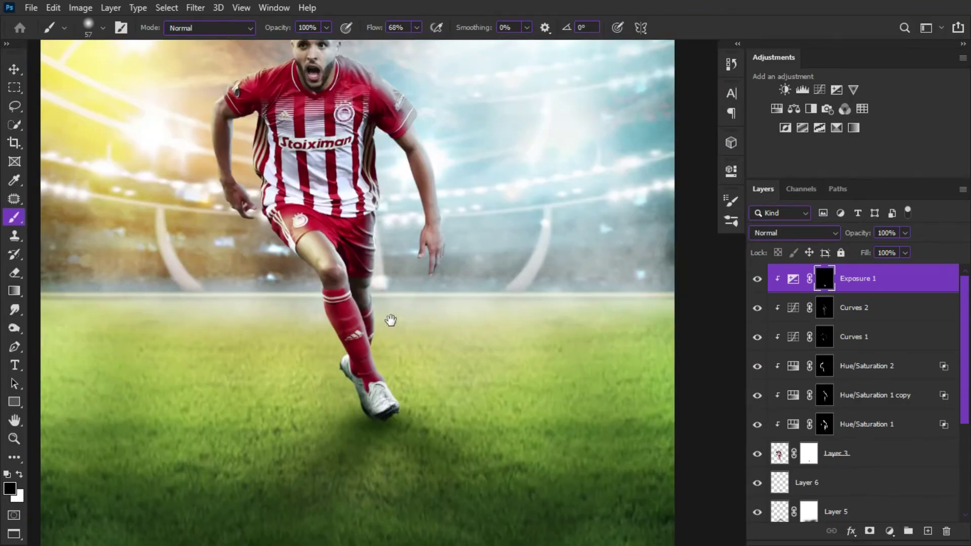
{"action": "scroll", "coordinate": [391, 320], "scroll_direction": "down", "scroll_amount": 2}
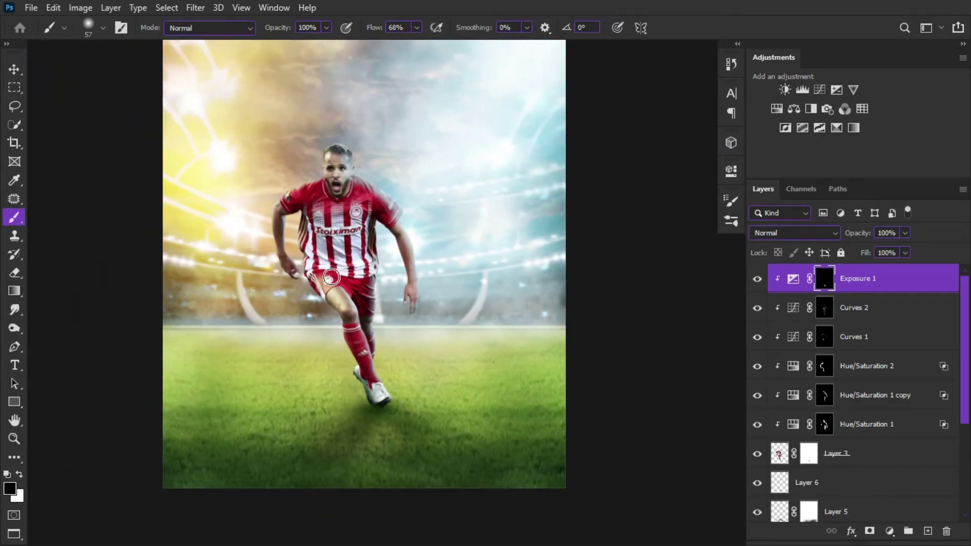
{"action": "scroll", "coordinate": [331, 277], "scroll_direction": "down", "scroll_amount": 1}
{"action": "scroll", "coordinate": [334, 285], "scroll_direction": "down", "scroll_amount": 2}
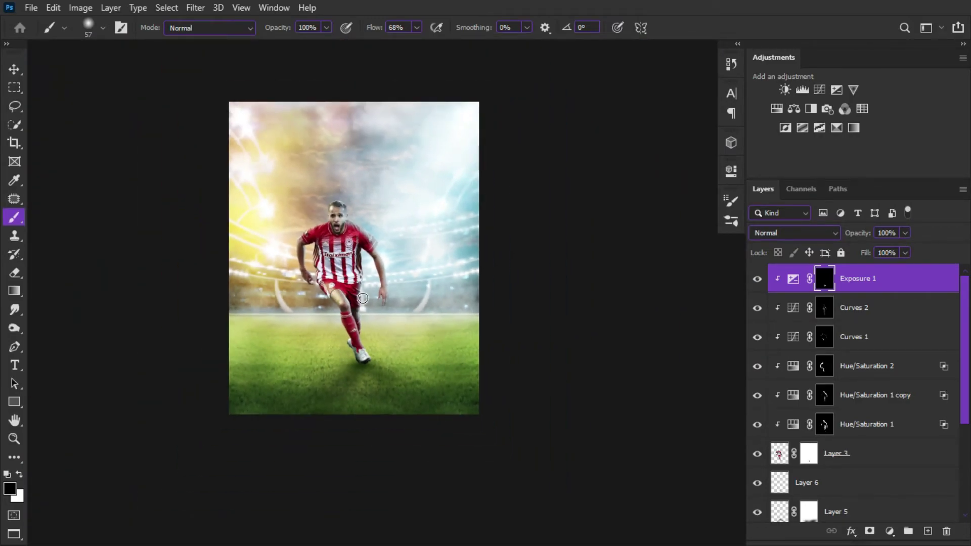
{"action": "scroll", "coordinate": [362, 299], "scroll_direction": "up", "scroll_amount": 1}
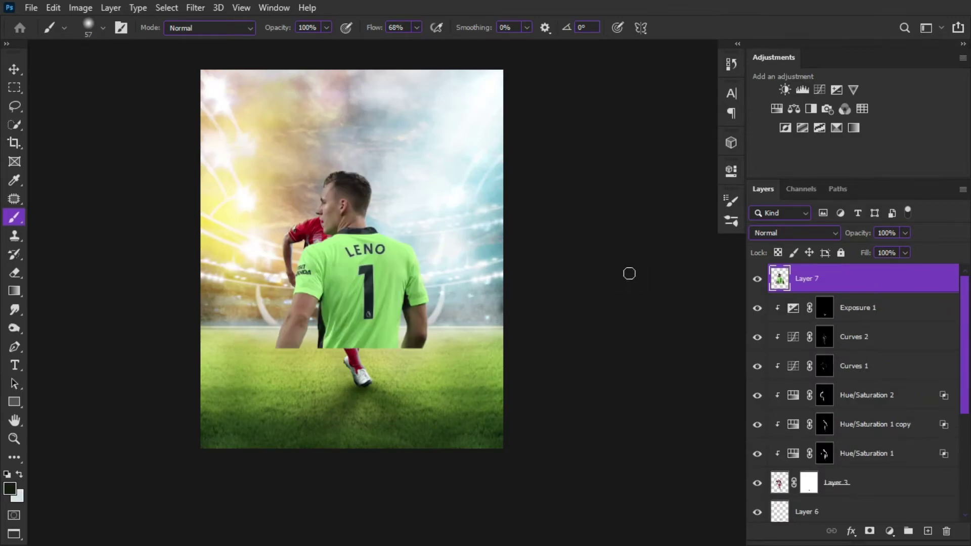
Step: Move the Leno cut-out to the lower right edge and scale it to about 140%
{"action": "key", "text": "ctrl+t"}
{"action": "left_click_drag", "start_coordinate": [317, 277], "coordinate": [448, 372]}
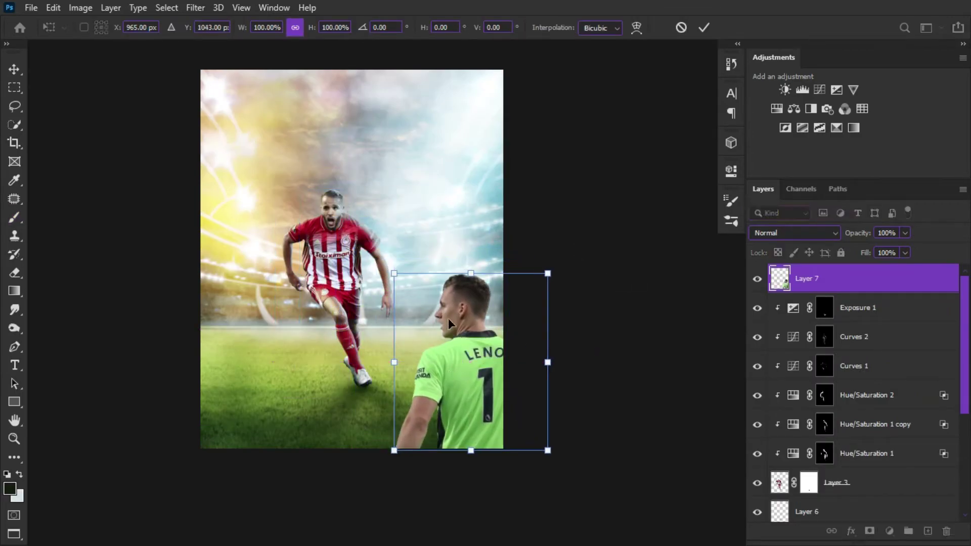
{"action": "left_click_drag", "start_coordinate": [394, 275], "coordinate": [349, 205]}
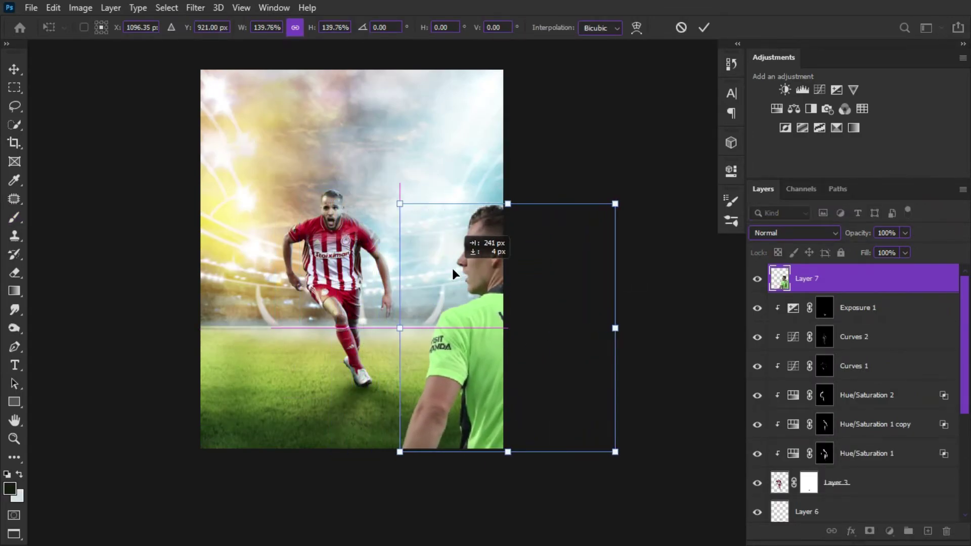
{"action": "left_click_drag", "start_coordinate": [389, 271], "coordinate": [450, 271]}
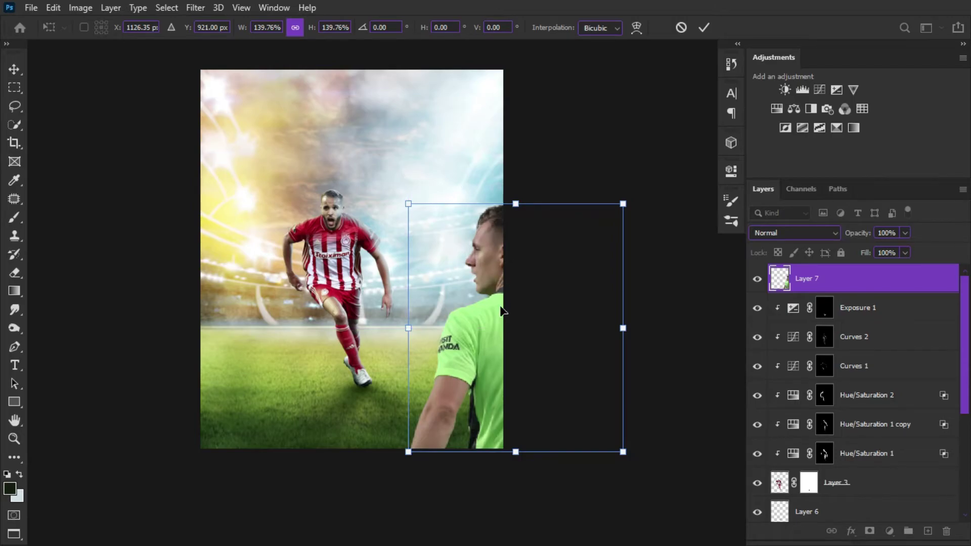
{"action": "key", "text": "Return"}
Step: Add an Exposure adjustment clipped to Layer 7, lowering exposure to about -2.53
{"action": "key", "text": "b"}
{"action": "left_click", "coordinate": [777, 108]}
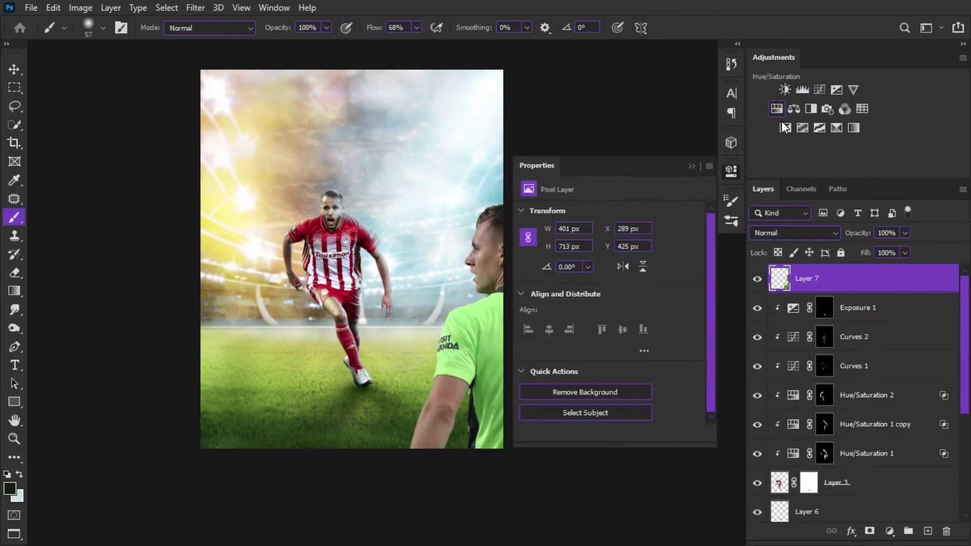
{"action": "left_click", "coordinate": [694, 171]}
{"action": "mouse_move", "coordinate": [870, 278]}
{"action": "left_mouse_down"}
{"action": "mouse_move", "coordinate": [952, 506]}
{"action": "mouse_move", "coordinate": [944, 498]}
{"action": "left_mouse_up"}
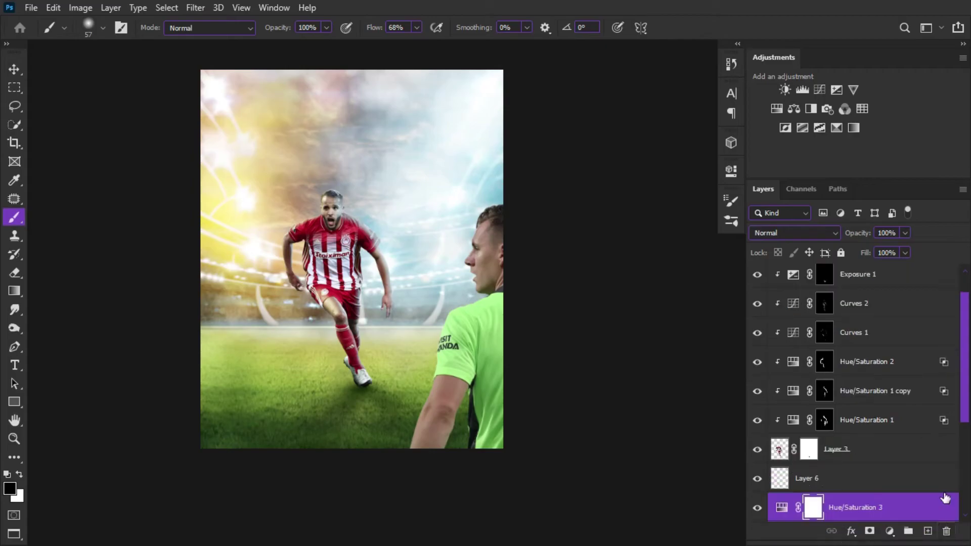
{"action": "key", "text": "ctrl+z"}
{"action": "key", "text": "ctrl+z"}
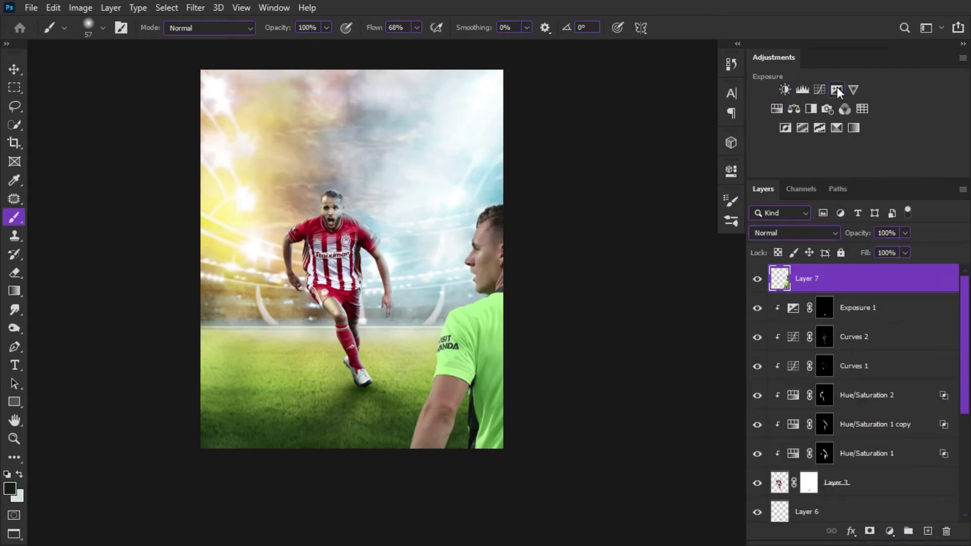
{"action": "left_click", "coordinate": [837, 90]}
{"action": "left_click", "coordinate": [608, 432]}
{"action": "left_click_drag", "start_coordinate": [609, 248], "coordinate": [587, 248]}
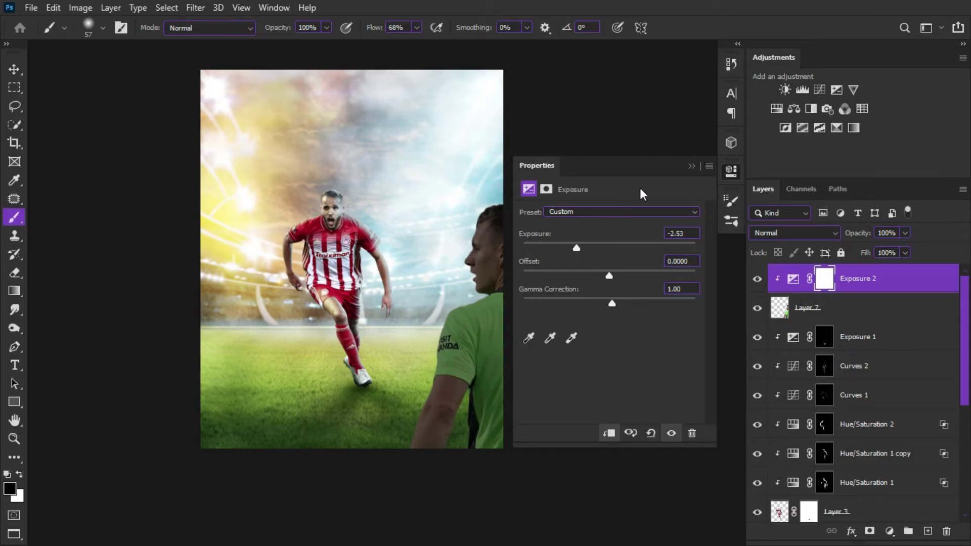
{"action": "left_click", "coordinate": [692, 166]}
{"action": "scroll", "coordinate": [451, 239], "scroll_direction": "up", "scroll_amount": 2}
Step: Paint on the Exposure 2 mask to brighten the player's hairline, forehead and green shirt edge
{"action": "scroll", "coordinate": [422, 211], "scroll_direction": "up", "scroll_amount": 2}
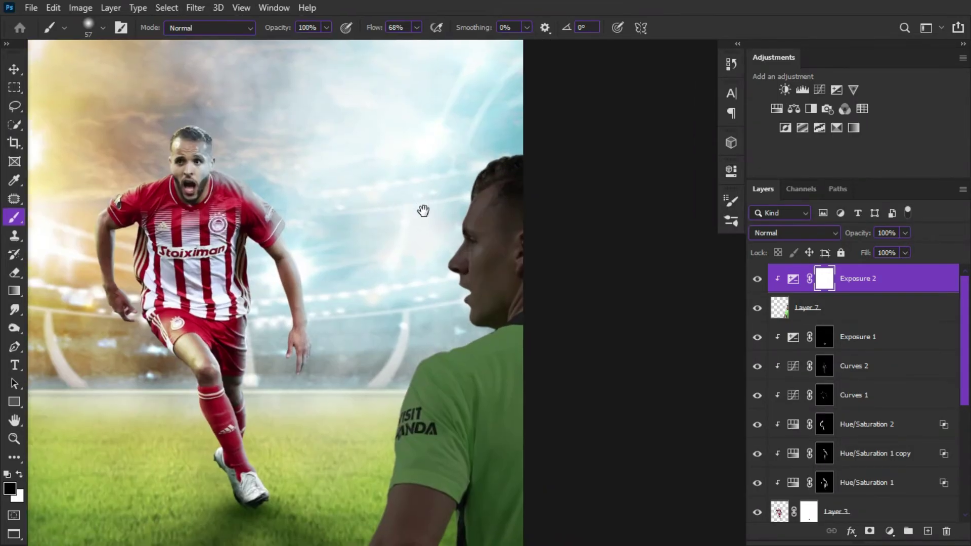
{"action": "scroll", "coordinate": [506, 152], "scroll_direction": "up", "scroll_amount": 2}
{"action": "left_click_drag", "start_coordinate": [587, 108], "coordinate": [557, 117]}
{"action": "left_click_drag", "start_coordinate": [500, 146], "coordinate": [498, 237]}
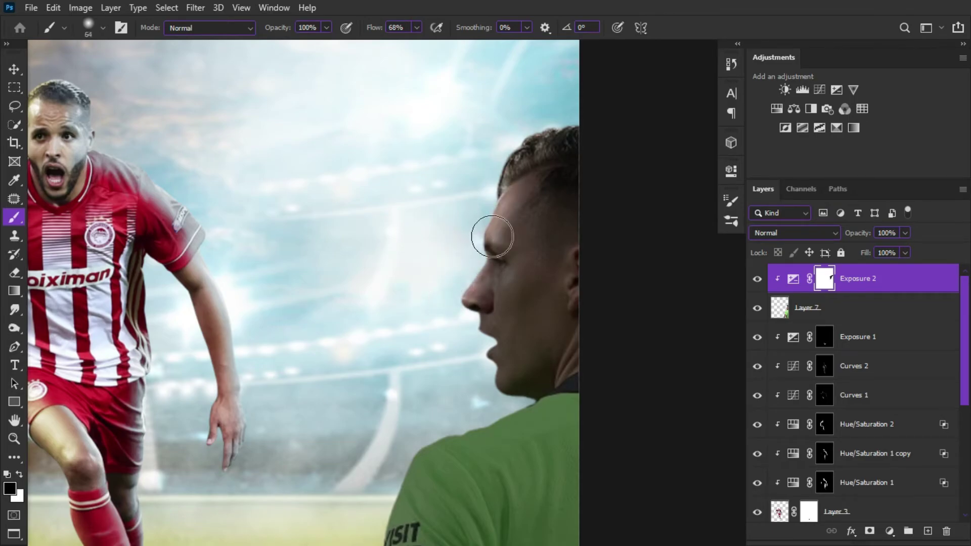
{"action": "left_click_drag", "start_coordinate": [462, 276], "coordinate": [473, 230]}
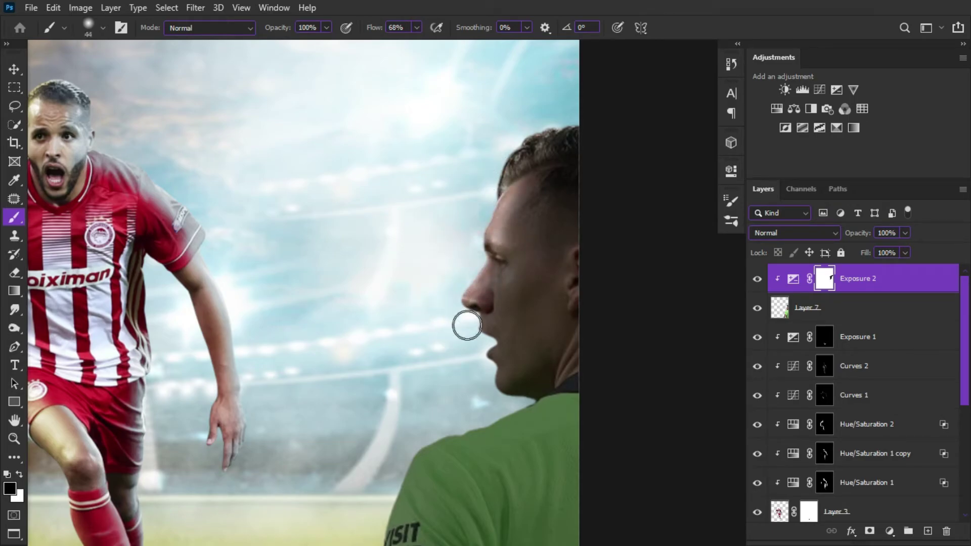
{"action": "scroll", "coordinate": [475, 368], "scroll_direction": "down", "scroll_amount": 1}
{"action": "scroll", "coordinate": [440, 199], "scroll_direction": "down", "scroll_amount": 1}
{"action": "scroll", "coordinate": [408, 234], "scroll_direction": "down", "scroll_amount": 2}
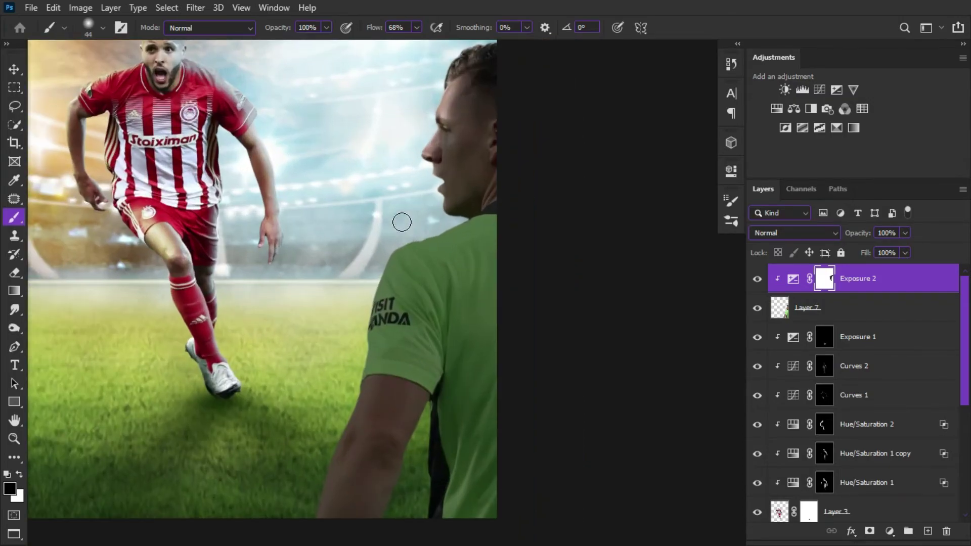
{"action": "mouse_move", "coordinate": [403, 219]}
{"action": "left_mouse_down"}
{"action": "mouse_move", "coordinate": [410, 231]}
{"action": "mouse_move", "coordinate": [380, 255]}
{"action": "left_mouse_up"}
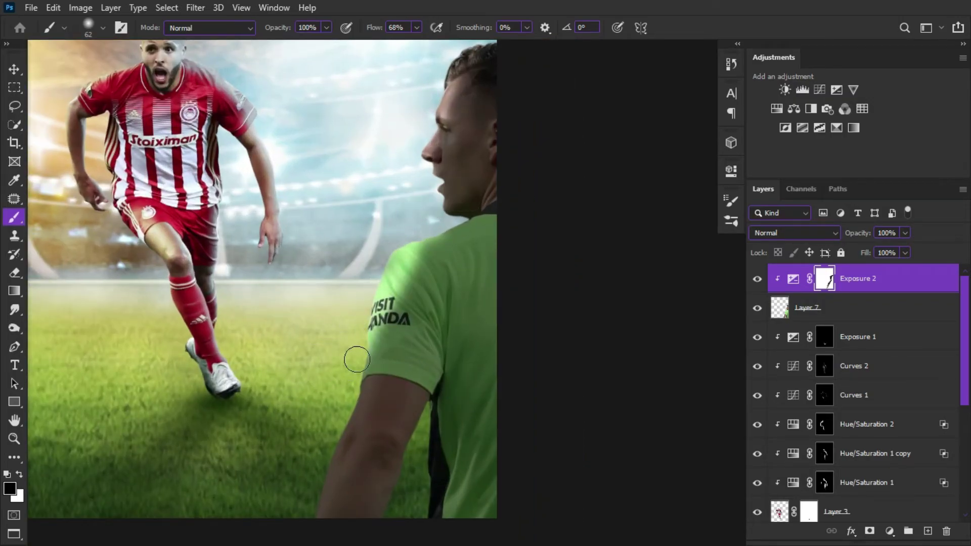
{"action": "mouse_move", "coordinate": [312, 476]}
{"action": "left_mouse_down"}
{"action": "mouse_move", "coordinate": [356, 334]}
{"action": "mouse_move", "coordinate": [385, 278]}
{"action": "left_mouse_up"}
Step: Brighten the sky beside the face and arm down to the grass, then touch up the forehead in white
{"action": "scroll", "coordinate": [356, 334], "scroll_direction": "down", "scroll_amount": 1}
{"action": "scroll", "coordinate": [354, 336], "scroll_direction": "up", "scroll_amount": 1}
{"action": "scroll", "coordinate": [362, 311], "scroll_direction": "up", "scroll_amount": 1}
{"action": "scroll", "coordinate": [453, 269], "scroll_direction": "up", "scroll_amount": 1}
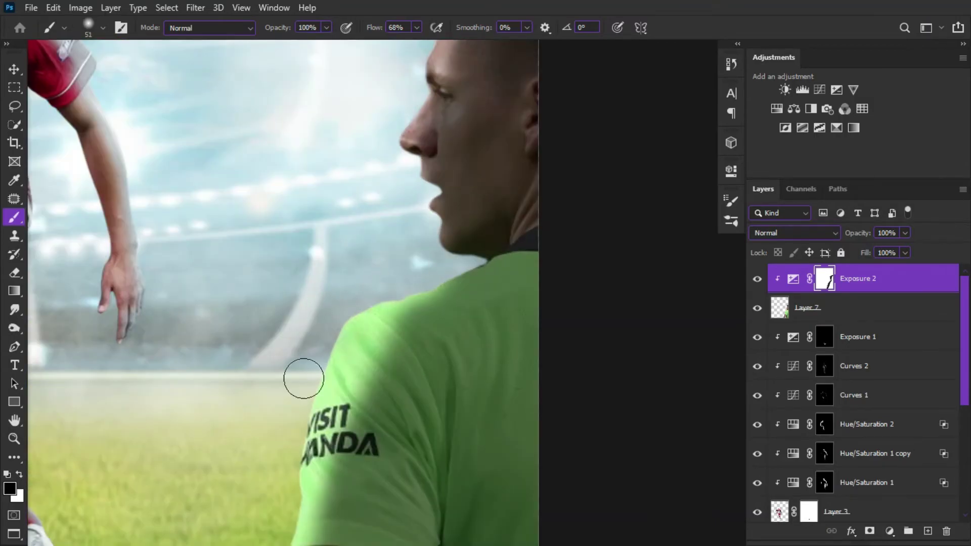
{"action": "scroll", "coordinate": [428, 318], "scroll_direction": "down", "scroll_amount": 3}
{"action": "scroll", "coordinate": [408, 306], "scroll_direction": "up", "scroll_amount": 2}
{"action": "type", "text": "35"}
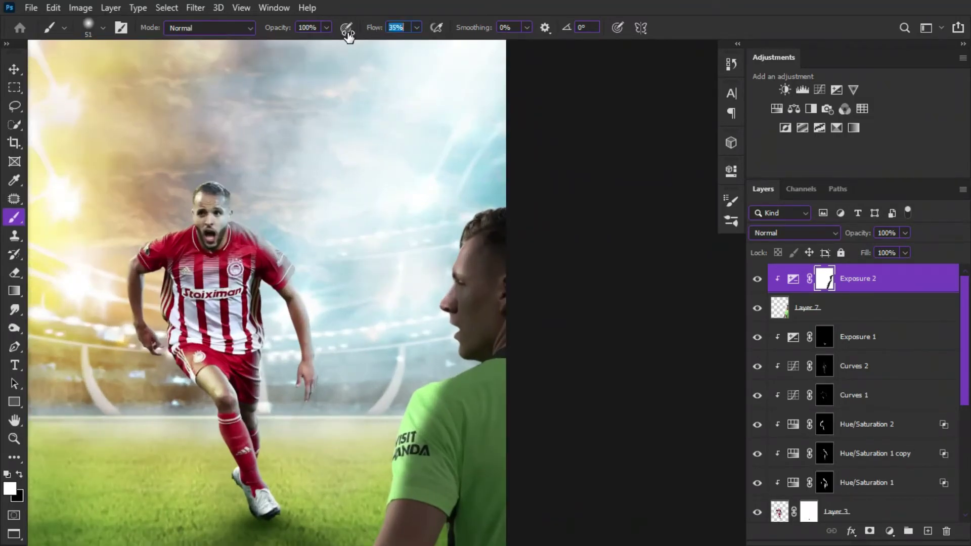
{"action": "type", "text": "28"}
{"action": "left_click_drag", "start_coordinate": [444, 245], "coordinate": [436, 303]}
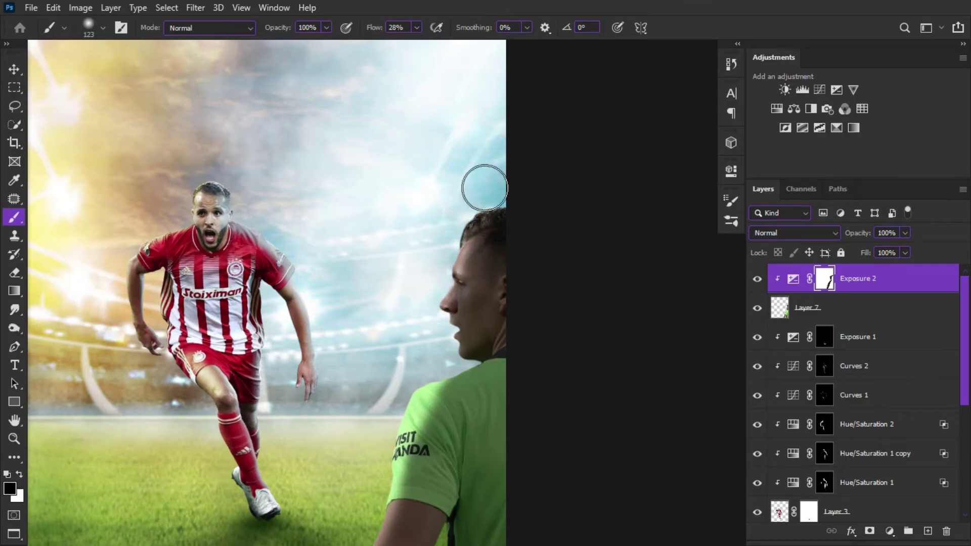
{"action": "left_click_drag", "start_coordinate": [367, 492], "coordinate": [350, 364]}
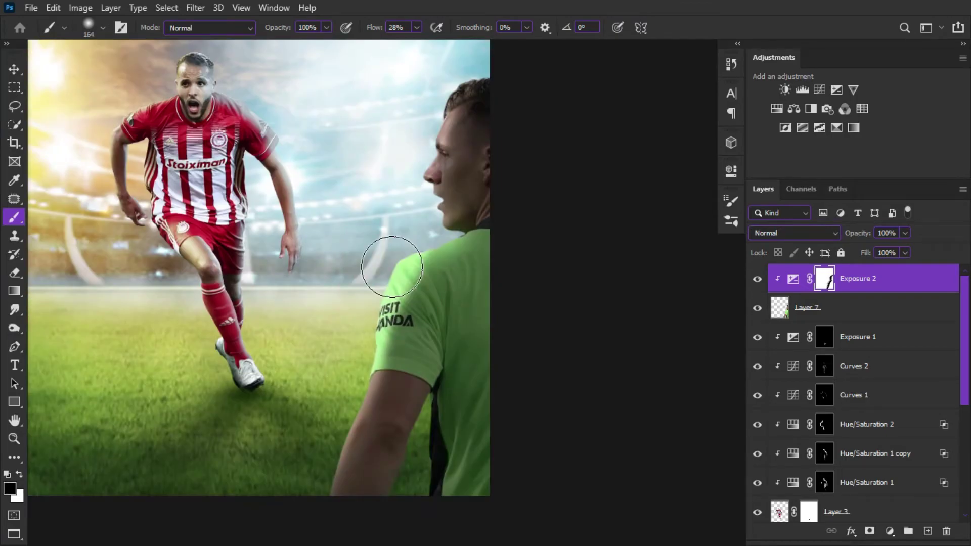
{"action": "left_click_drag", "start_coordinate": [392, 266], "coordinate": [317, 463]}
{"action": "scroll", "coordinate": [389, 275], "scroll_direction": "down", "scroll_amount": 2}
{"action": "scroll", "coordinate": [360, 336], "scroll_direction": "up", "scroll_amount": 1}
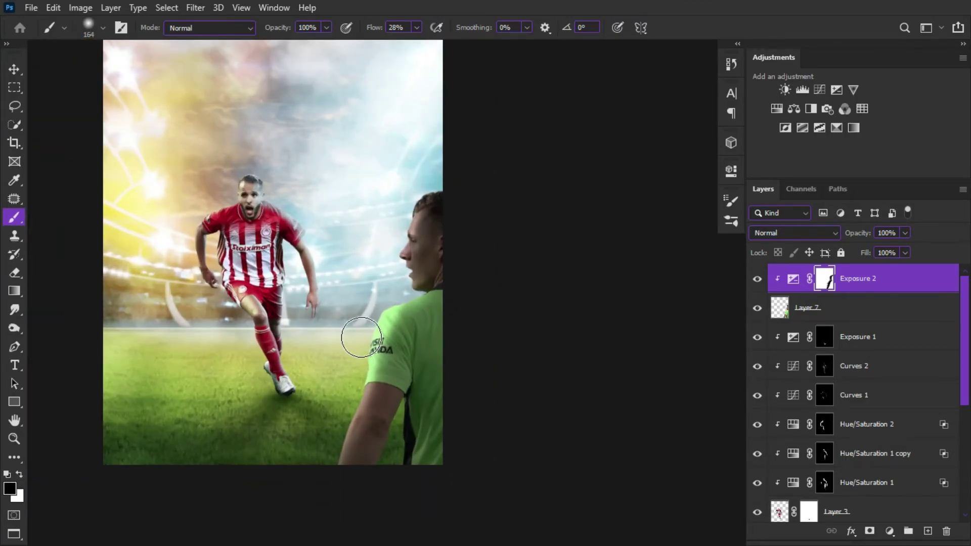
{"action": "scroll", "coordinate": [354, 337], "scroll_direction": "up", "scroll_amount": 3}
{"action": "key", "text": "x"}
{"action": "key", "text": "x"}
{"action": "mouse_move", "coordinate": [481, 162]}
{"action": "left_mouse_down"}
{"action": "mouse_move", "coordinate": [494, 159]}
{"action": "mouse_move", "coordinate": [484, 168]}
{"action": "left_mouse_up"}
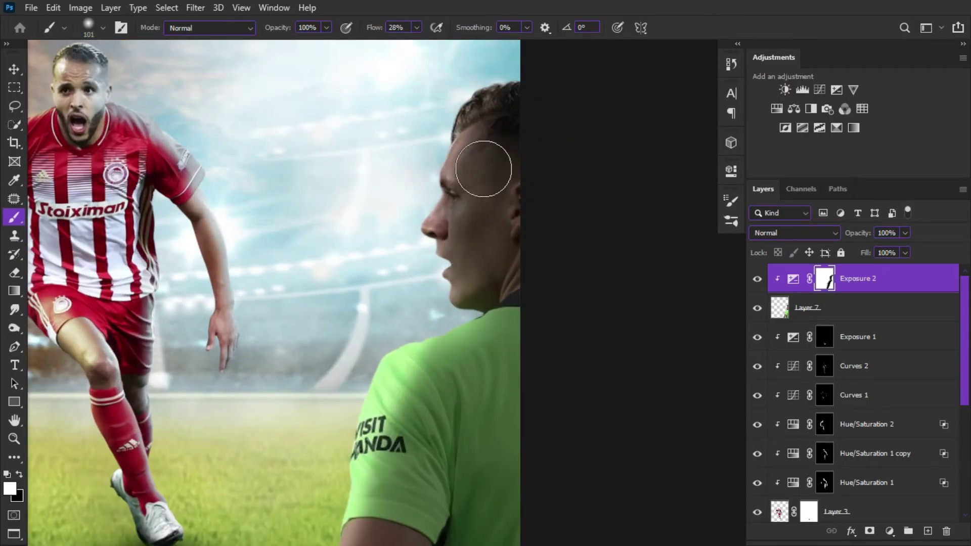
{"action": "scroll", "coordinate": [430, 243], "scroll_direction": "down", "scroll_amount": 2}
{"action": "scroll", "coordinate": [410, 272], "scroll_direction": "down", "scroll_amount": 1}
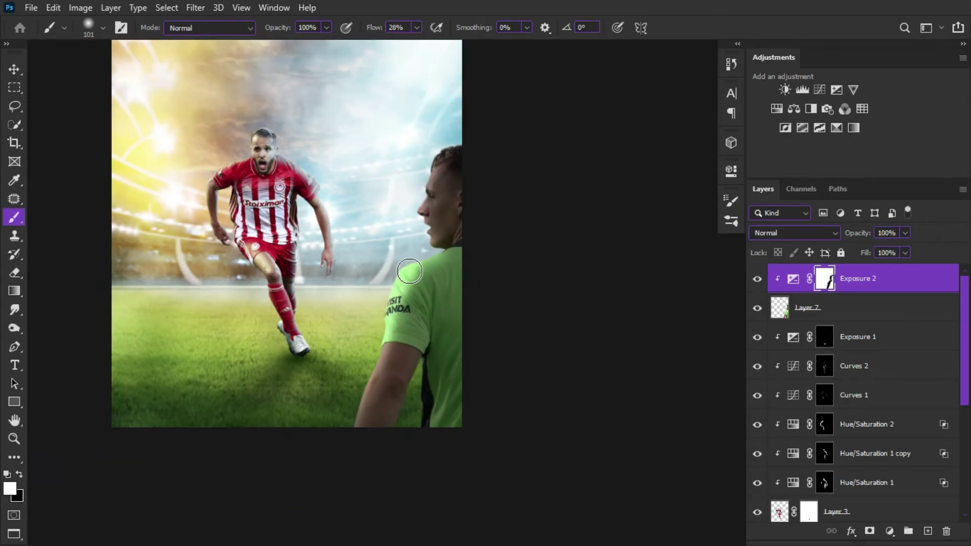
{"action": "scroll", "coordinate": [409, 271], "scroll_direction": "up", "scroll_amount": 1}
{"action": "scroll", "coordinate": [410, 271], "scroll_direction": "down", "scroll_amount": 2}
Step: Convert Layer 7 into a smart object
{"action": "right_click", "coordinate": [825, 306]}
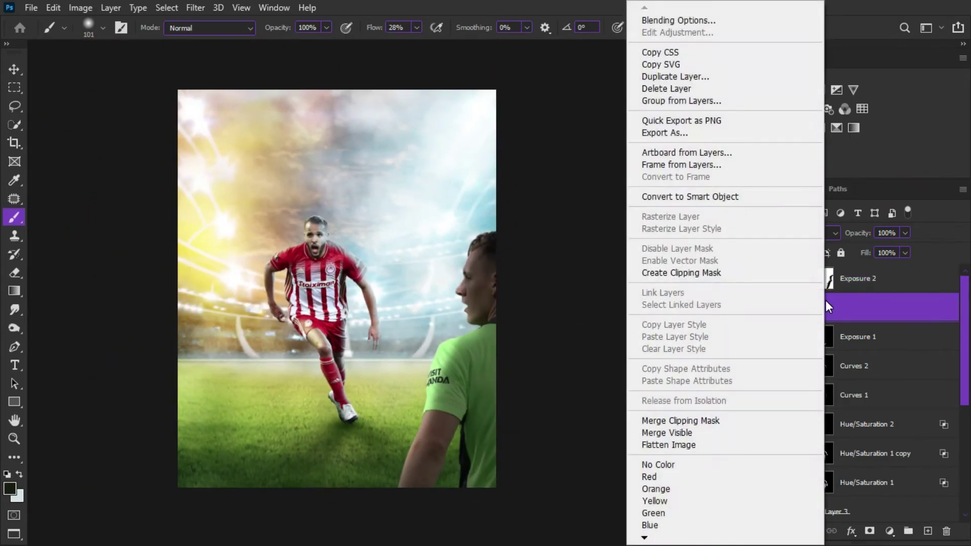
{"action": "left_click", "coordinate": [675, 197]}
{"action": "left_click", "coordinate": [196, 8]}
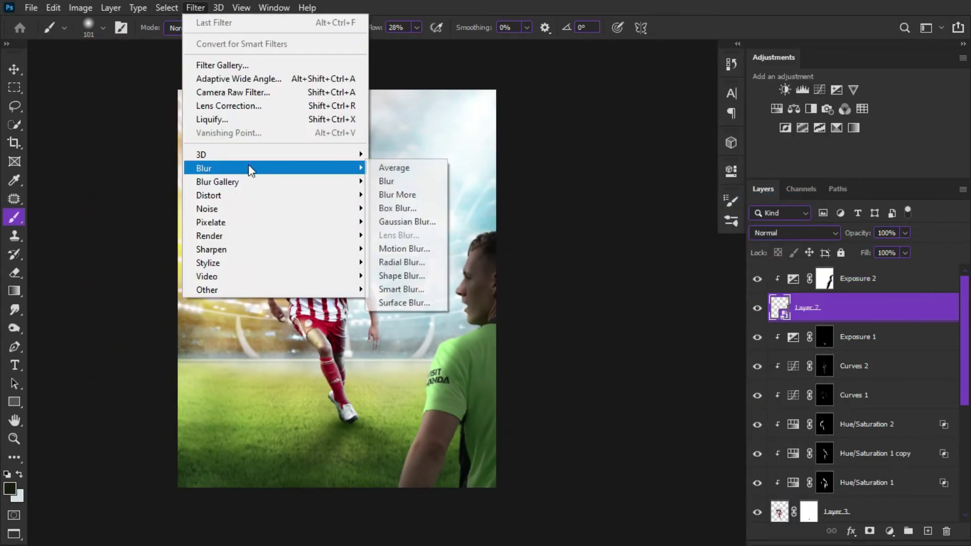
Step: Apply a low-radius Gaussian Blur smart filter to the goalkeeper on Layer 7 and recheck its radius
{"action": "left_click", "coordinate": [407, 221]}
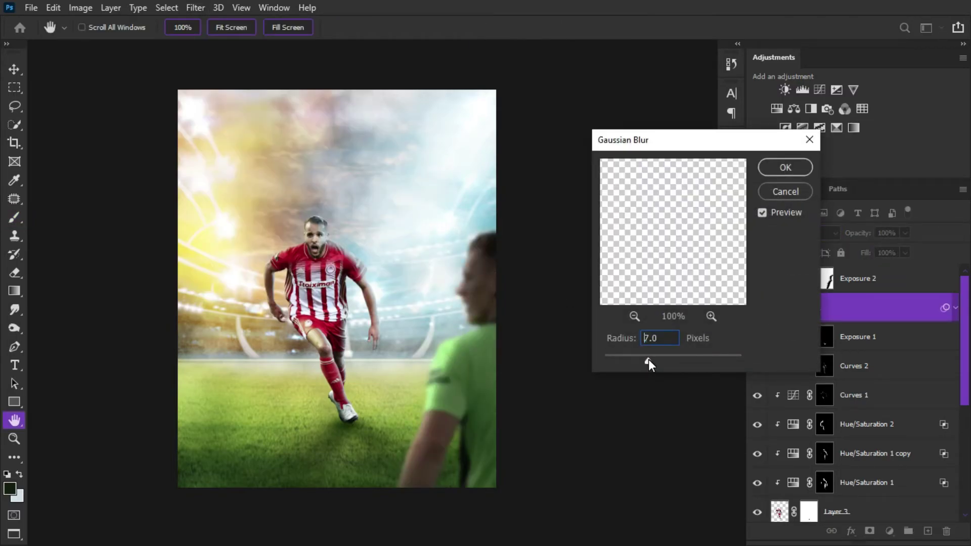
{"action": "left_click_drag", "start_coordinate": [649, 359], "coordinate": [630, 359]}
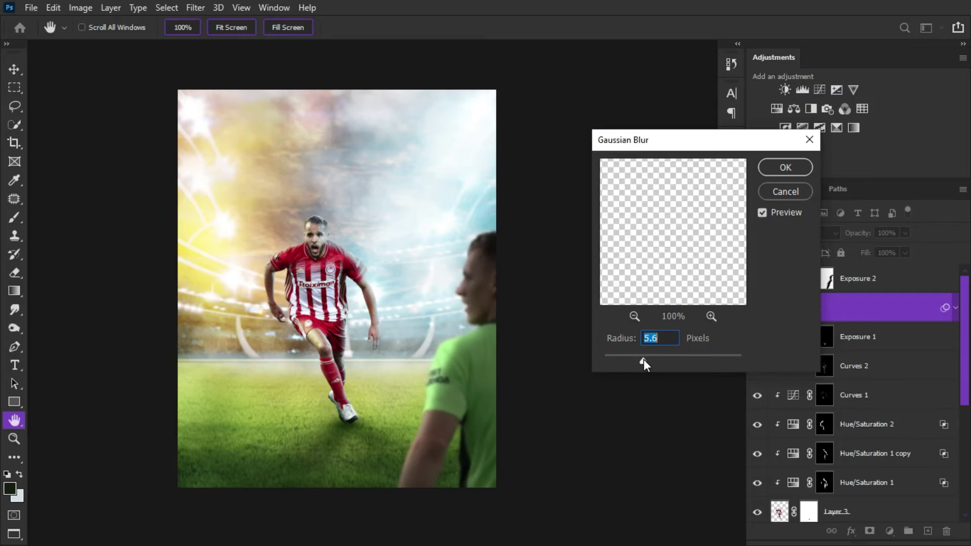
{"action": "key", "text": "Return"}
{"action": "key", "text": "b"}
{"action": "scroll", "coordinate": [375, 328], "scroll_direction": "down", "scroll_amount": 3}
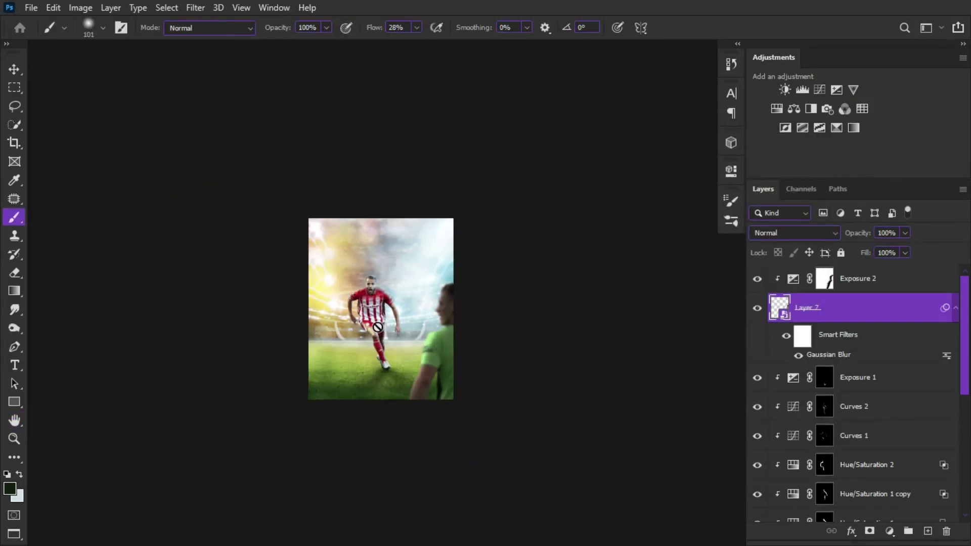
{"action": "scroll", "coordinate": [375, 327], "scroll_direction": "up", "scroll_amount": 2}
{"action": "double_click", "coordinate": [822, 358]}
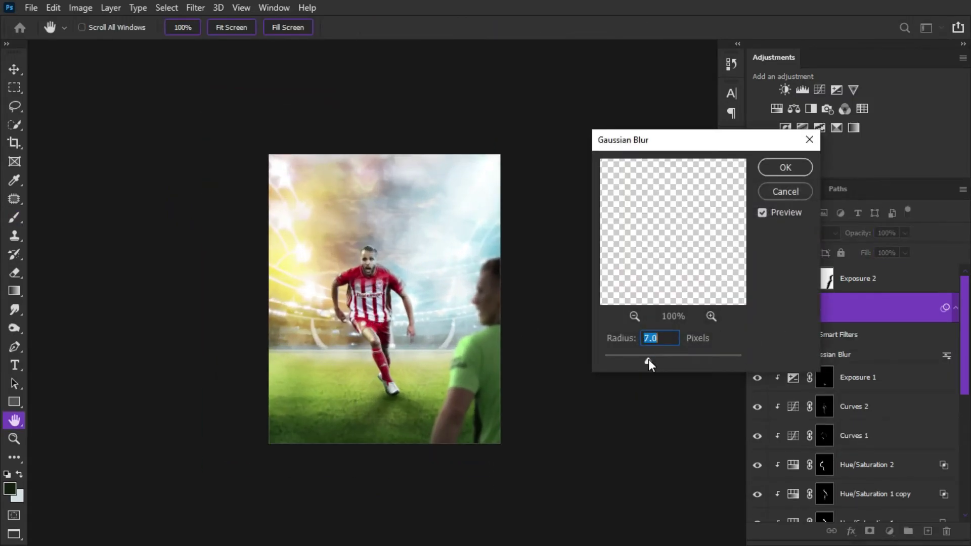
{"action": "key", "text": "Return"}
{"action": "scroll", "coordinate": [377, 305], "scroll_direction": "up", "scroll_amount": 1}
{"action": "scroll", "coordinate": [377, 306], "scroll_direction": "up", "scroll_amount": 1}
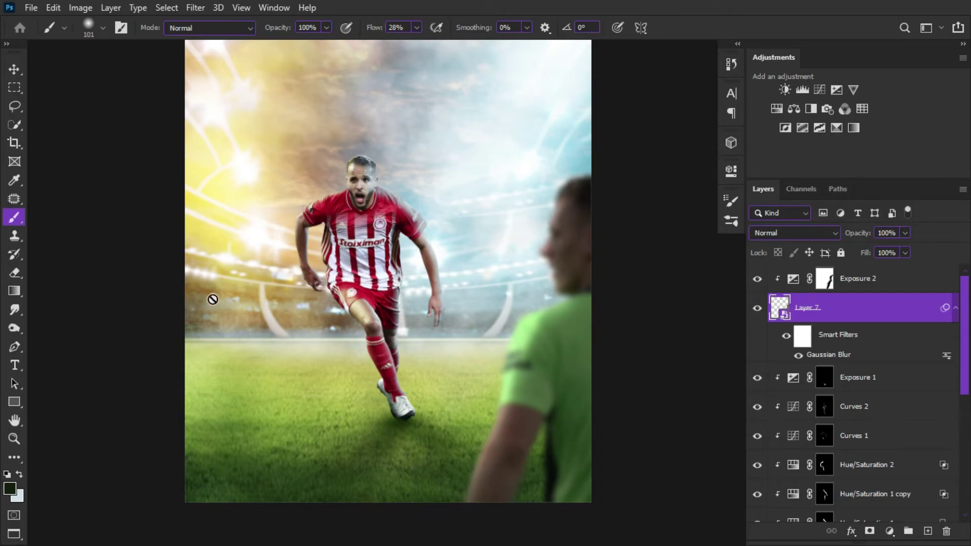
{"action": "scroll", "coordinate": [269, 217], "scroll_direction": "down", "scroll_amount": 2}
{"action": "scroll", "coordinate": [273, 189], "scroll_direction": "up", "scroll_amount": 2}
Step: Add a new layer above Exposure 2 set to Linear Dodge (Add) blend mode
{"action": "key", "text": "alt+bracketright"}
{"action": "key", "text": "x"}
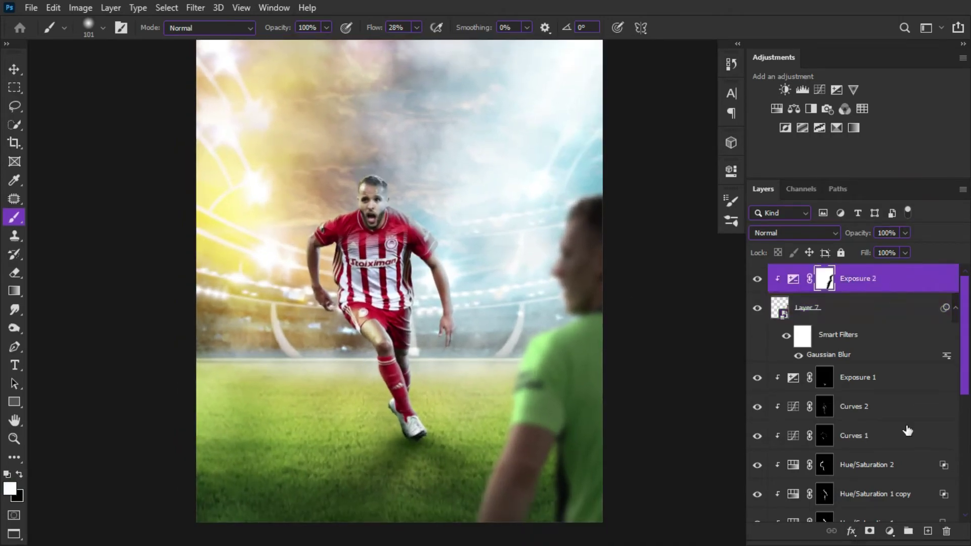
{"action": "left_click", "coordinate": [927, 531]}
{"action": "left_click", "coordinate": [794, 233]}
{"action": "left_click", "coordinate": [781, 308]}
{"action": "key", "text": "x"}
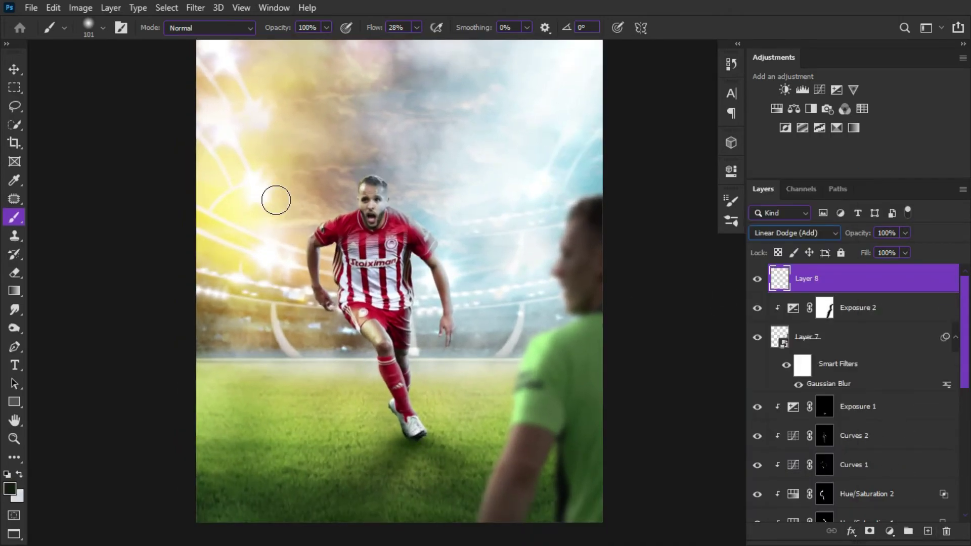
Step: Sample light yellow and sky blue, then paint a faint blue glow along the player's hair
{"action": "left_click", "coordinate": [275, 212], "text": "alt"}
{"action": "left_click", "coordinate": [311, 194], "text": "ctrl"}
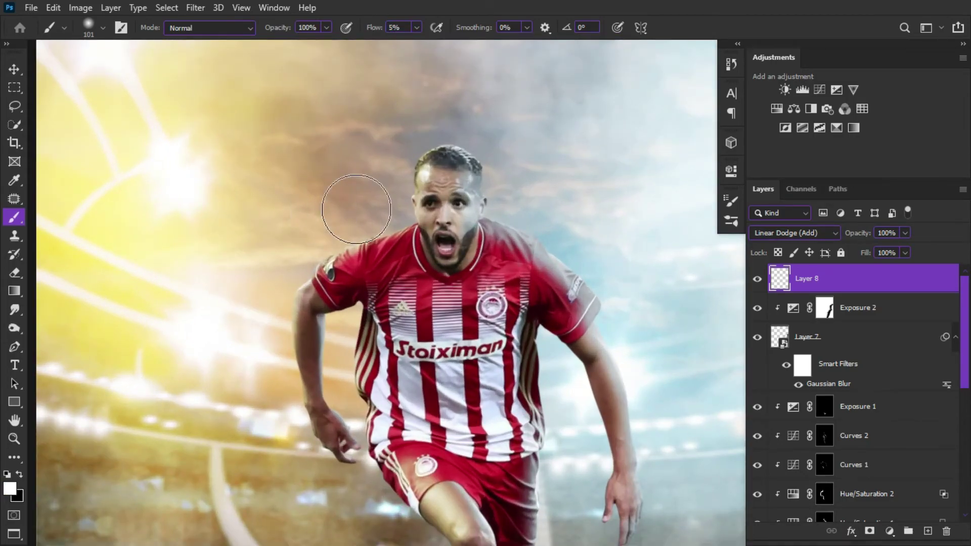
{"action": "left_click", "coordinate": [309, 219], "text": "ctrl"}
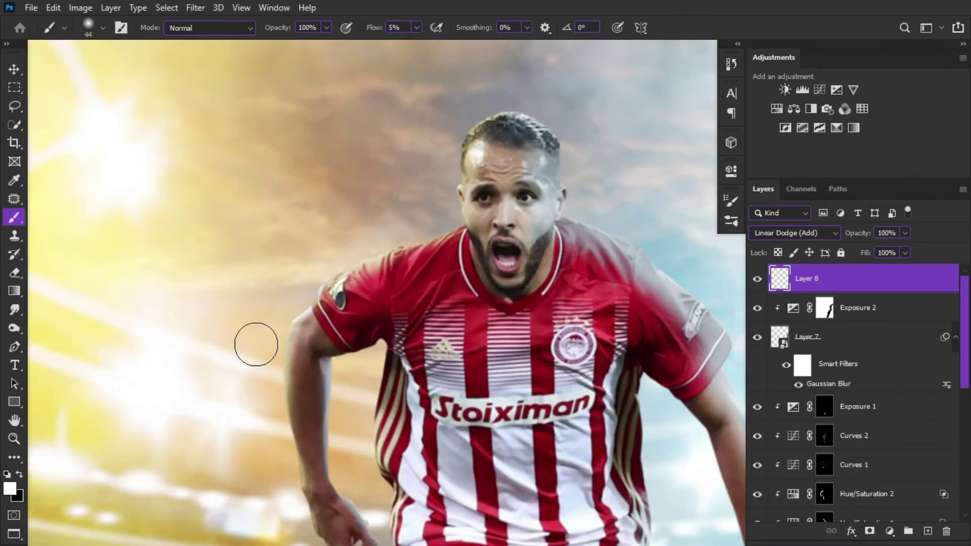
{"action": "left_click_drag", "start_coordinate": [299, 302], "coordinate": [205, 332]}
{"action": "left_click", "coordinate": [608, 282], "text": "alt"}
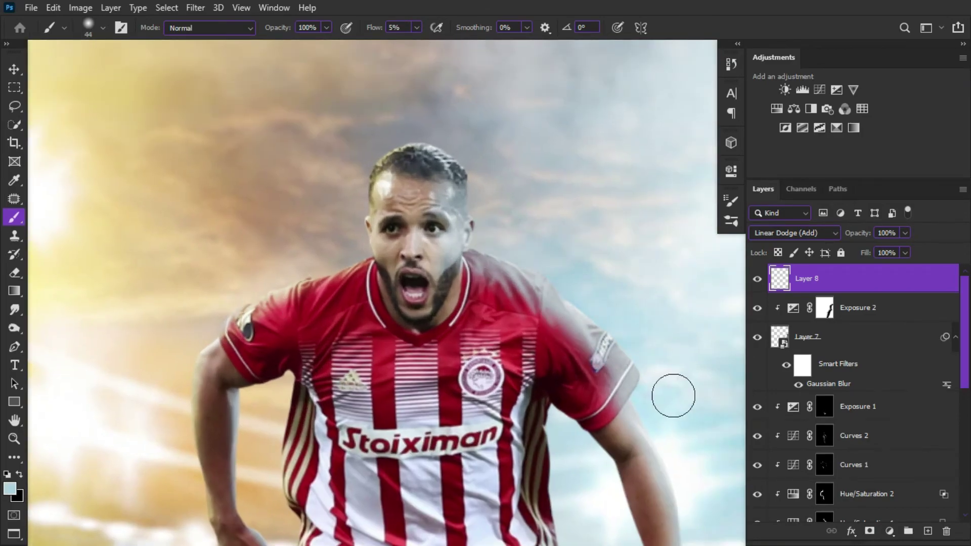
{"action": "left_click_drag", "start_coordinate": [673, 395], "coordinate": [566, 258]}
{"action": "scroll", "coordinate": [627, 454], "scroll_direction": "down", "scroll_amount": 5}
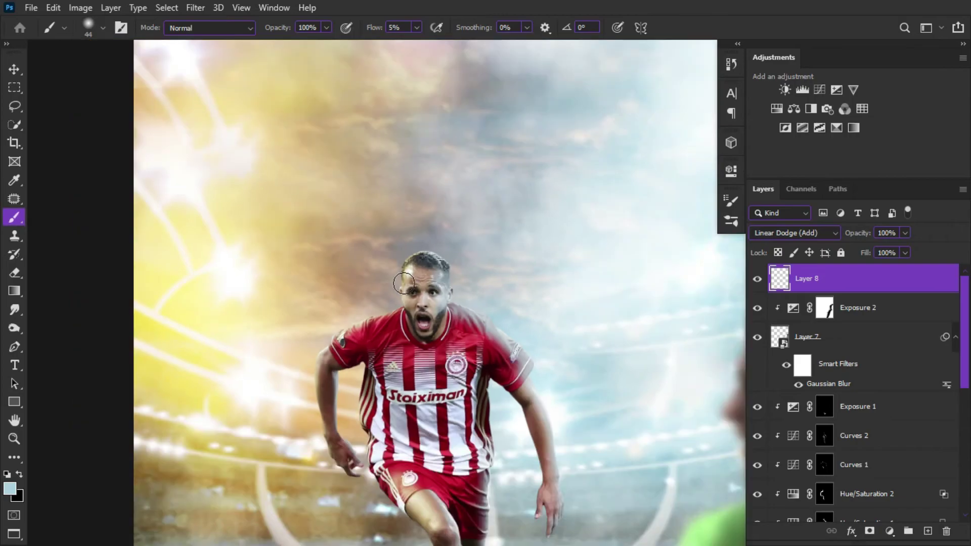
{"action": "scroll", "coordinate": [444, 191], "scroll_direction": "up", "scroll_amount": 6}
{"action": "left_click_drag", "start_coordinate": [503, 240], "coordinate": [379, 264]}
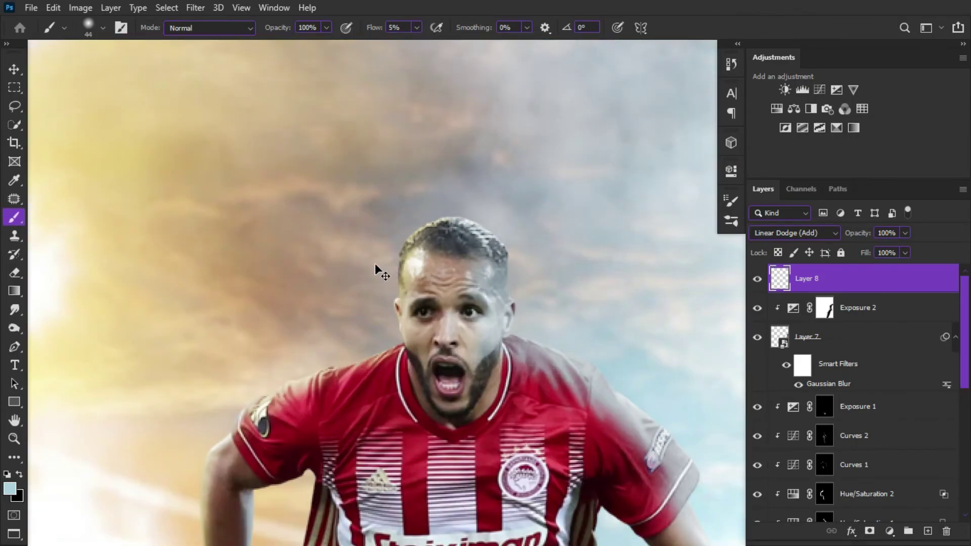
Step: With a smaller brush, paint a warm beige glow over the left stadium and sample near-white
{"action": "left_click", "coordinate": [163, 202], "text": "alt"}
{"action": "right_click", "coordinate": [396, 232], "text": "alt"}
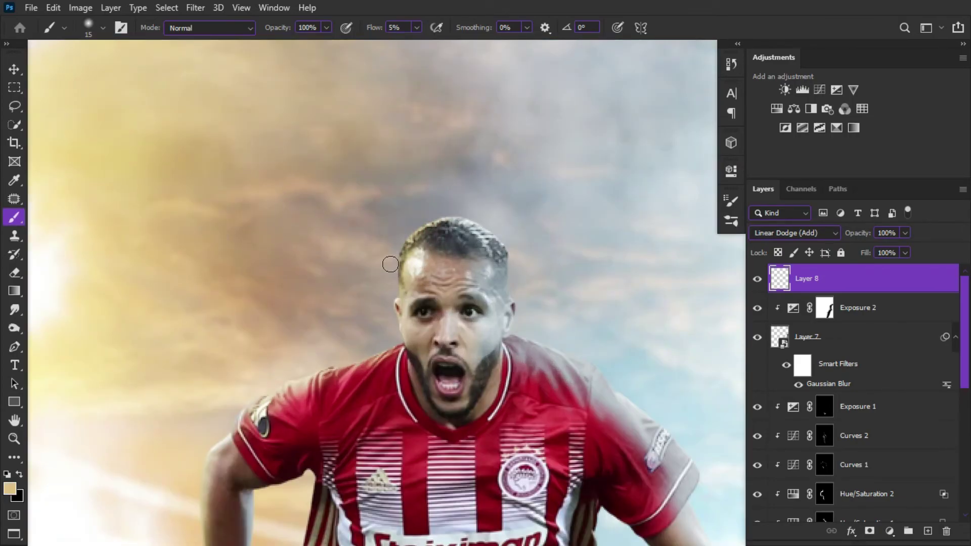
{"action": "scroll", "coordinate": [390, 264], "scroll_direction": "down", "scroll_amount": 3}
{"action": "scroll", "coordinate": [348, 176], "scroll_direction": "up", "scroll_amount": 2}
{"action": "scroll", "coordinate": [230, 200], "scroll_direction": "down", "scroll_amount": 2}
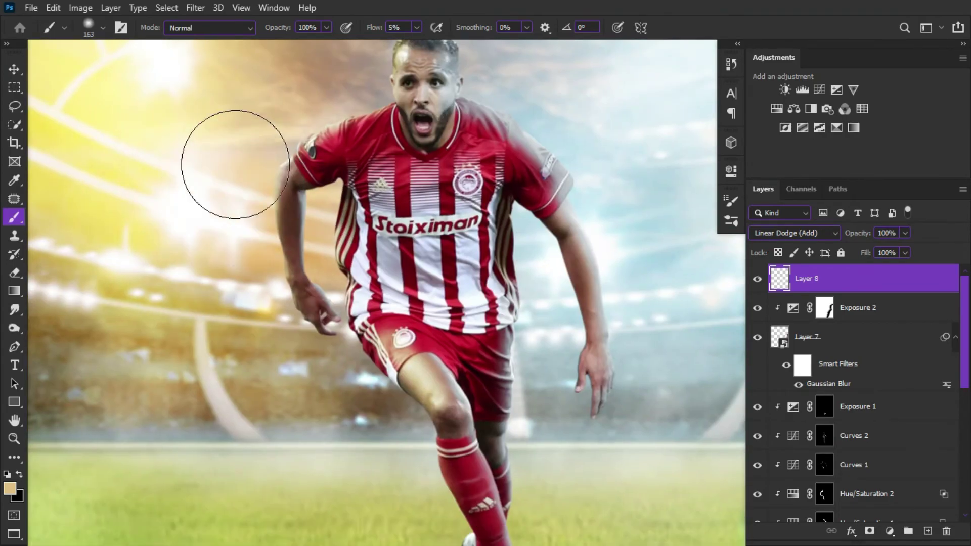
{"action": "left_click_drag", "start_coordinate": [236, 164], "coordinate": [267, 383]}
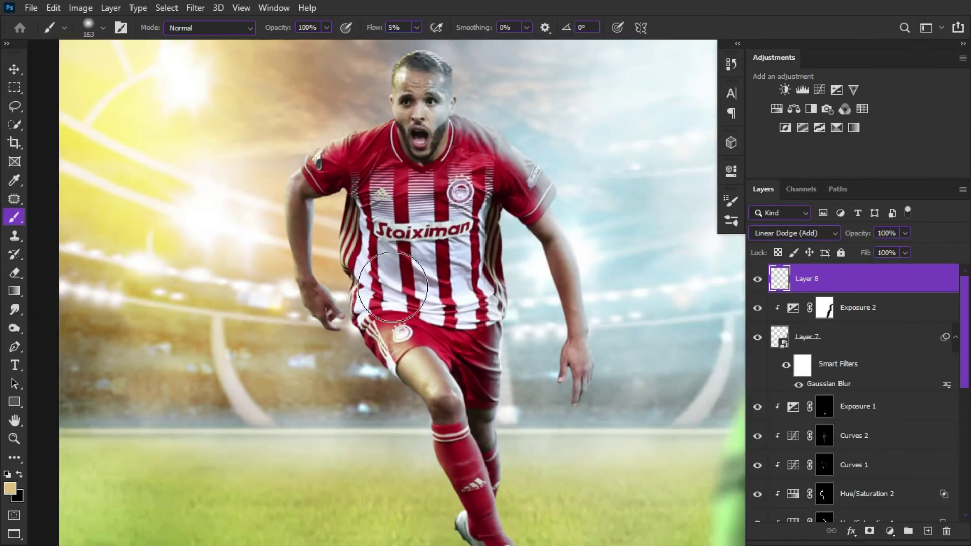
{"action": "scroll", "coordinate": [470, 235], "scroll_direction": "up", "scroll_amount": 3}
{"action": "left_click", "coordinate": [385, 195], "text": "alt"}
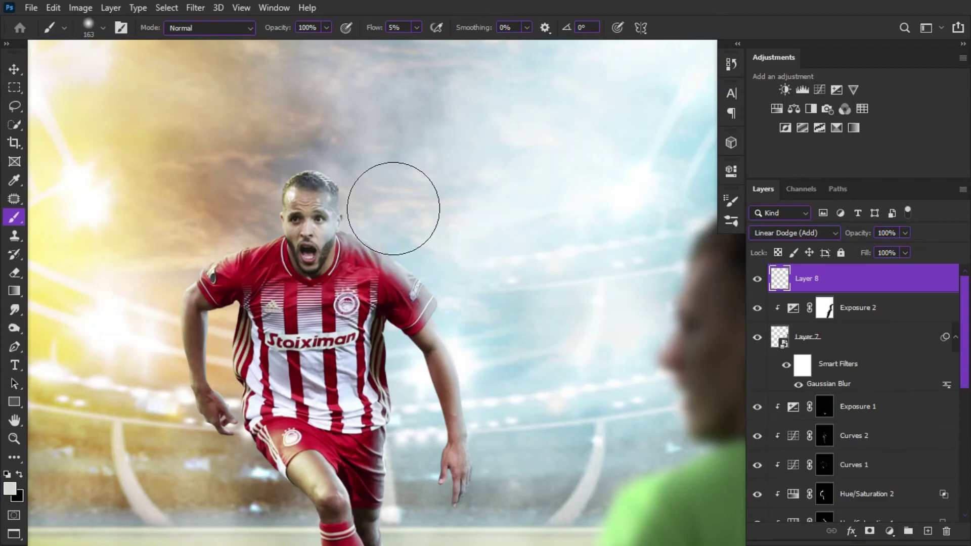
{"action": "scroll", "coordinate": [508, 416], "scroll_direction": "down", "scroll_amount": 3}
{"action": "scroll", "coordinate": [508, 417], "scroll_direction": "down", "scroll_amount": 3}
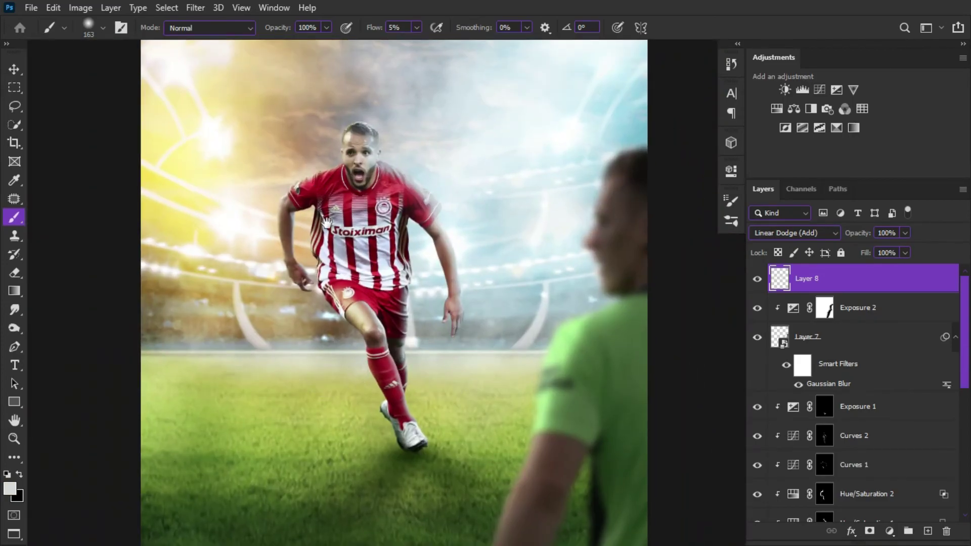
{"action": "scroll", "coordinate": [326, 223], "scroll_direction": "down", "scroll_amount": 2}
{"action": "scroll", "coordinate": [327, 222], "scroll_direction": "down", "scroll_amount": 2}
{"action": "scroll", "coordinate": [117, 195], "scroll_direction": "up", "scroll_amount": 3}
Step: Load a small Cloud 3 brush at 1% flow, framing the player closer
{"action": "left_click", "coordinate": [121, 27]}
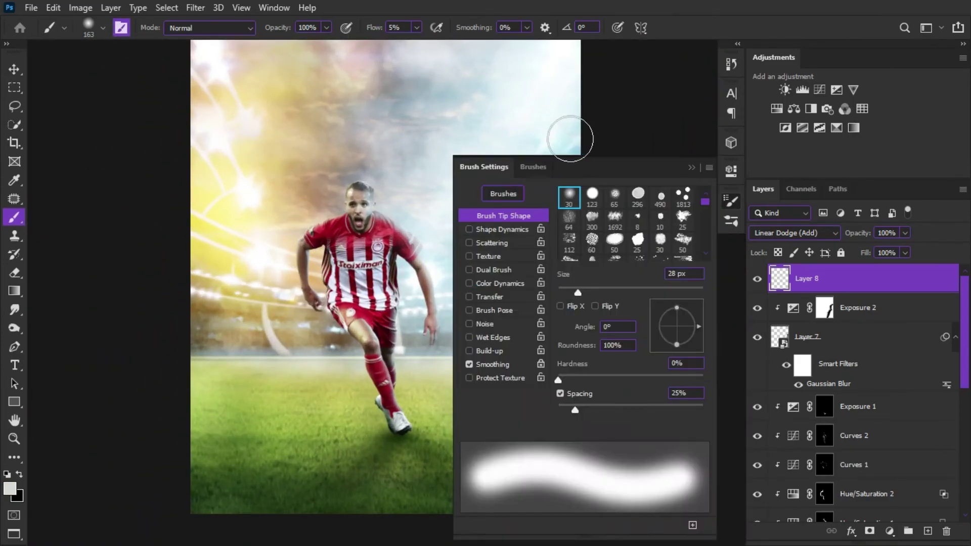
{"action": "left_click", "coordinate": [534, 167]}
{"action": "mouse_move", "coordinate": [710, 275]}
{"action": "left_mouse_down"}
{"action": "mouse_move", "coordinate": [705, 478]}
{"action": "mouse_move", "coordinate": [701, 381]}
{"action": "mouse_move", "coordinate": [690, 347]}
{"action": "left_mouse_up"}
{"action": "left_click", "coordinate": [539, 437]}
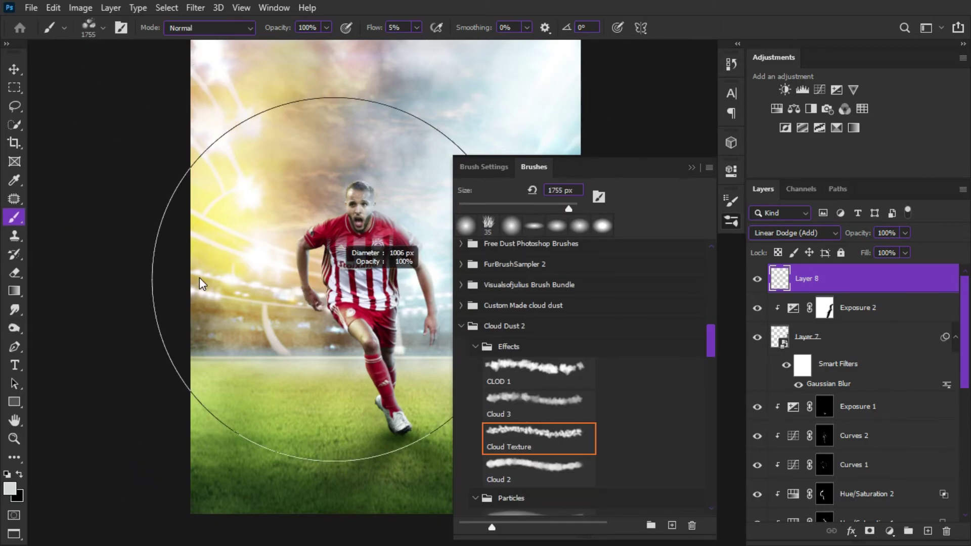
{"action": "key", "text": "bracketleft"}
{"action": "key", "text": "bracketleft"}
{"action": "key", "text": "bracketleft"}
{"action": "key", "text": "comma"}
{"action": "key", "text": "bracketleft"}
{"action": "key", "text": "bracketleft"}
{"action": "key", "text": "bracketleft"}
{"action": "key", "text": "shift+0"}
{"action": "key", "text": "shift+1"}
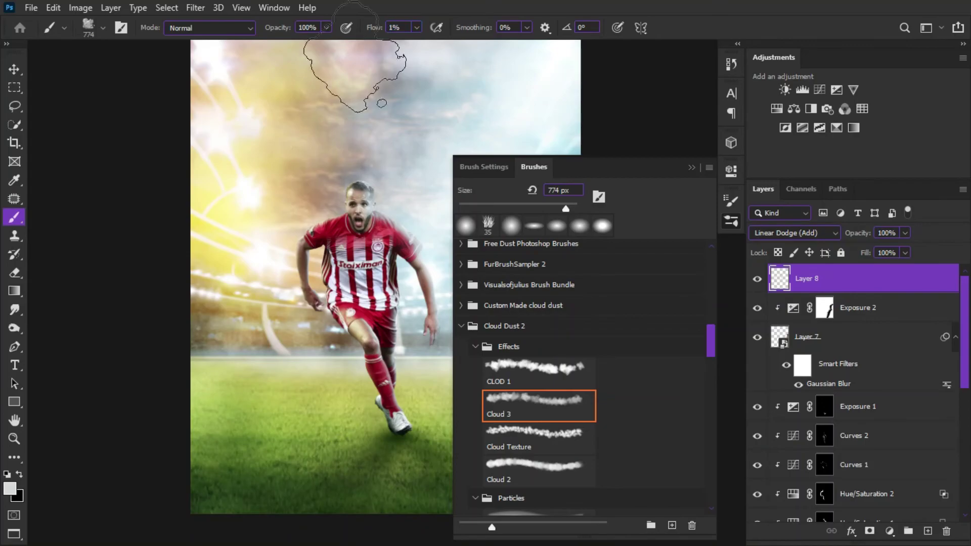
{"action": "left_click_drag", "start_coordinate": [347, 65], "coordinate": [244, 240]}
{"action": "left_click", "coordinate": [691, 167]}
Step: Sample yellow and near-white sky colours with a smaller cloud brush around the player
{"action": "scroll", "coordinate": [152, 208], "scroll_direction": "up", "scroll_amount": 2}
{"action": "left_click", "coordinate": [152, 206], "text": "alt"}
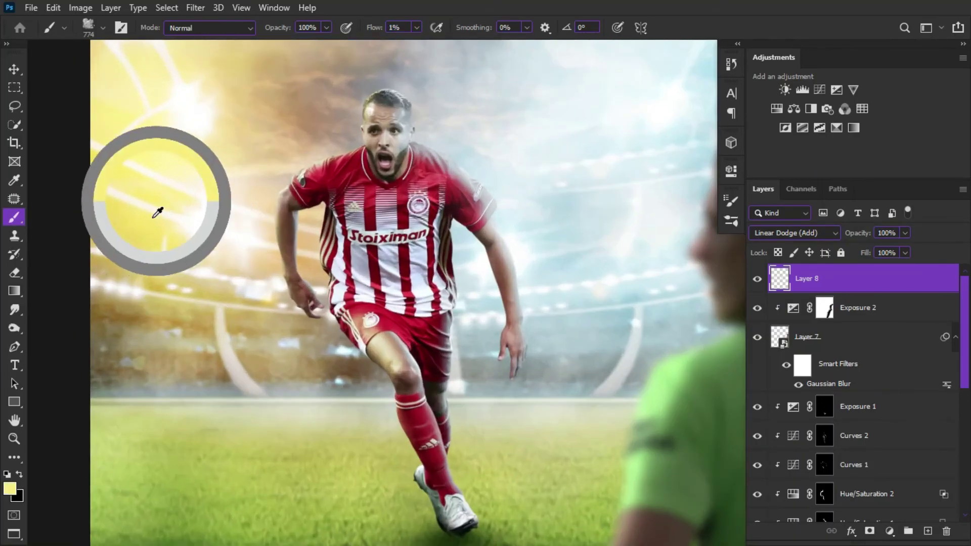
{"action": "key", "text": "bracketleft"}
{"action": "key", "text": "bracketleft"}
{"action": "key", "text": "bracketleft"}
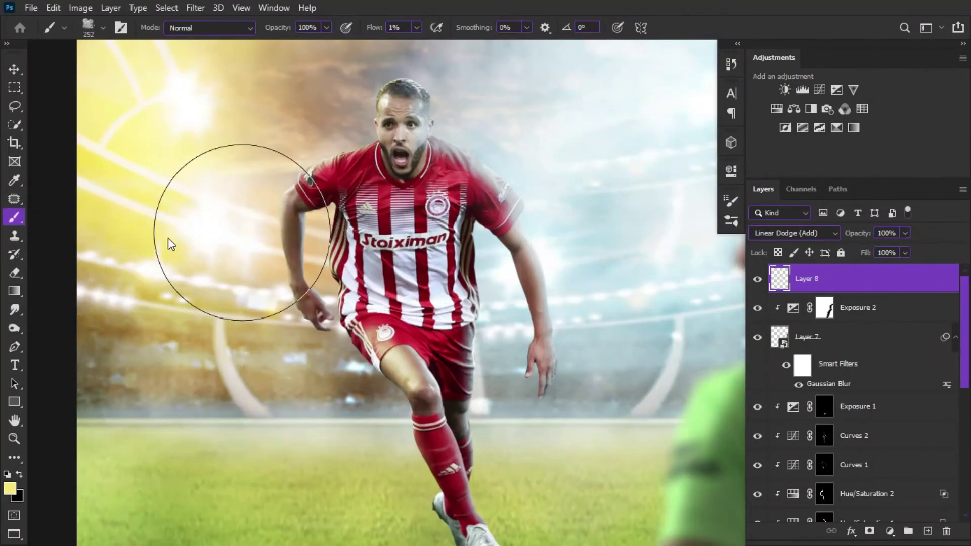
{"action": "left_click", "coordinate": [522, 124], "text": "alt"}
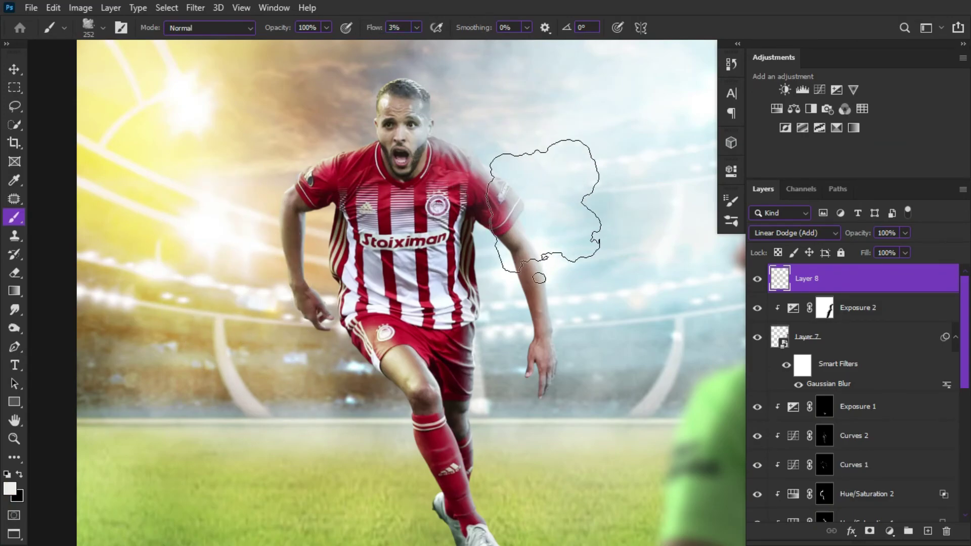
{"action": "left_click_drag", "start_coordinate": [491, 405], "coordinate": [475, 290]}
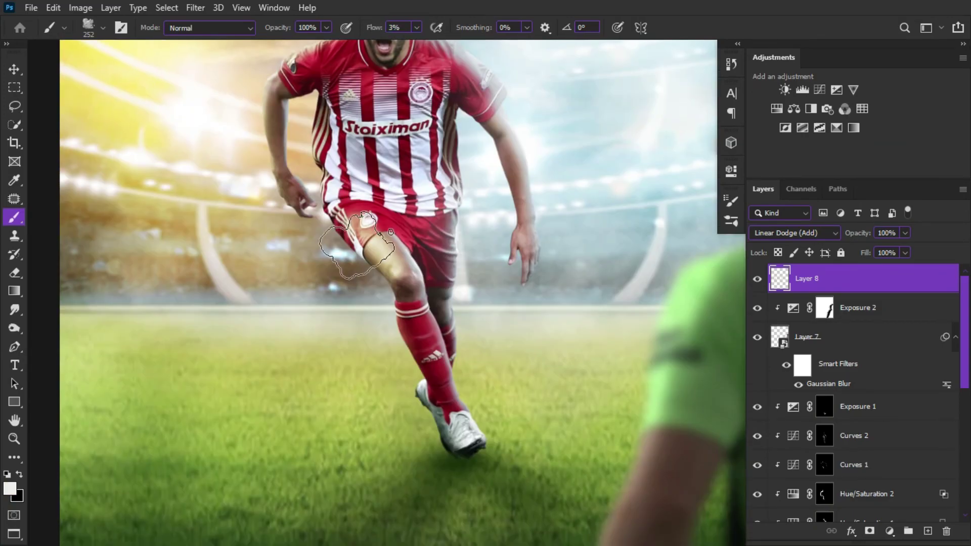
{"action": "left_click_drag", "start_coordinate": [336, 160], "coordinate": [394, 343]}
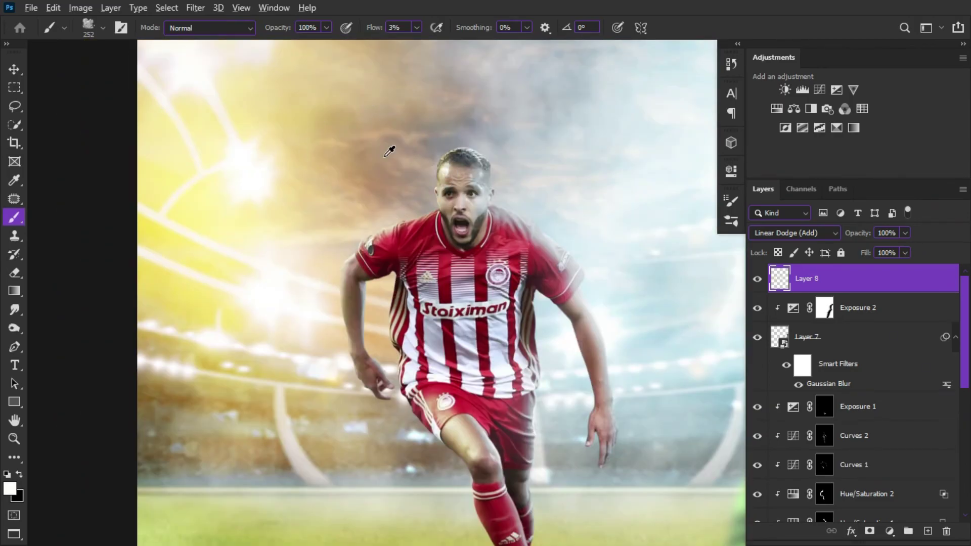
Step: Dab tan and grey cloud haze over the sky and beside the player
{"action": "left_click", "coordinate": [369, 152], "text": "alt"}
{"action": "left_click_drag", "start_coordinate": [352, 157], "coordinate": [266, 194]}
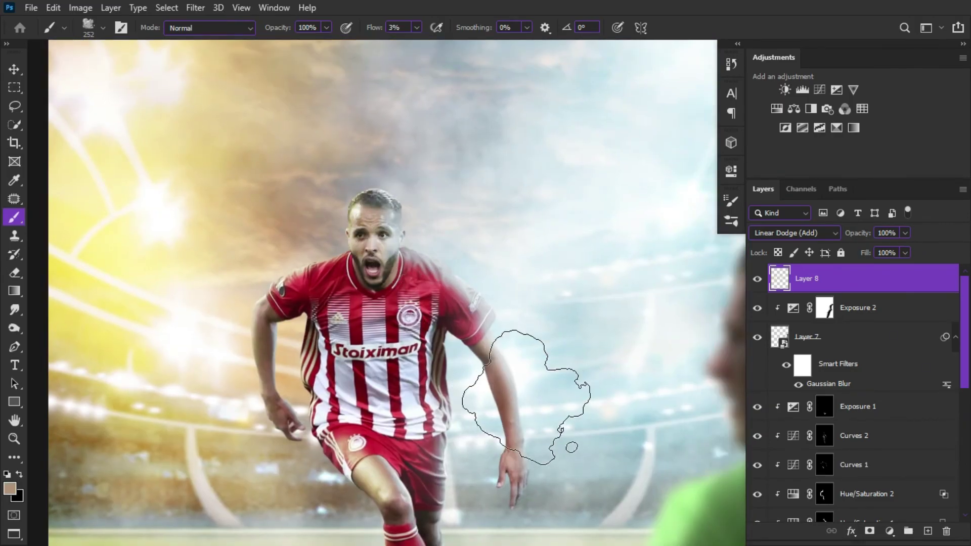
{"action": "key", "text": "ctrl+minus"}
{"action": "key", "text": "ctrl+minus"}
{"action": "left_click", "coordinate": [273, 301], "text": "alt"}
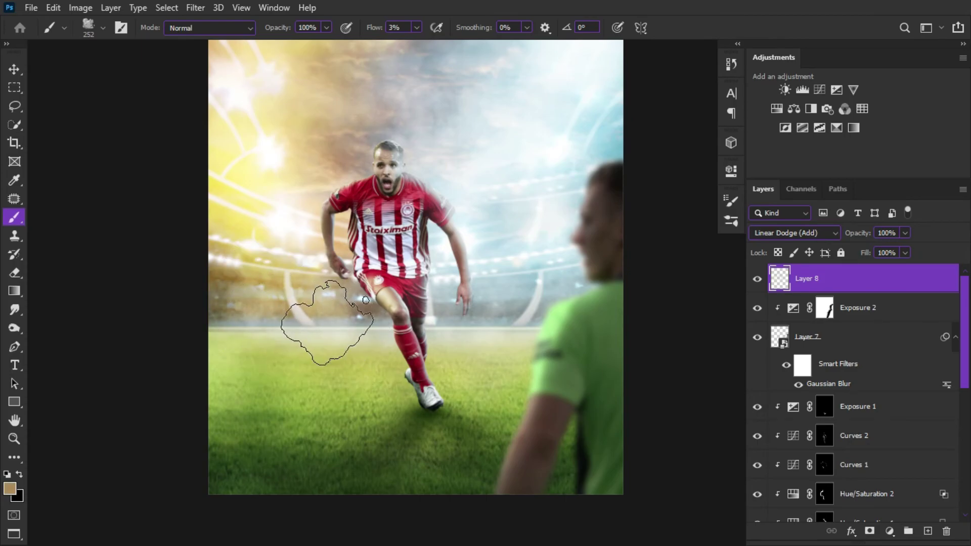
{"action": "left_click_drag", "start_coordinate": [219, 321], "coordinate": [149, 316]}
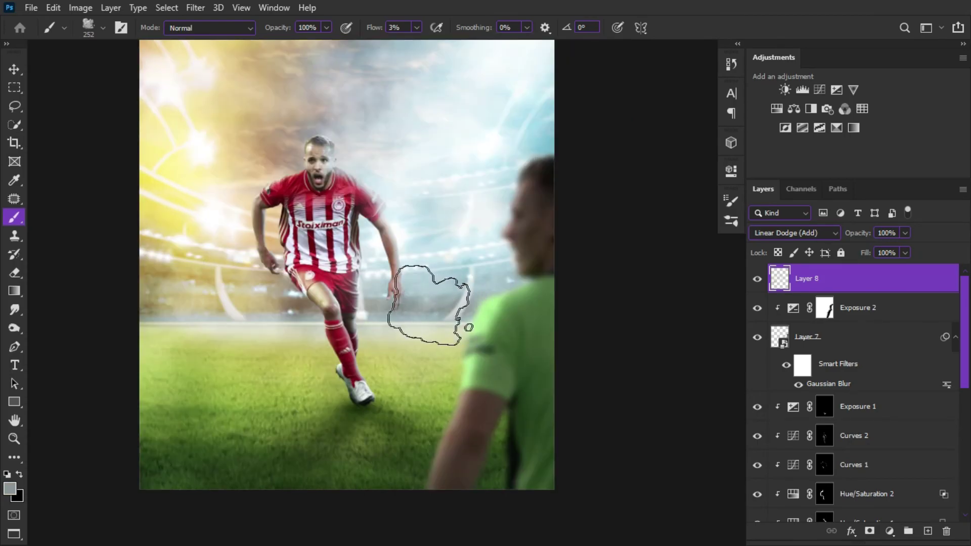
{"action": "left_click", "coordinate": [359, 83], "text": "alt"}
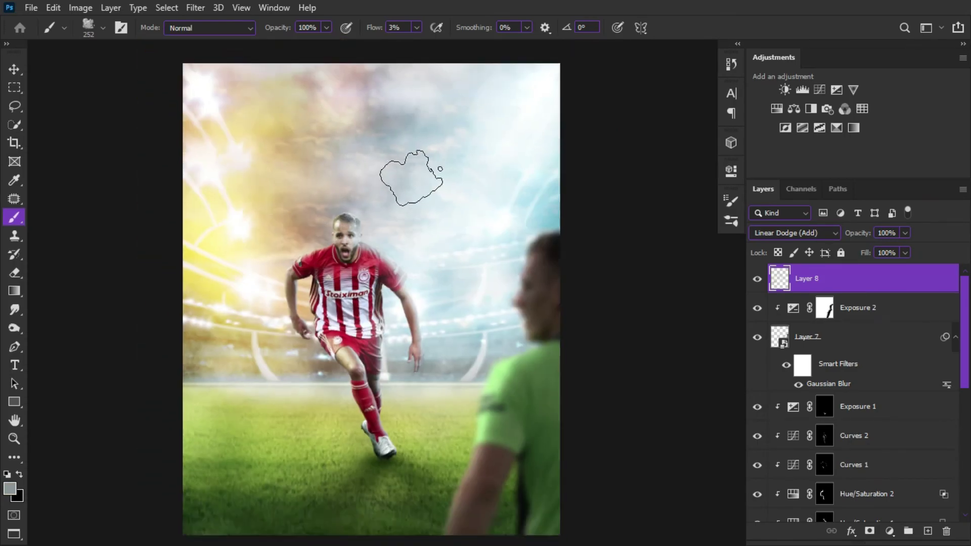
{"action": "scroll", "coordinate": [413, 192], "scroll_direction": "down", "scroll_amount": 4}
Step: Stamp visible layers into Layer 9, then cool and darken it in Camera Raw with blacks -15
{"action": "key", "text": "ctrl+alt+shift+e"}
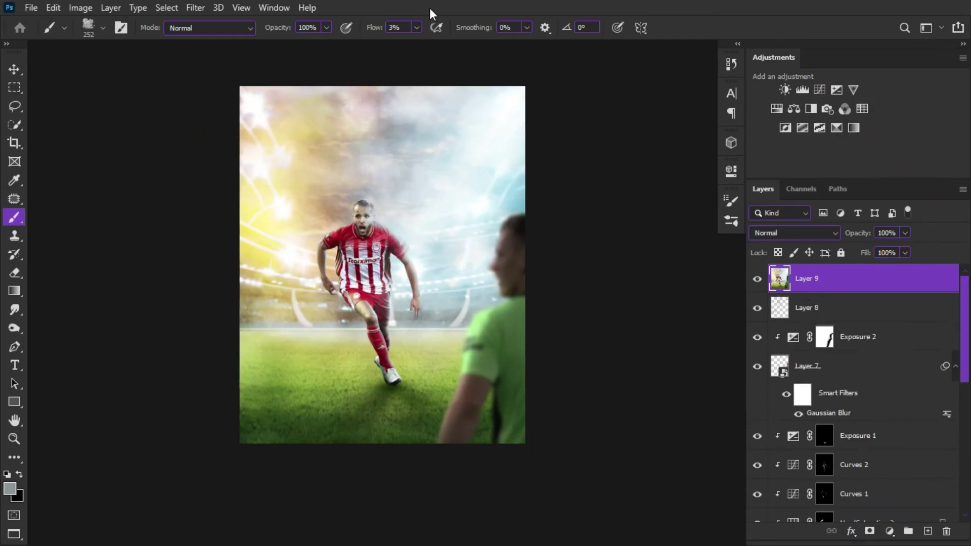
{"action": "left_click", "coordinate": [195, 8]}
{"action": "left_click", "coordinate": [236, 92]}
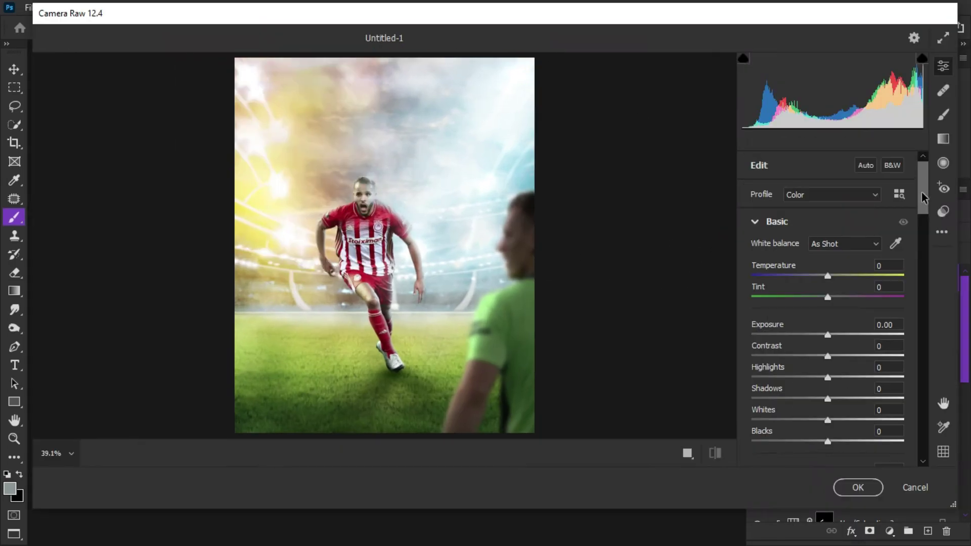
{"action": "left_click_drag", "start_coordinate": [824, 277], "coordinate": [818, 277]}
{"action": "mouse_move", "coordinate": [827, 334]}
{"action": "left_mouse_down"}
{"action": "mouse_move", "coordinate": [809, 334]}
{"action": "mouse_move", "coordinate": [845, 356]}
{"action": "mouse_move", "coordinate": [789, 377]}
{"action": "mouse_move", "coordinate": [845, 398]}
{"action": "left_mouse_up"}
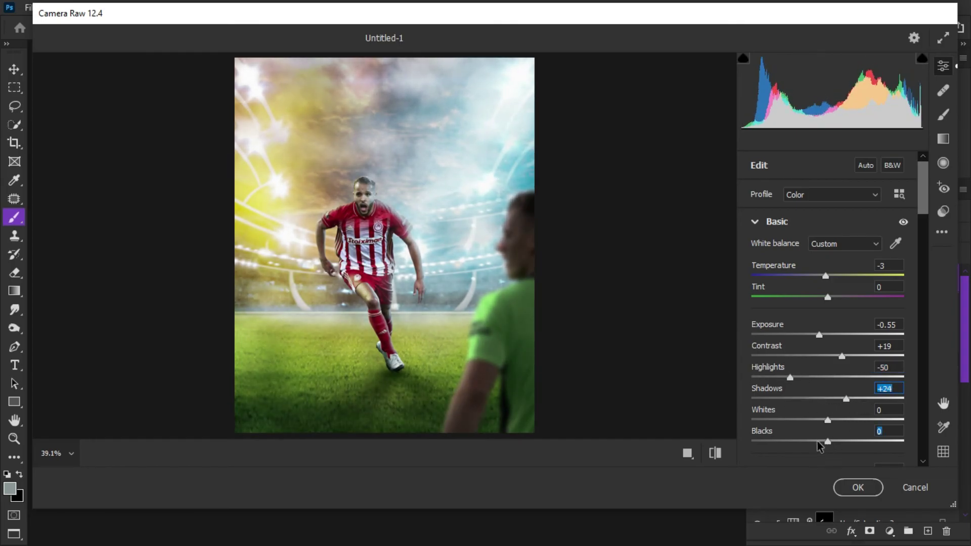
{"action": "left_click_drag", "start_coordinate": [819, 443], "coordinate": [816, 441]}
{"action": "mouse_move", "coordinate": [846, 398]}
{"action": "left_mouse_down"}
{"action": "mouse_move", "coordinate": [828, 399]}
{"action": "mouse_move", "coordinate": [861, 384]}
{"action": "left_mouse_up"}
Step: Split-tone the highlights yellow and the shadows blue, and add a slight -12 vignette
{"action": "scroll", "coordinate": [832, 372], "scroll_direction": "down", "scroll_amount": 3}
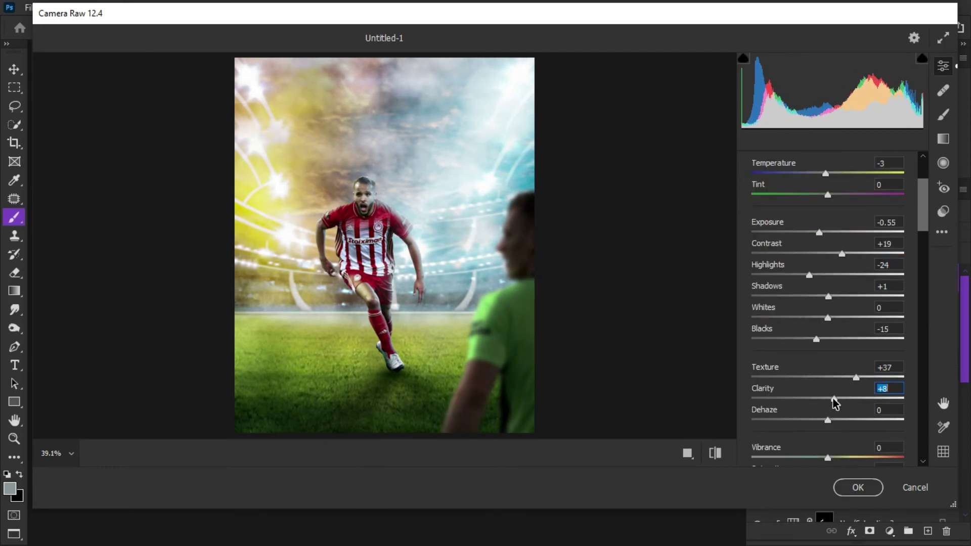
{"action": "scroll", "coordinate": [830, 403], "scroll_direction": "down", "scroll_amount": 3}
{"action": "scroll", "coordinate": [831, 394], "scroll_direction": "down", "scroll_amount": 8}
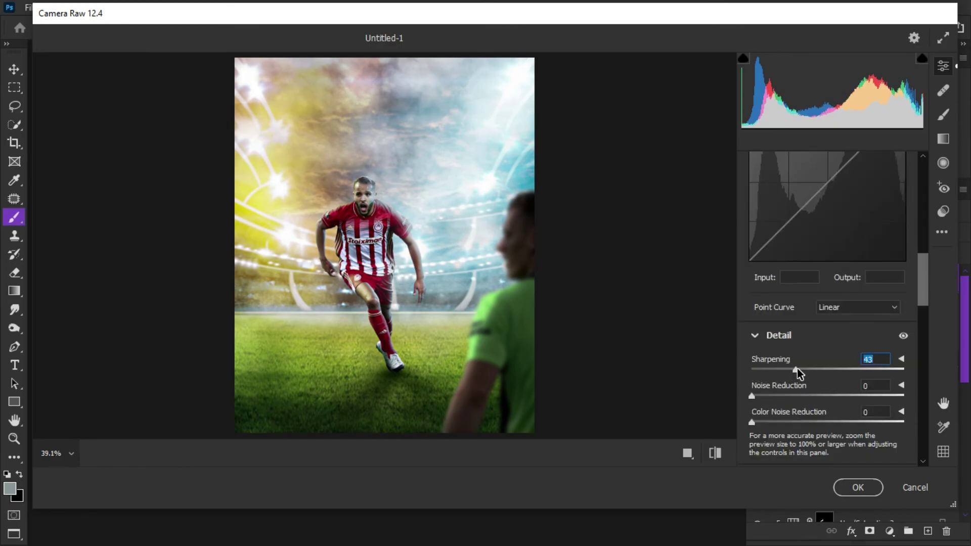
{"action": "scroll", "coordinate": [797, 369], "scroll_direction": "down", "scroll_amount": 5}
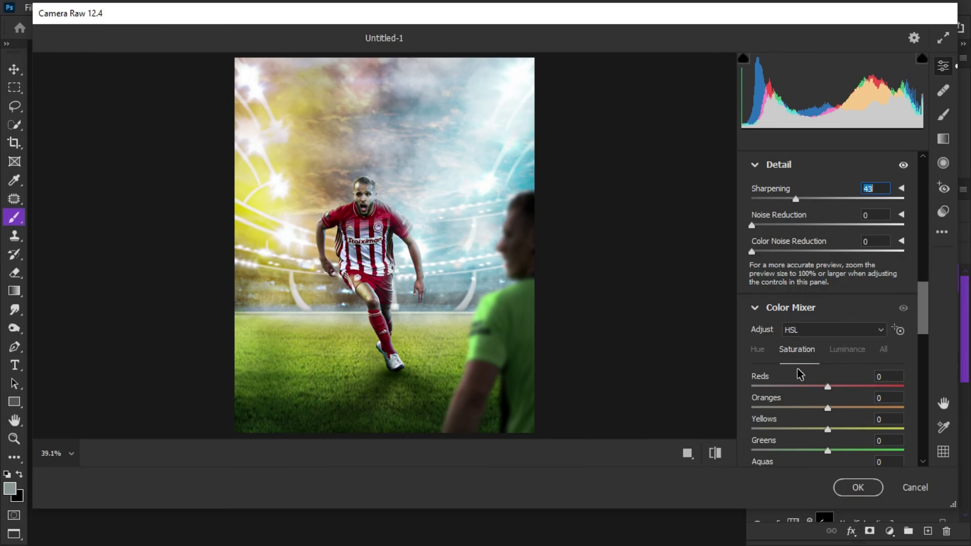
{"action": "scroll", "coordinate": [819, 401], "scroll_direction": "down", "scroll_amount": 9}
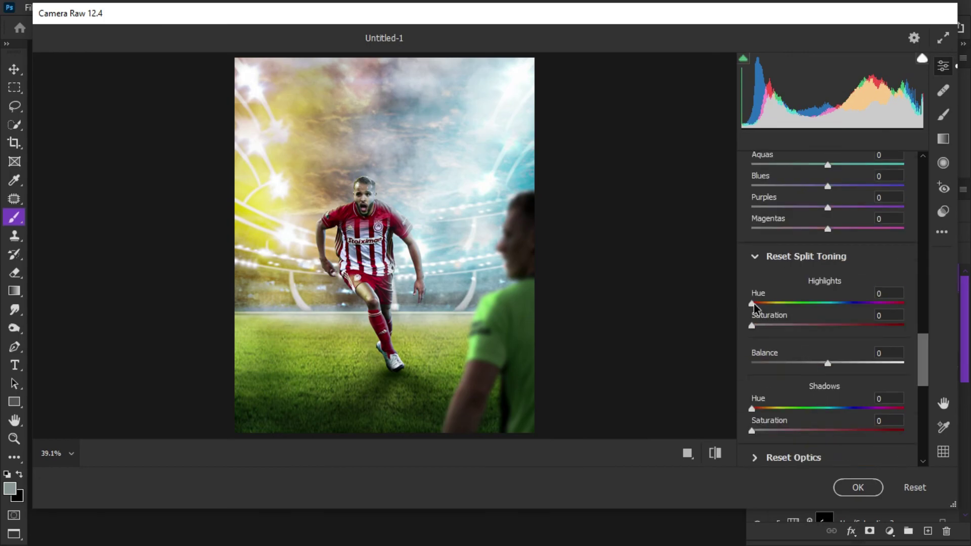
{"action": "mouse_move", "coordinate": [752, 302]}
{"action": "left_mouse_down"}
{"action": "mouse_move", "coordinate": [780, 303]}
{"action": "mouse_move", "coordinate": [791, 326]}
{"action": "mouse_move", "coordinate": [843, 326]}
{"action": "mouse_move", "coordinate": [811, 330]}
{"action": "left_mouse_up"}
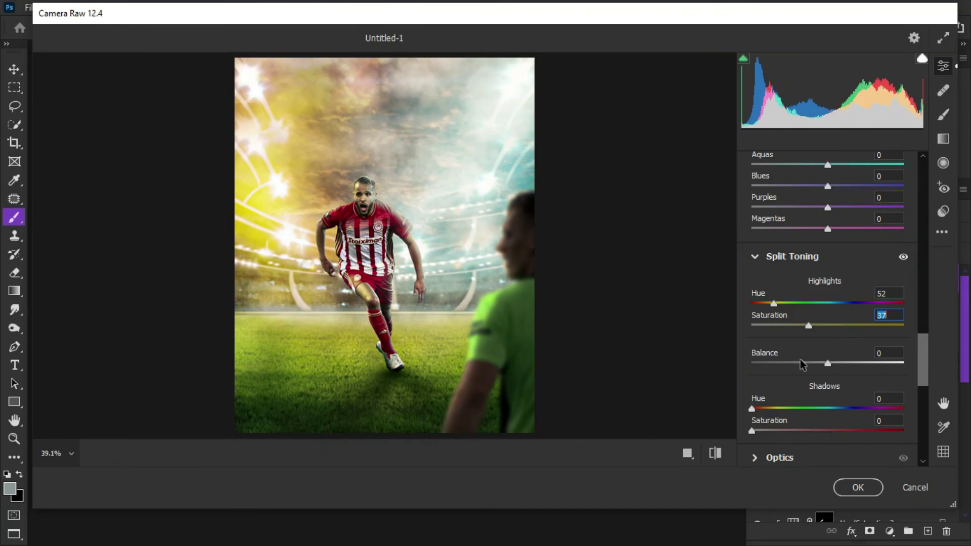
{"action": "left_click_drag", "start_coordinate": [751, 409], "coordinate": [837, 408]}
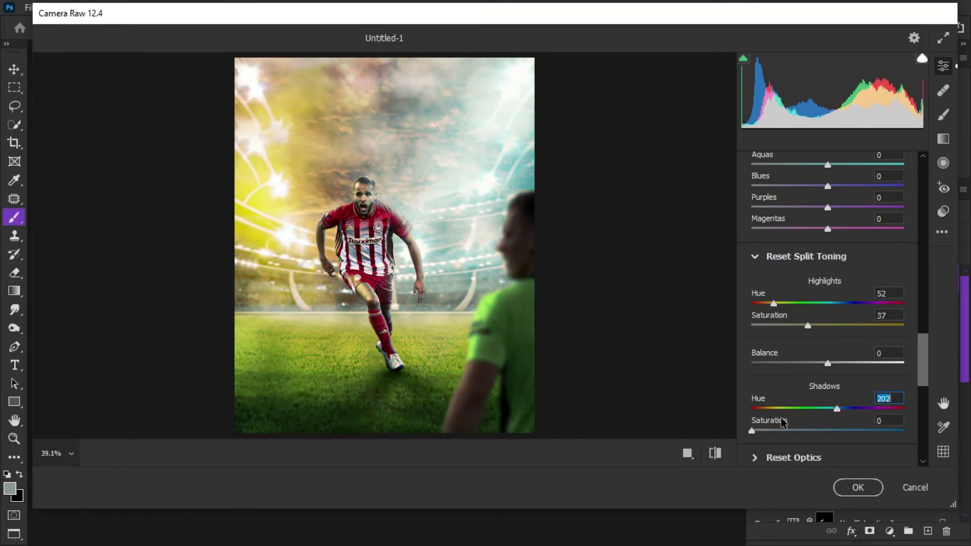
{"action": "left_click_drag", "start_coordinate": [783, 430], "coordinate": [787, 431]}
{"action": "scroll", "coordinate": [799, 347], "scroll_direction": "down", "scroll_amount": 2}
{"action": "scroll", "coordinate": [799, 354], "scroll_direction": "down", "scroll_amount": 5}
{"action": "left_click_drag", "start_coordinate": [827, 302], "coordinate": [808, 302]}
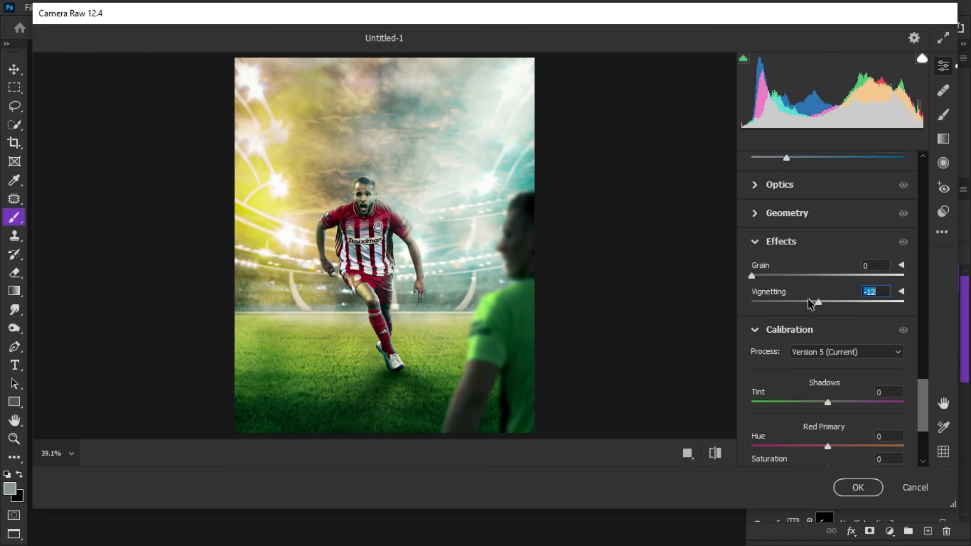